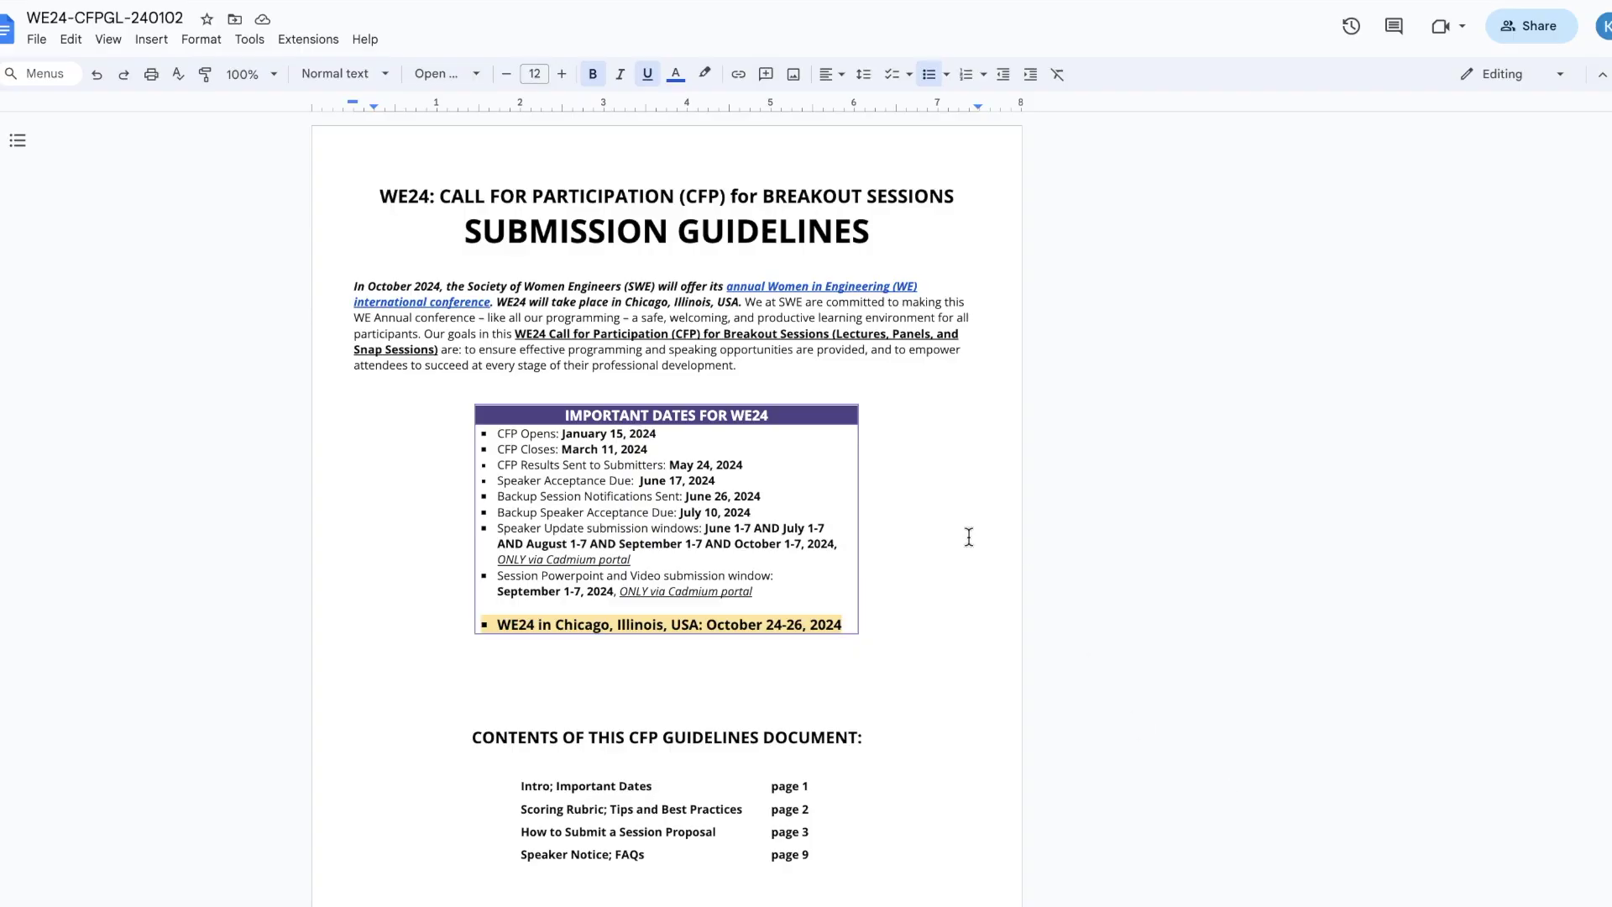
Step: Log in to the WE24 submission site and scroll down to the Proposals list
{"action": "scroll", "coordinate": [961, 549], "scroll_direction": "down", "scroll_amount": 1}
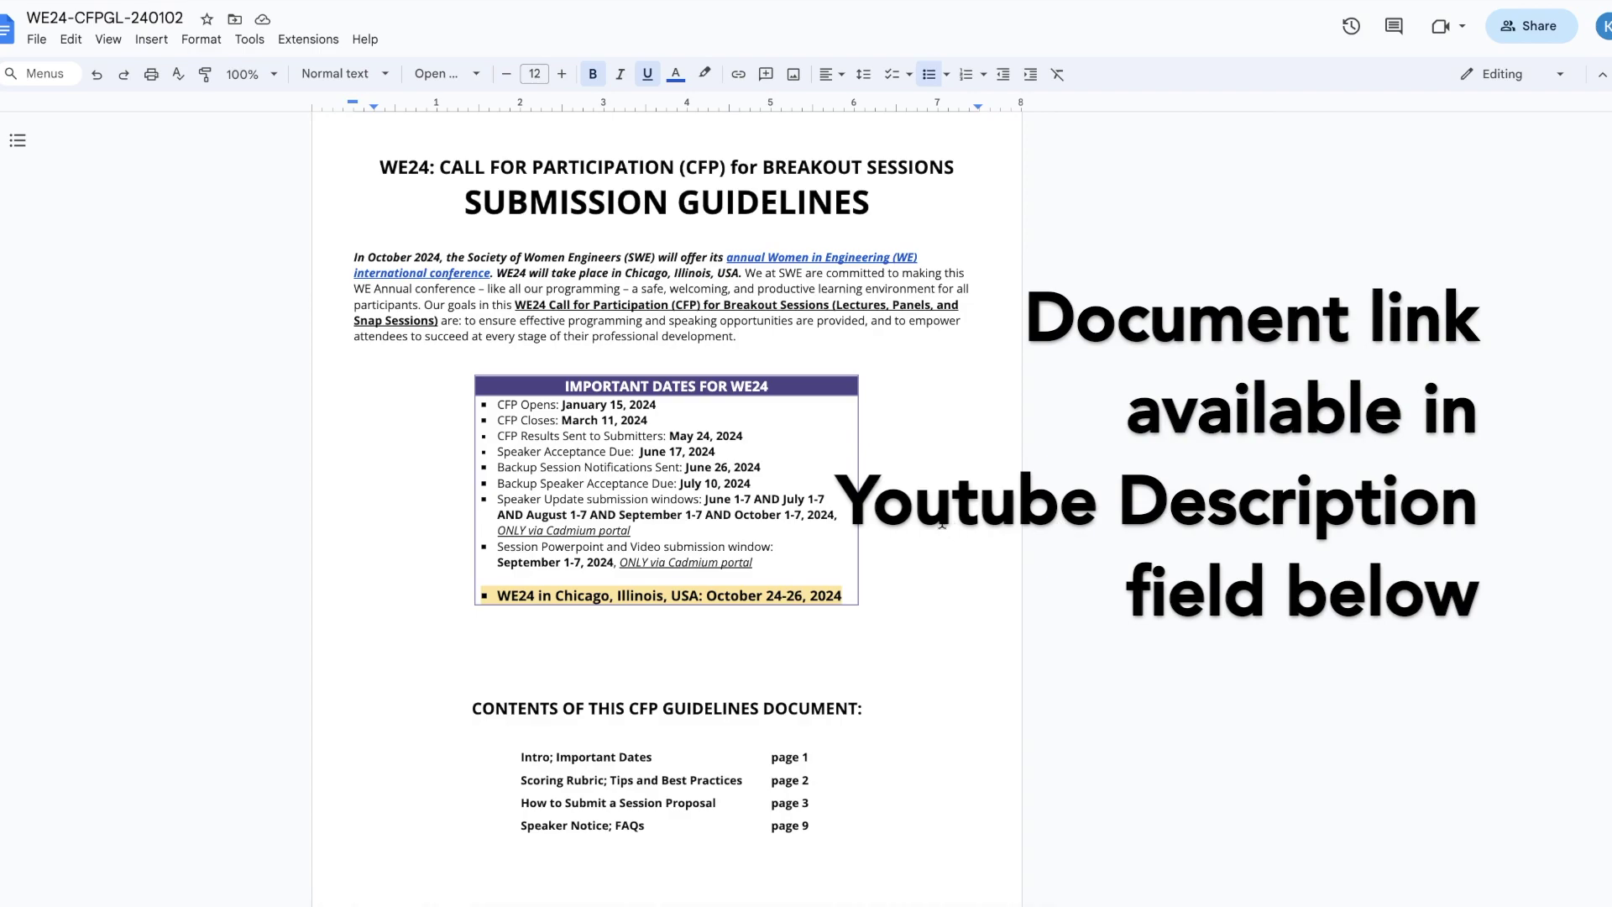
{"action": "scroll", "coordinate": [938, 550], "scroll_direction": "down", "scroll_amount": 5}
{"action": "scroll", "coordinate": [938, 555], "scroll_direction": "down", "scroll_amount": 5}
{"action": "scroll", "coordinate": [938, 556], "scroll_direction": "down", "scroll_amount": 5}
{"action": "scroll", "coordinate": [938, 556], "scroll_direction": "down", "scroll_amount": 5}
{"action": "scroll", "coordinate": [945, 627], "scroll_direction": "down", "scroll_amount": 1}
{"action": "scroll", "coordinate": [945, 627], "scroll_direction": "down", "scroll_amount": 3}
{"action": "scroll", "coordinate": [884, 727], "scroll_direction": "down", "scroll_amount": 1}
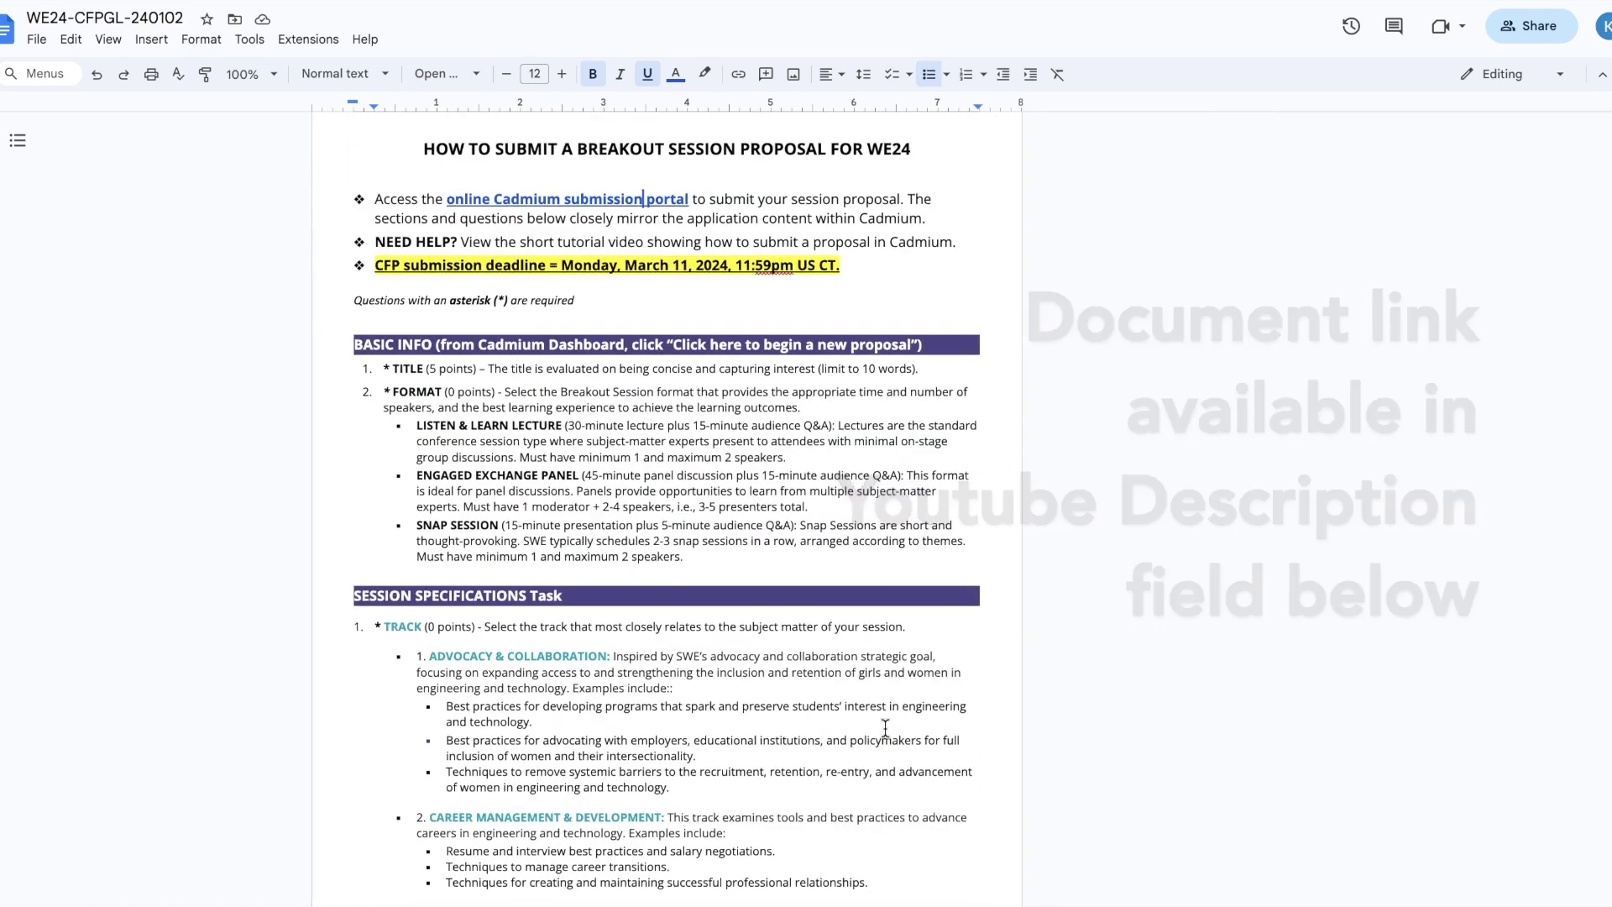
{"action": "scroll", "coordinate": [885, 726], "scroll_direction": "up", "scroll_amount": 15}
{"action": "scroll", "coordinate": [885, 727], "scroll_direction": "up", "scroll_amount": 4}
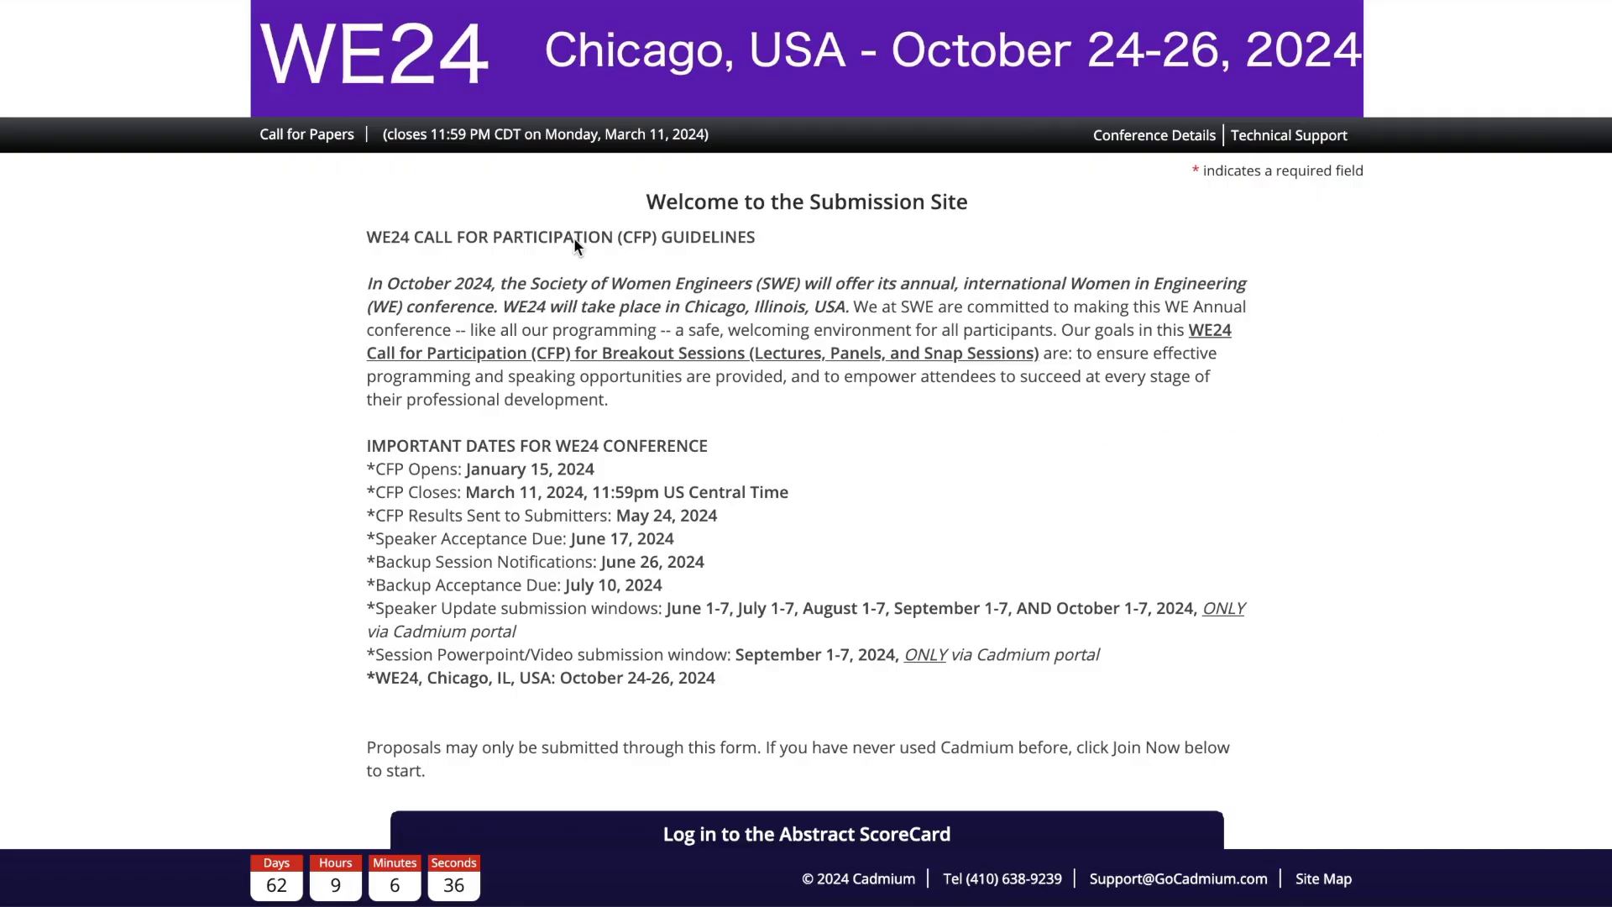
{"action": "scroll", "coordinate": [919, 637], "scroll_direction": "down", "scroll_amount": 5}
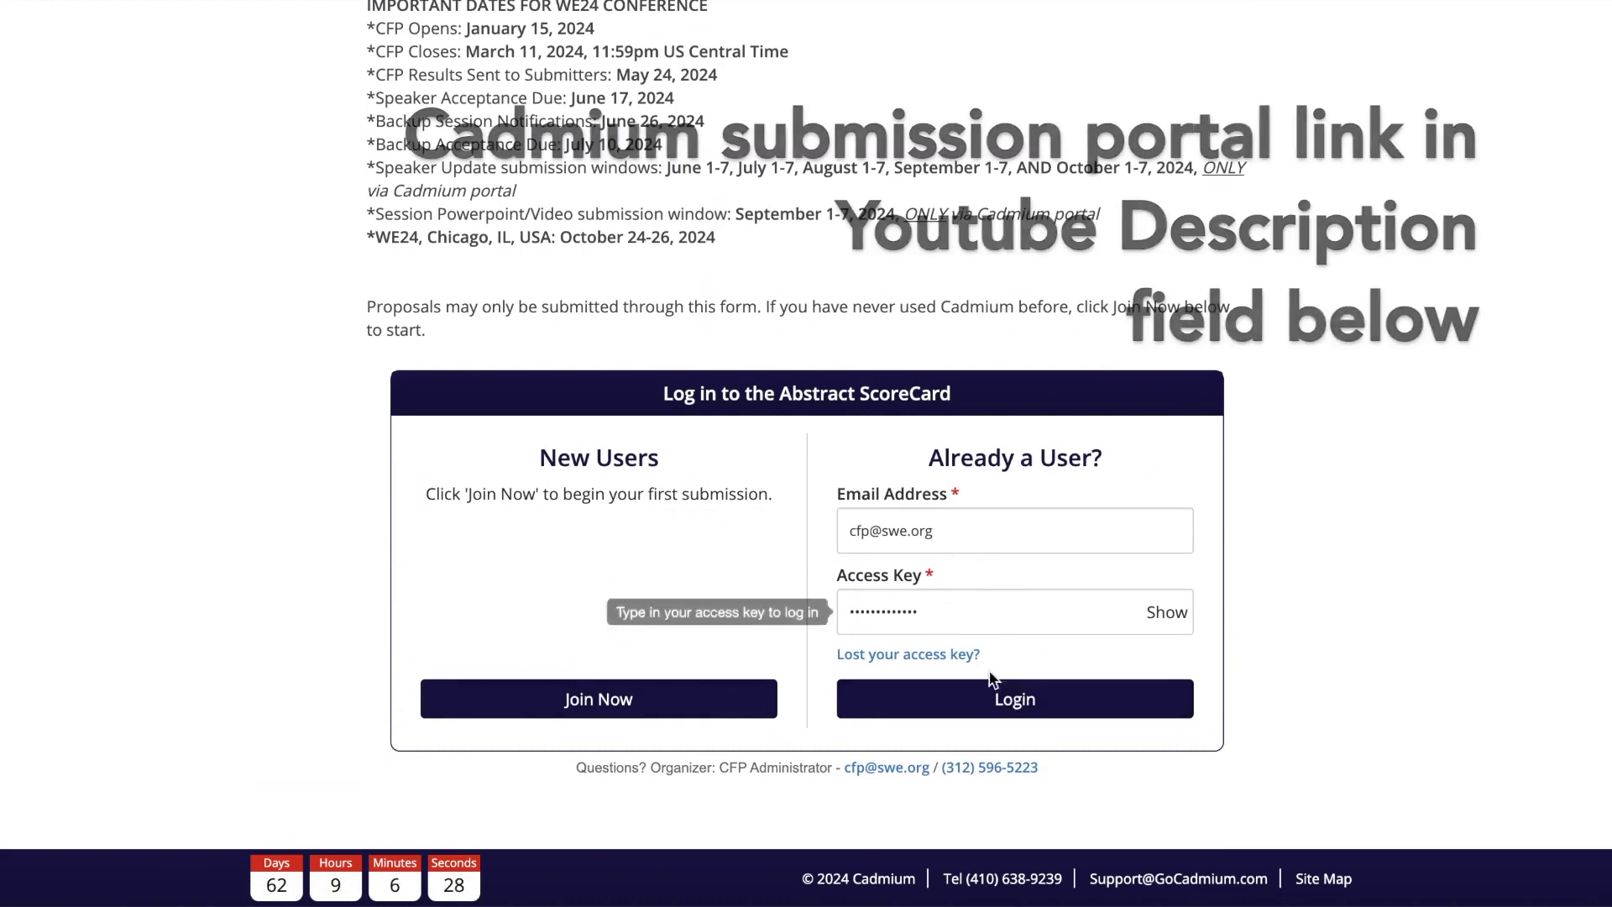
{"action": "left_click", "coordinate": [1011, 701]}
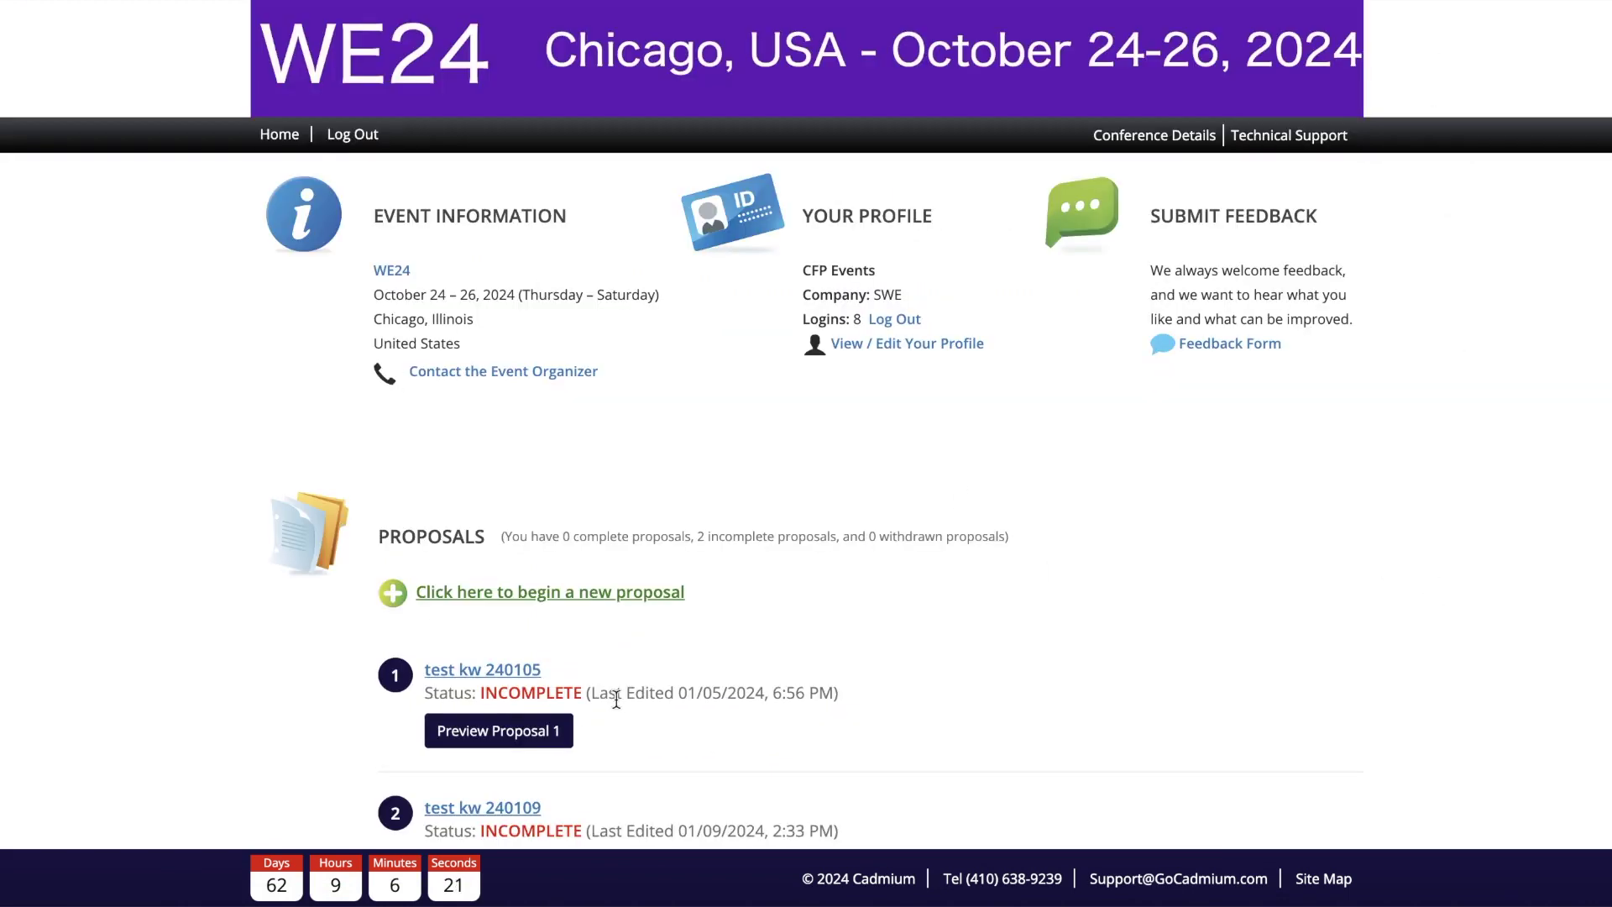
{"action": "scroll", "coordinate": [616, 698], "scroll_direction": "down", "scroll_amount": 2}
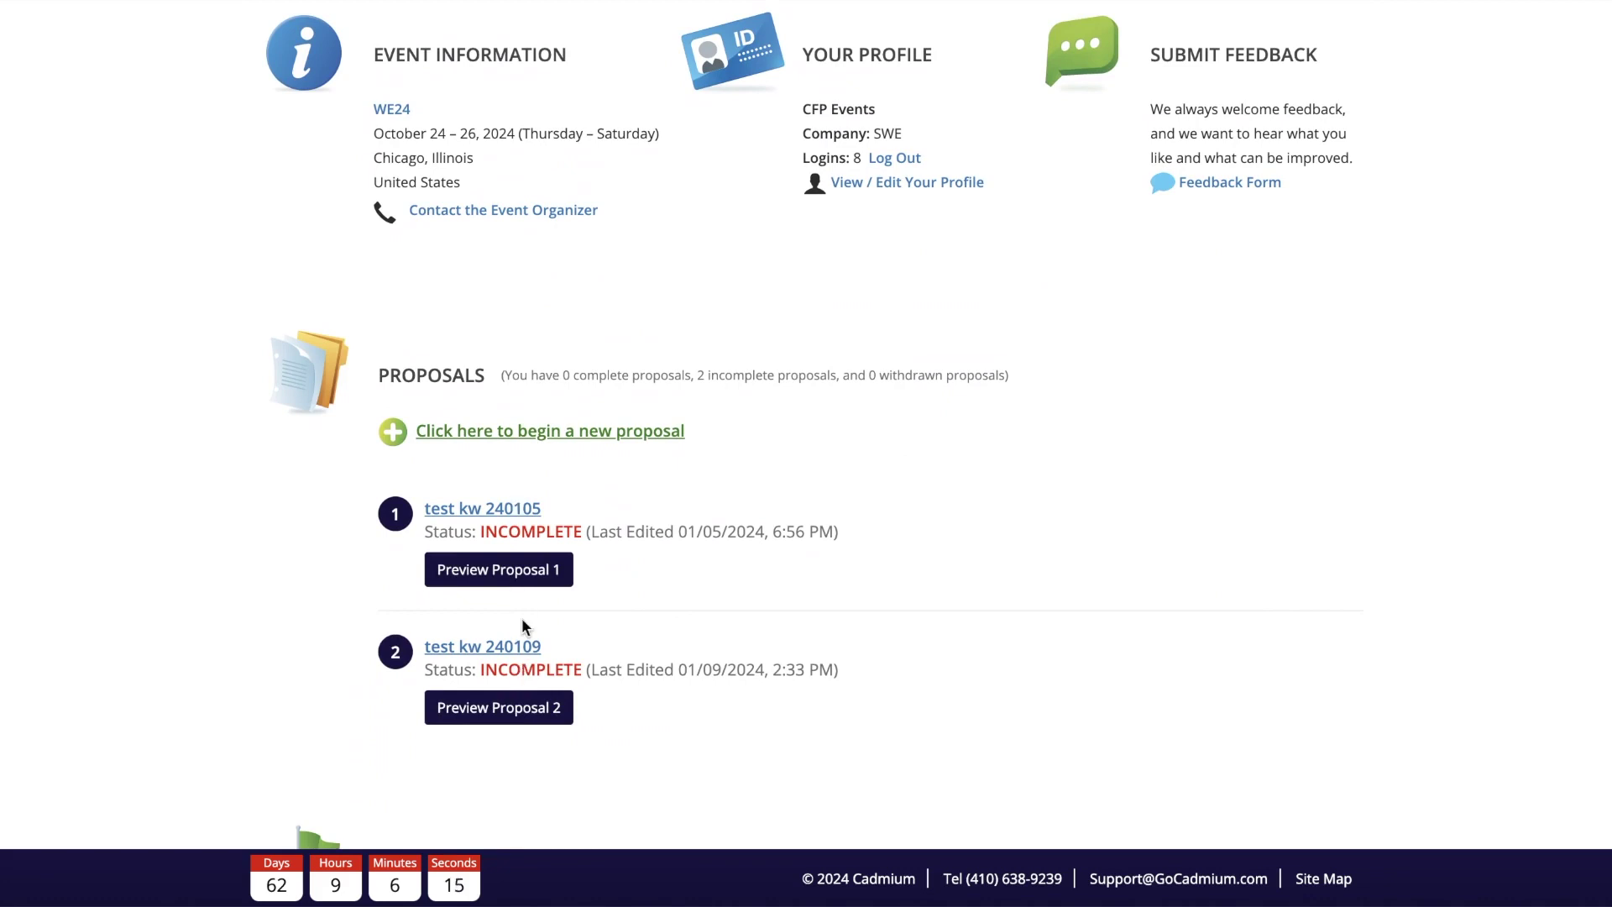
Step: Start a new proposal titled 'Test: Fabulous Session on Clean Hydrogen' and review the category descriptions
{"action": "left_click", "coordinate": [593, 437]}
{"action": "left_click", "coordinate": [834, 481]}
{"action": "type", "text": "Test: Fabulous Session on Clean Hydrogen"}
{"action": "scroll", "coordinate": [833, 481], "scroll_direction": "down", "scroll_amount": 1}
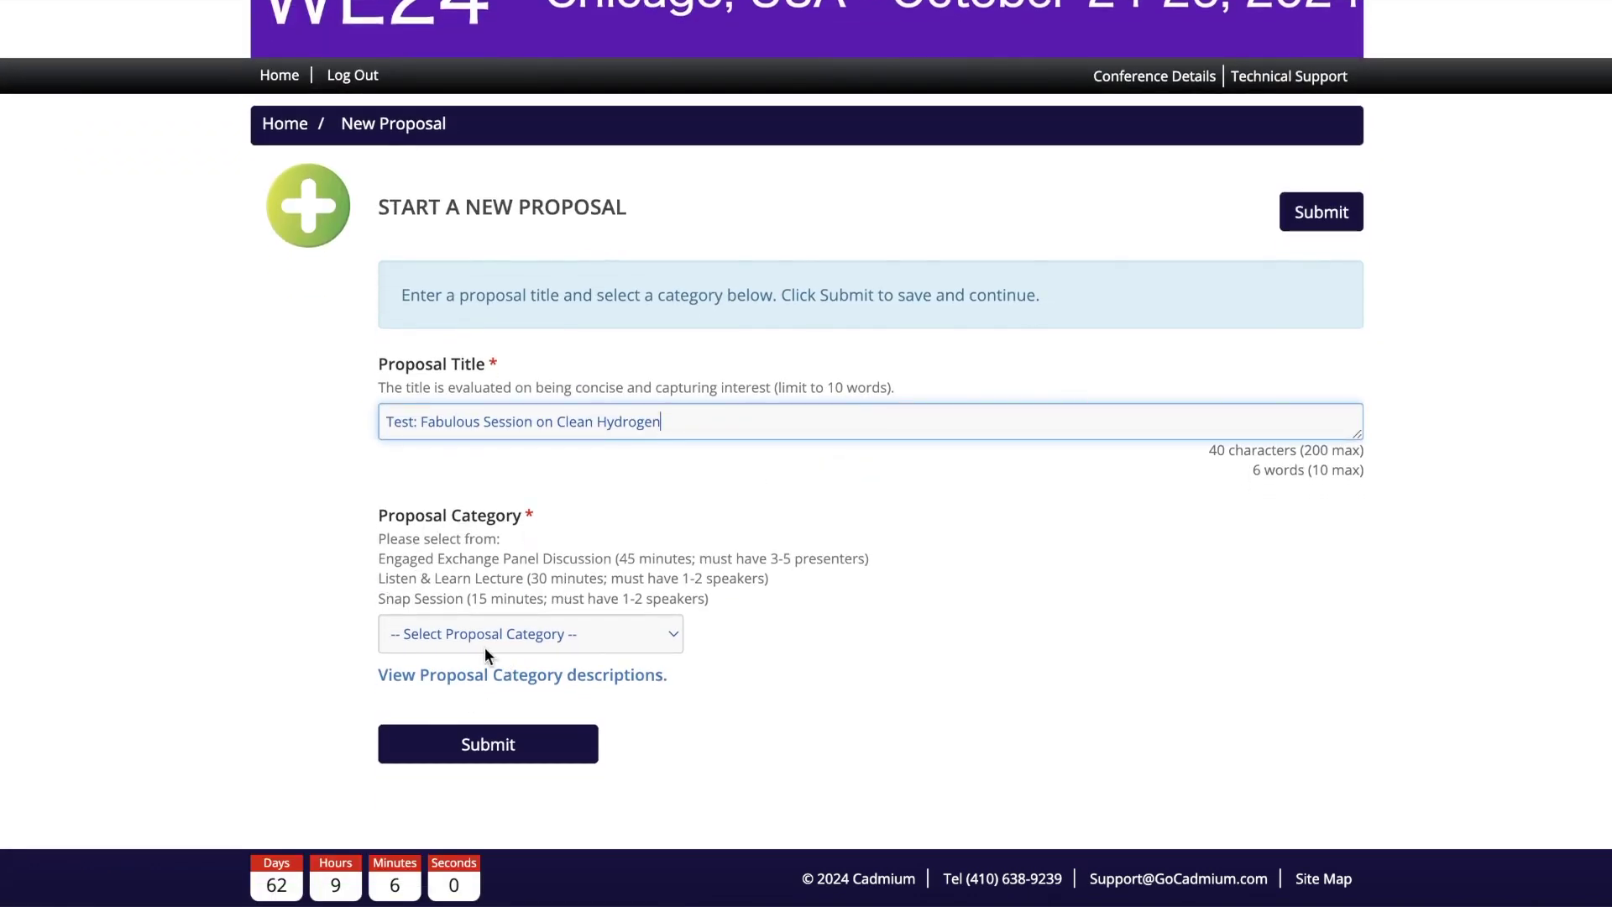
{"action": "left_click", "coordinate": [535, 680]}
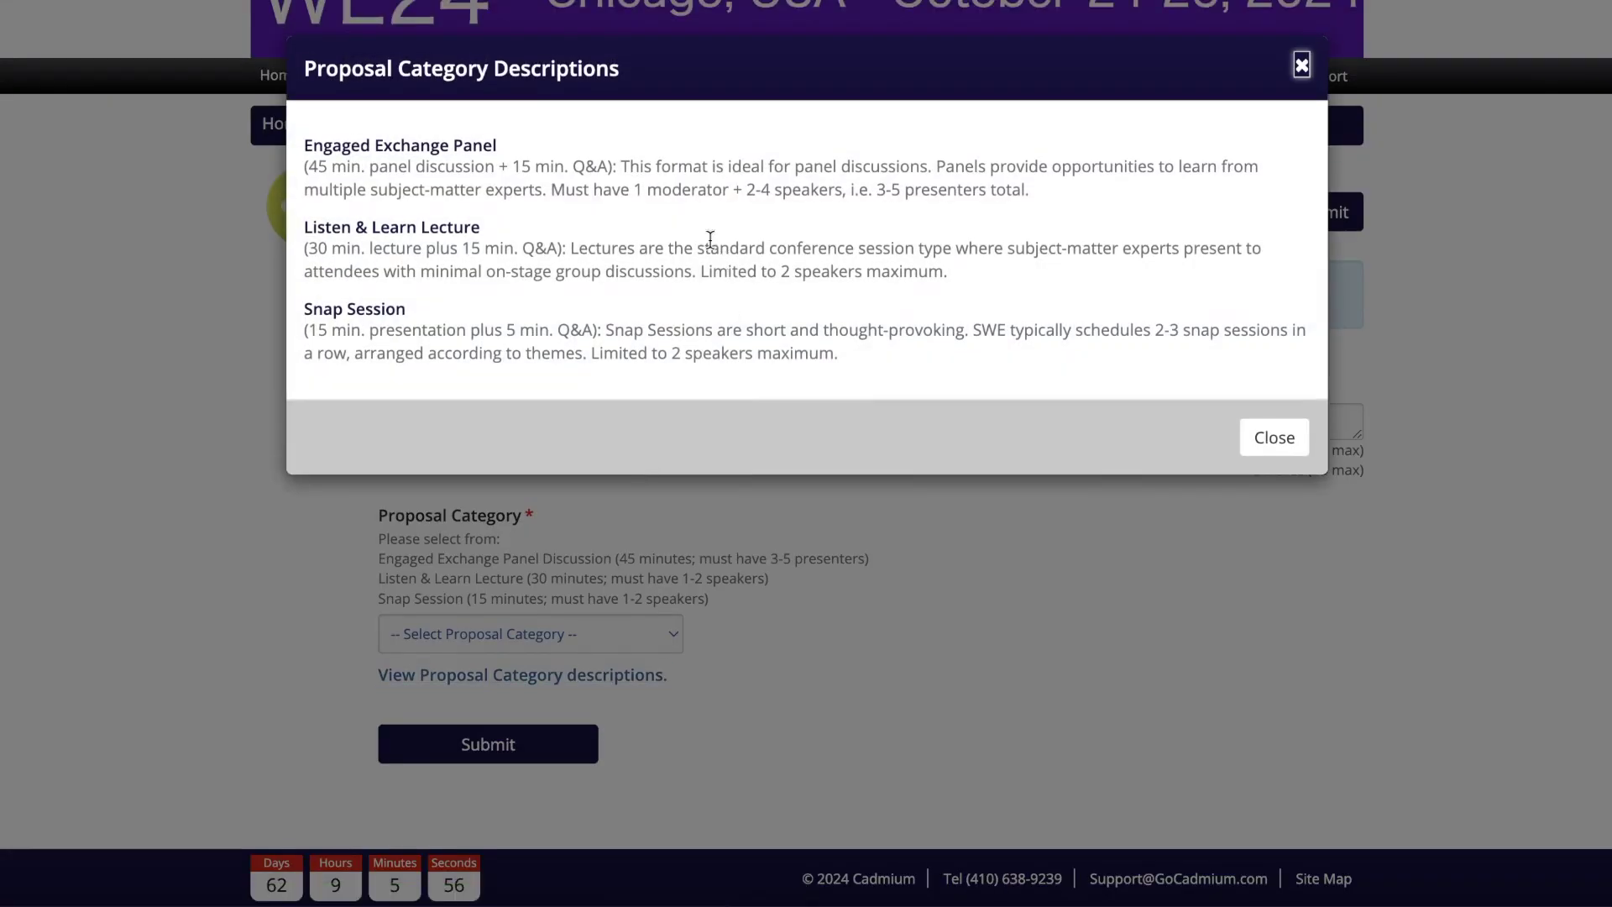
{"action": "left_click", "coordinate": [1263, 439]}
{"action": "left_click", "coordinate": [620, 639]}
Step: Save the new proposal with Listen & Learn Lecture as its category
{"action": "left_click", "coordinate": [567, 664]}
{"action": "left_click", "coordinate": [550, 746]}
{"action": "scroll", "coordinate": [1242, 650], "scroll_direction": "down", "scroll_amount": 4}
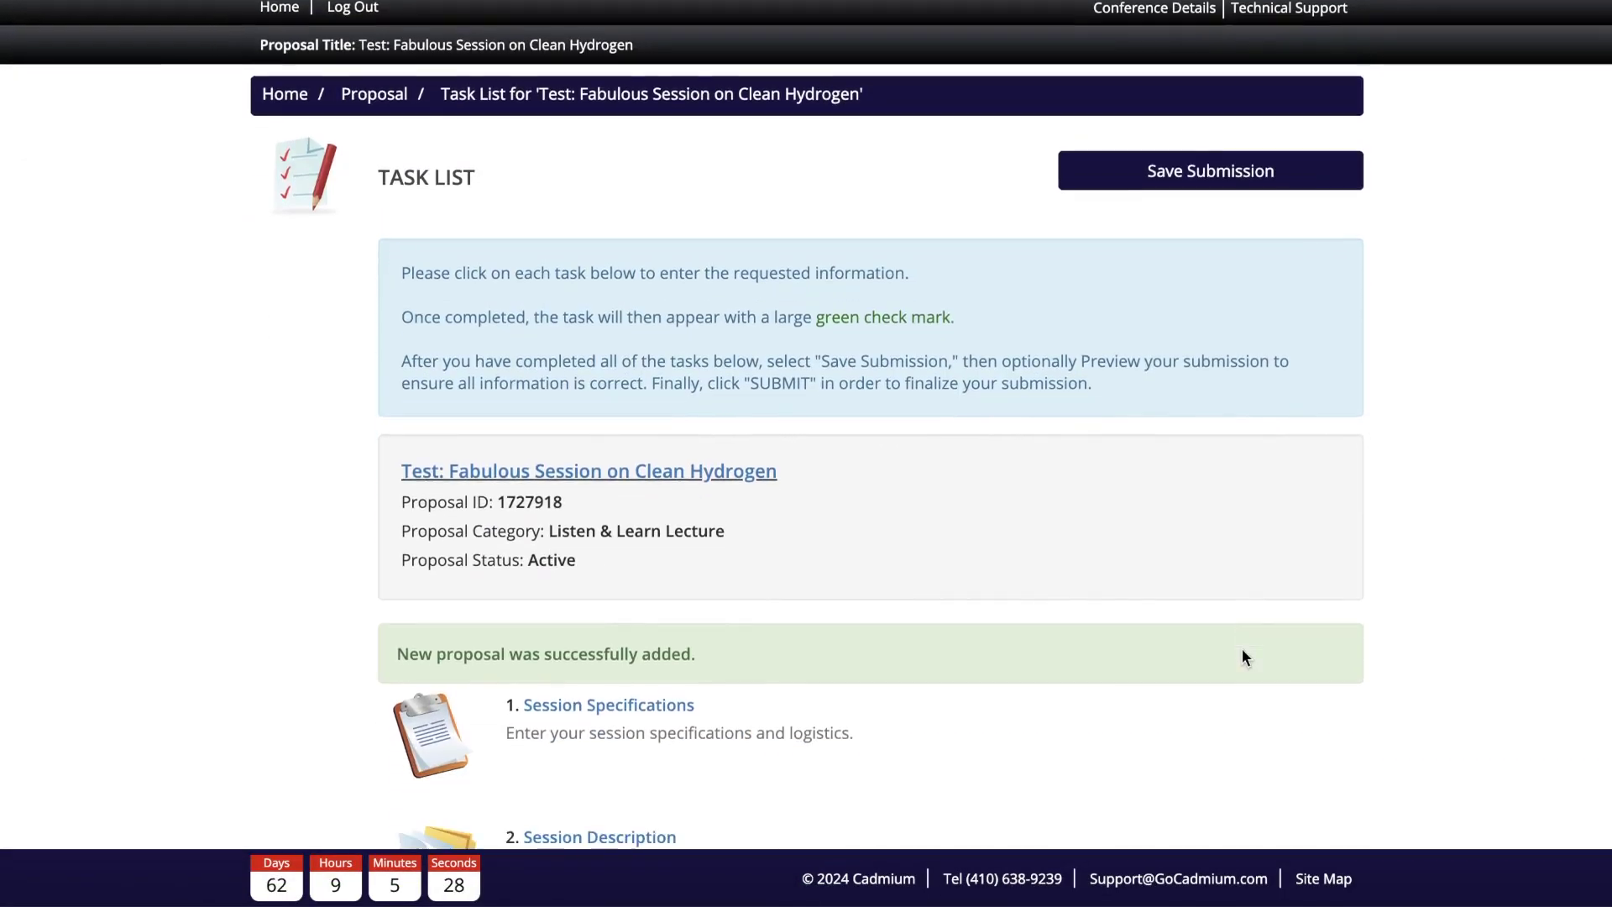
{"action": "scroll", "coordinate": [1241, 655], "scroll_direction": "up", "scroll_amount": 4}
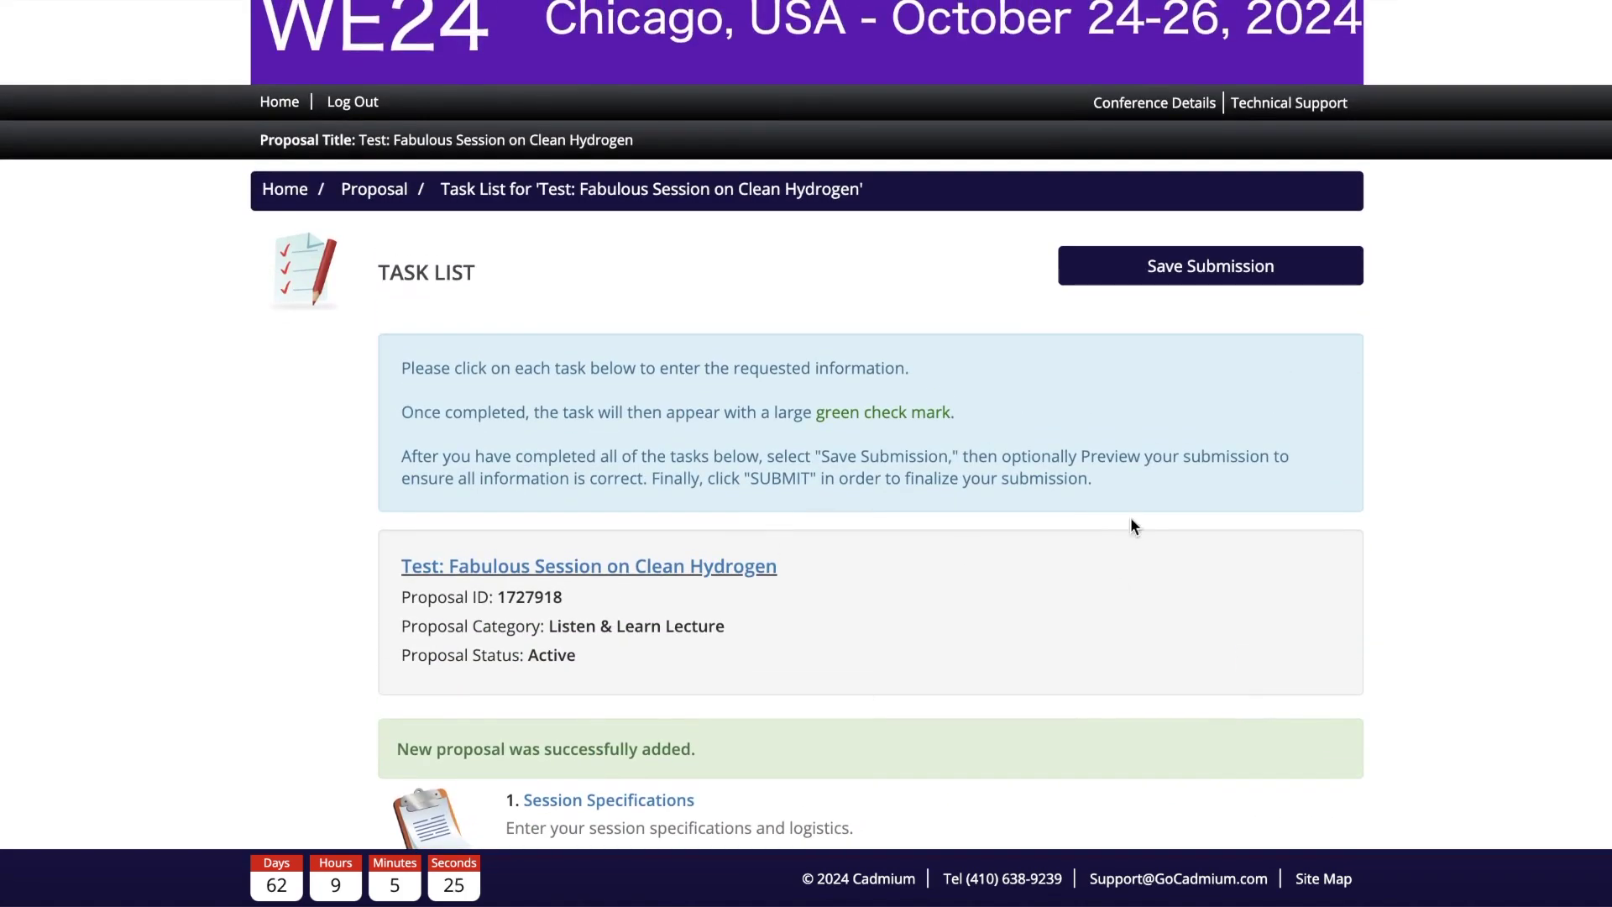
{"action": "scroll", "coordinate": [940, 618], "scroll_direction": "down", "scroll_amount": 6}
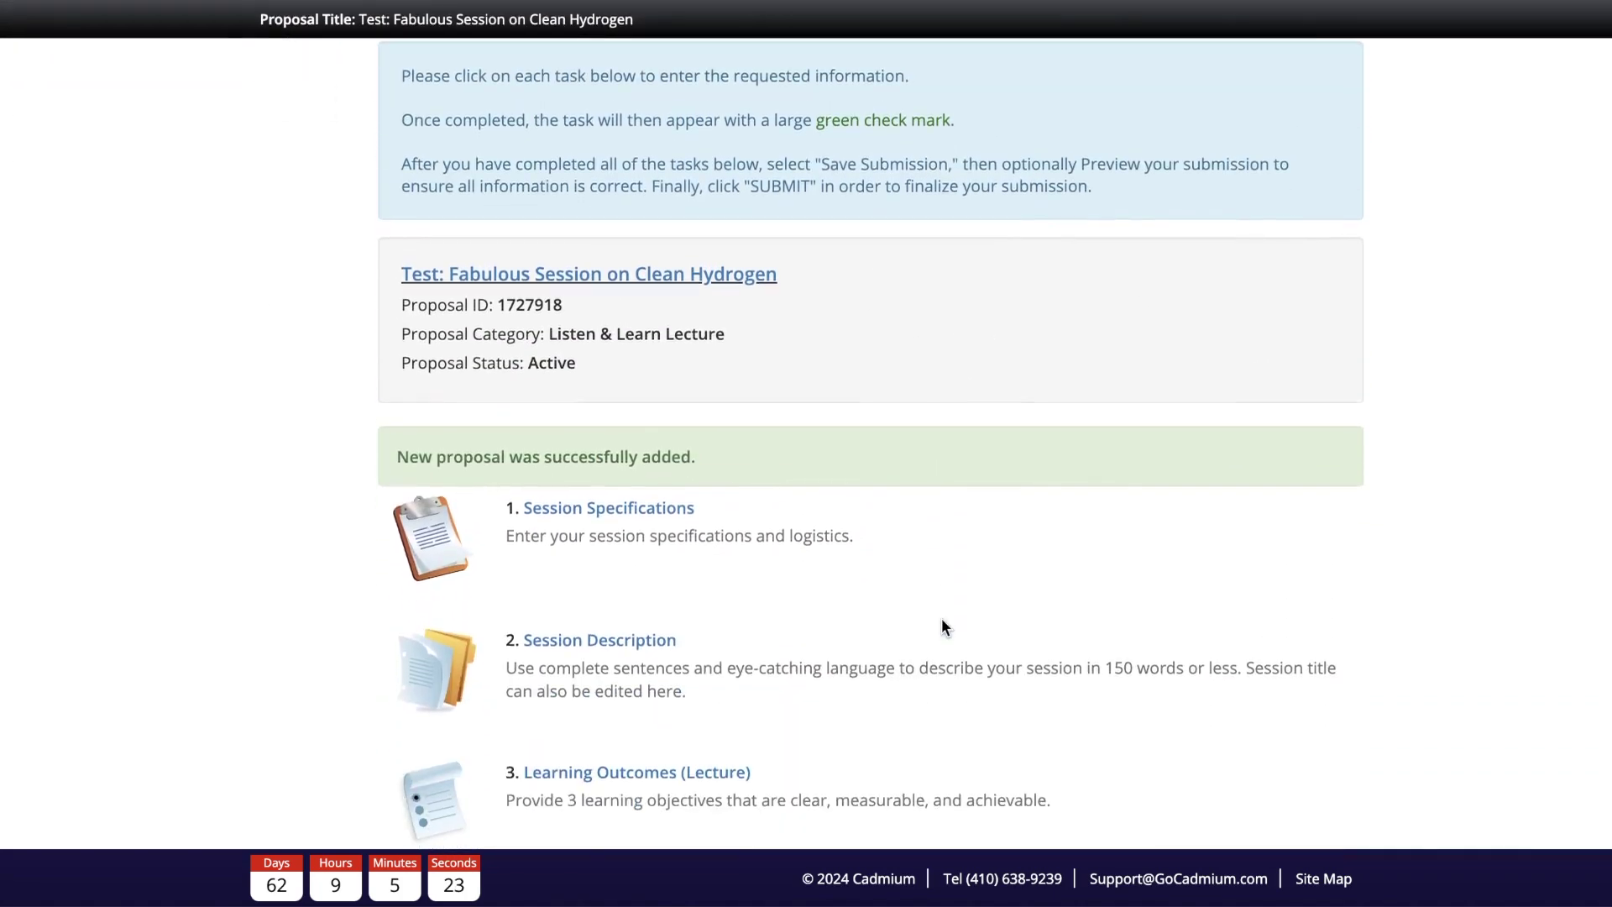
{"action": "scroll", "coordinate": [940, 618], "scroll_direction": "up", "scroll_amount": 7}
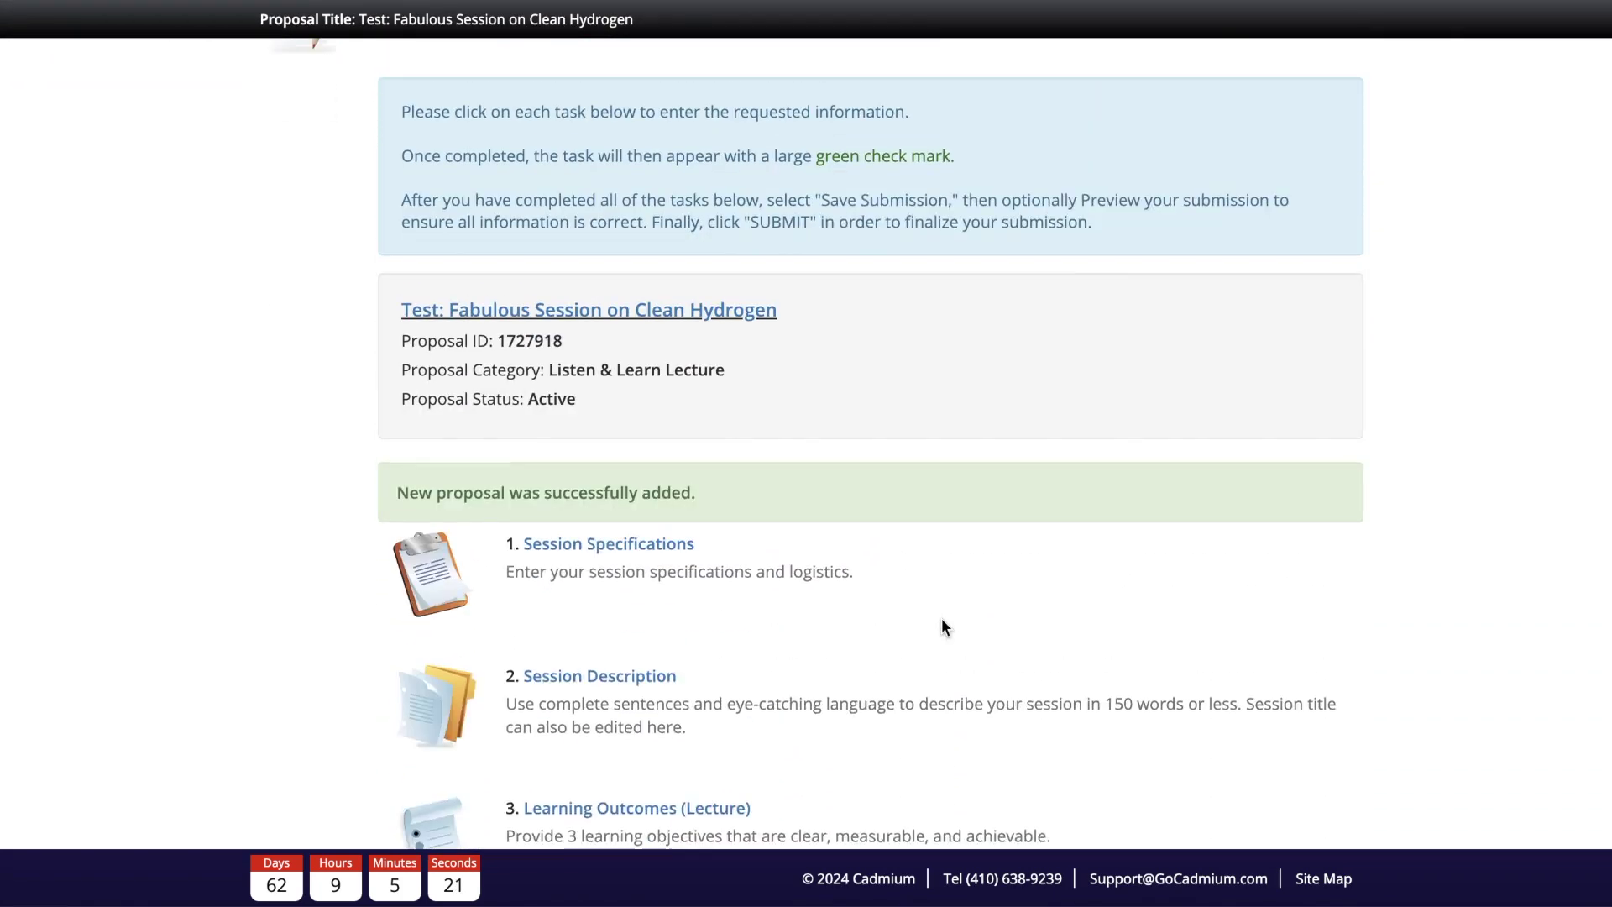
{"action": "scroll", "coordinate": [894, 509], "scroll_direction": "up", "scroll_amount": 1}
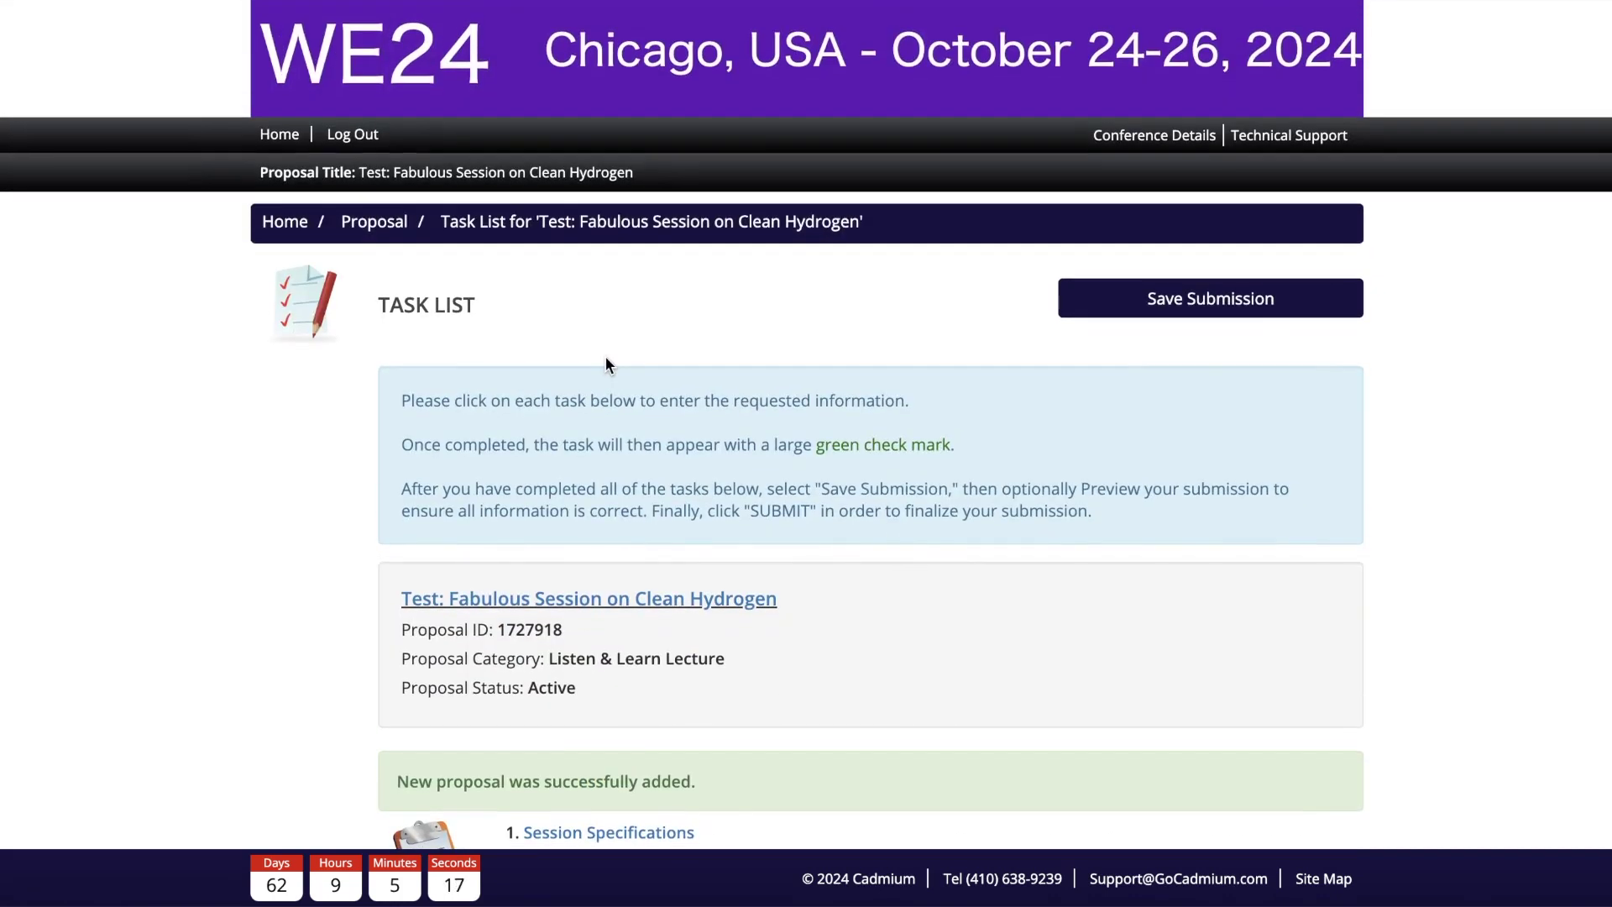
Step: Return to the home page and reopen the Clean Hydrogen proposal's task list
{"action": "left_click", "coordinate": [281, 228]}
{"action": "scroll", "coordinate": [795, 423], "scroll_direction": "down", "scroll_amount": 2}
{"action": "scroll", "coordinate": [670, 724], "scroll_direction": "down", "scroll_amount": 1}
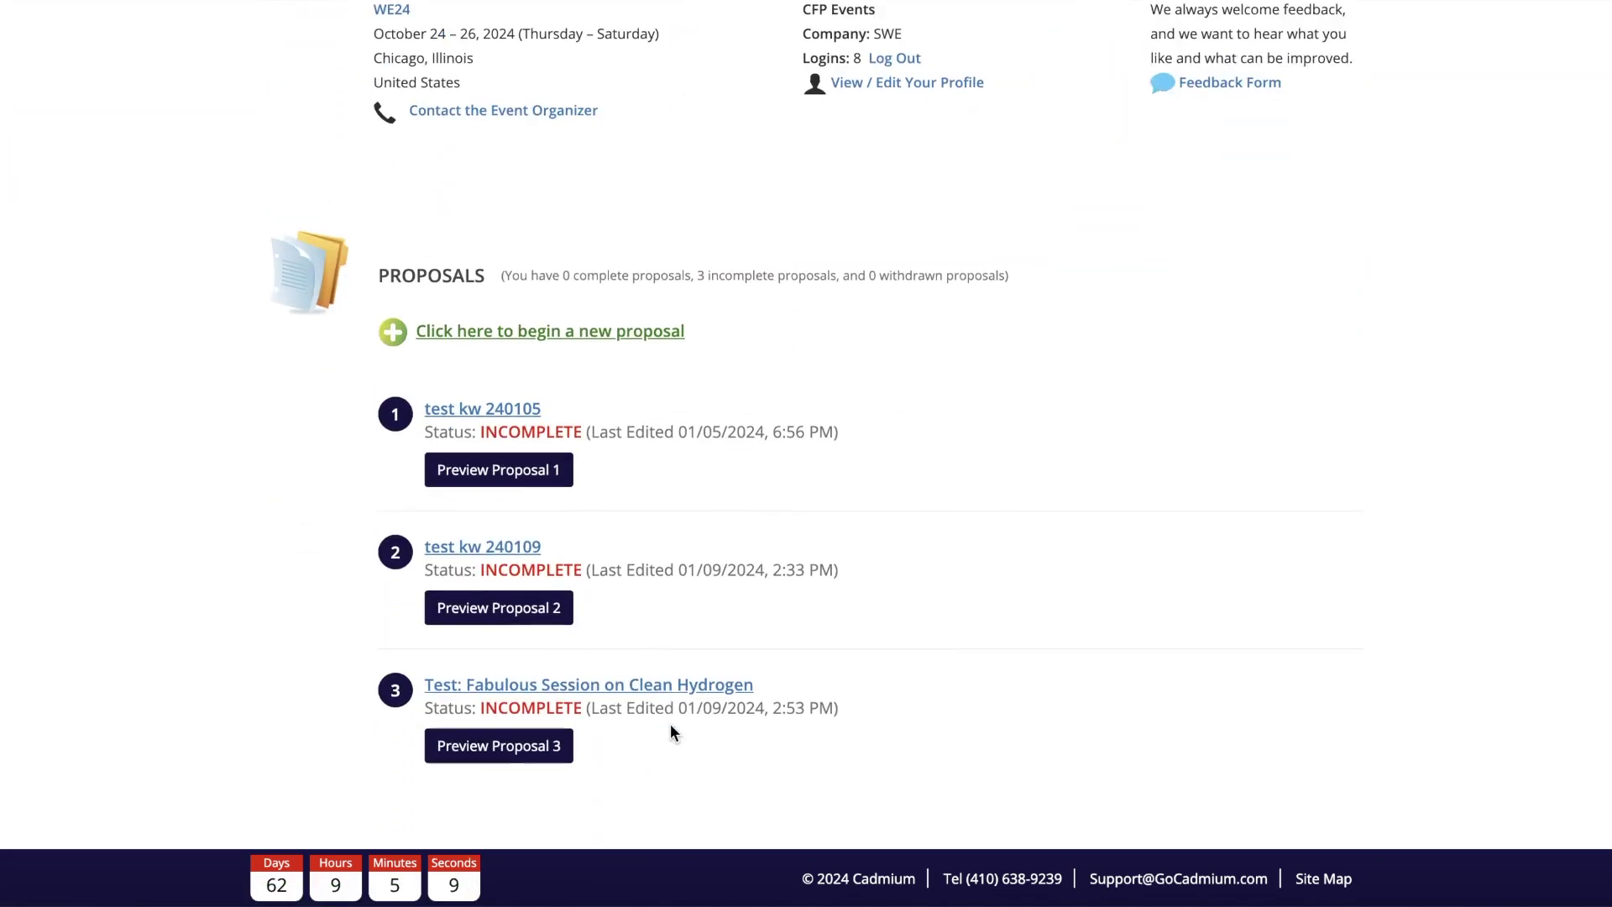
{"action": "left_click", "coordinate": [572, 698]}
{"action": "scroll", "coordinate": [873, 636], "scroll_direction": "down", "scroll_amount": 3}
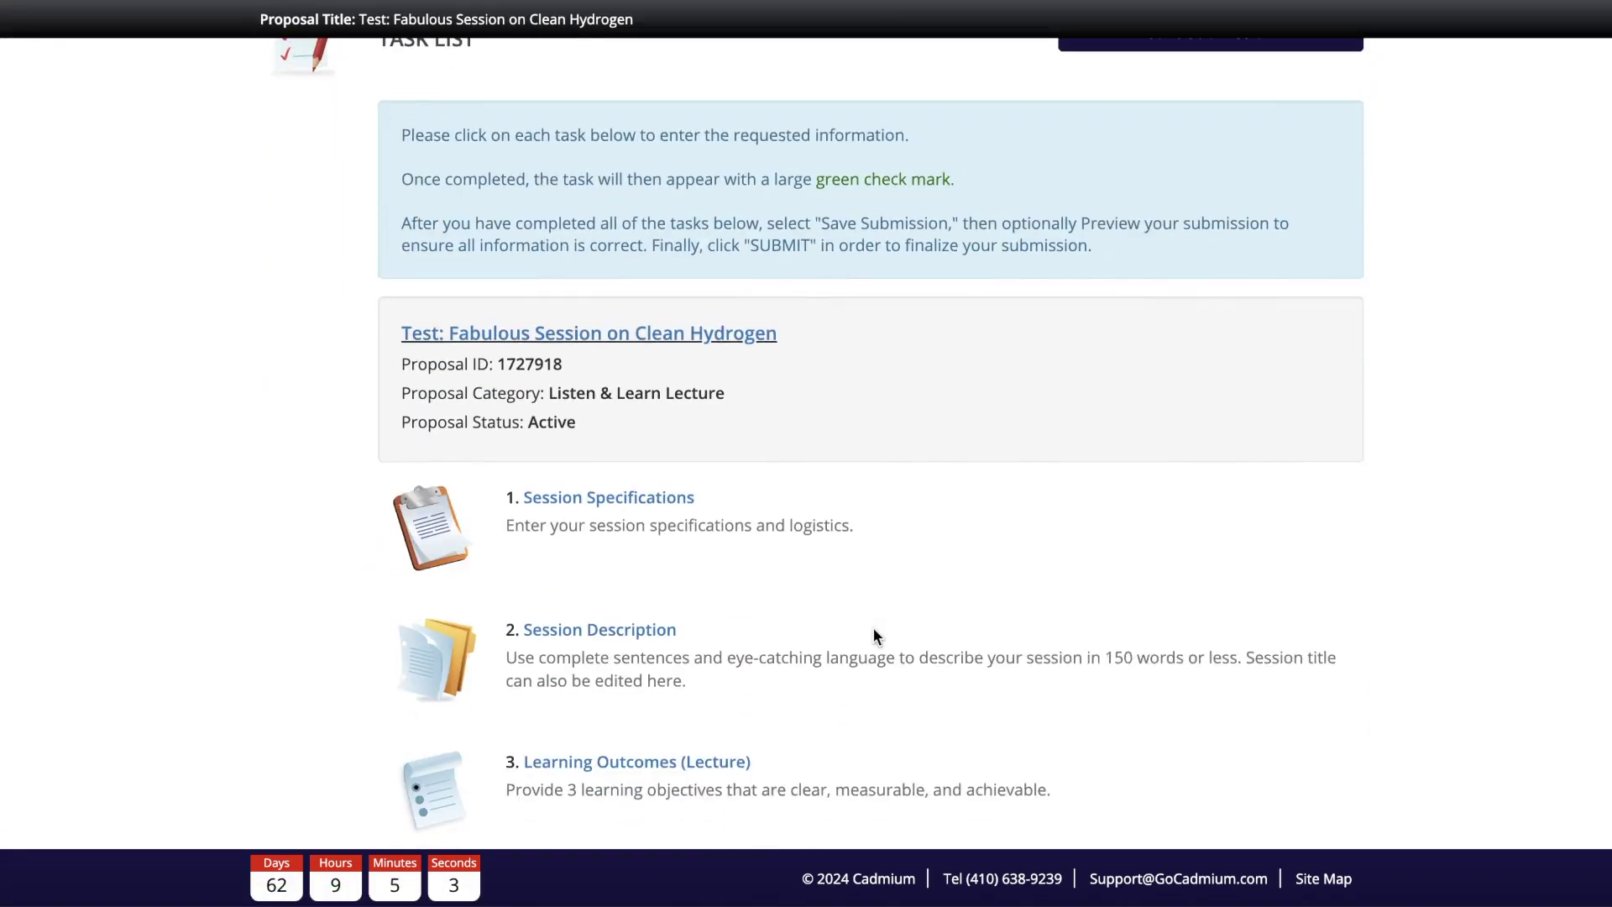
{"action": "scroll", "coordinate": [651, 445], "scroll_direction": "up", "scroll_amount": 3}
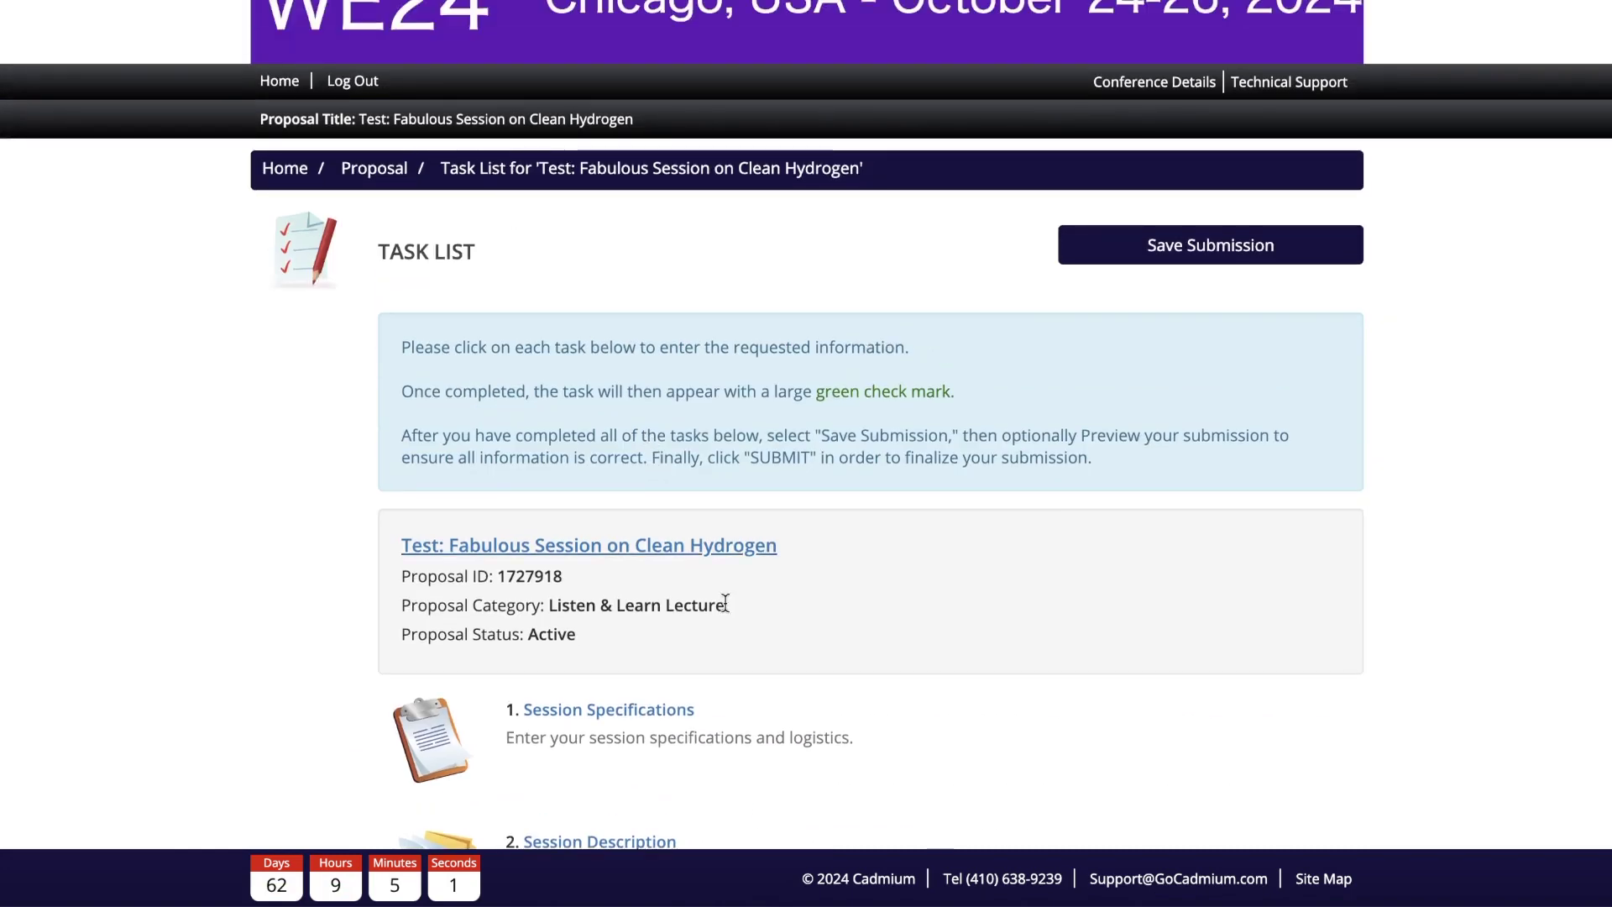
{"action": "scroll", "coordinate": [725, 602], "scroll_direction": "down", "scroll_amount": 7}
{"action": "scroll", "coordinate": [698, 763], "scroll_direction": "up", "scroll_amount": 3}
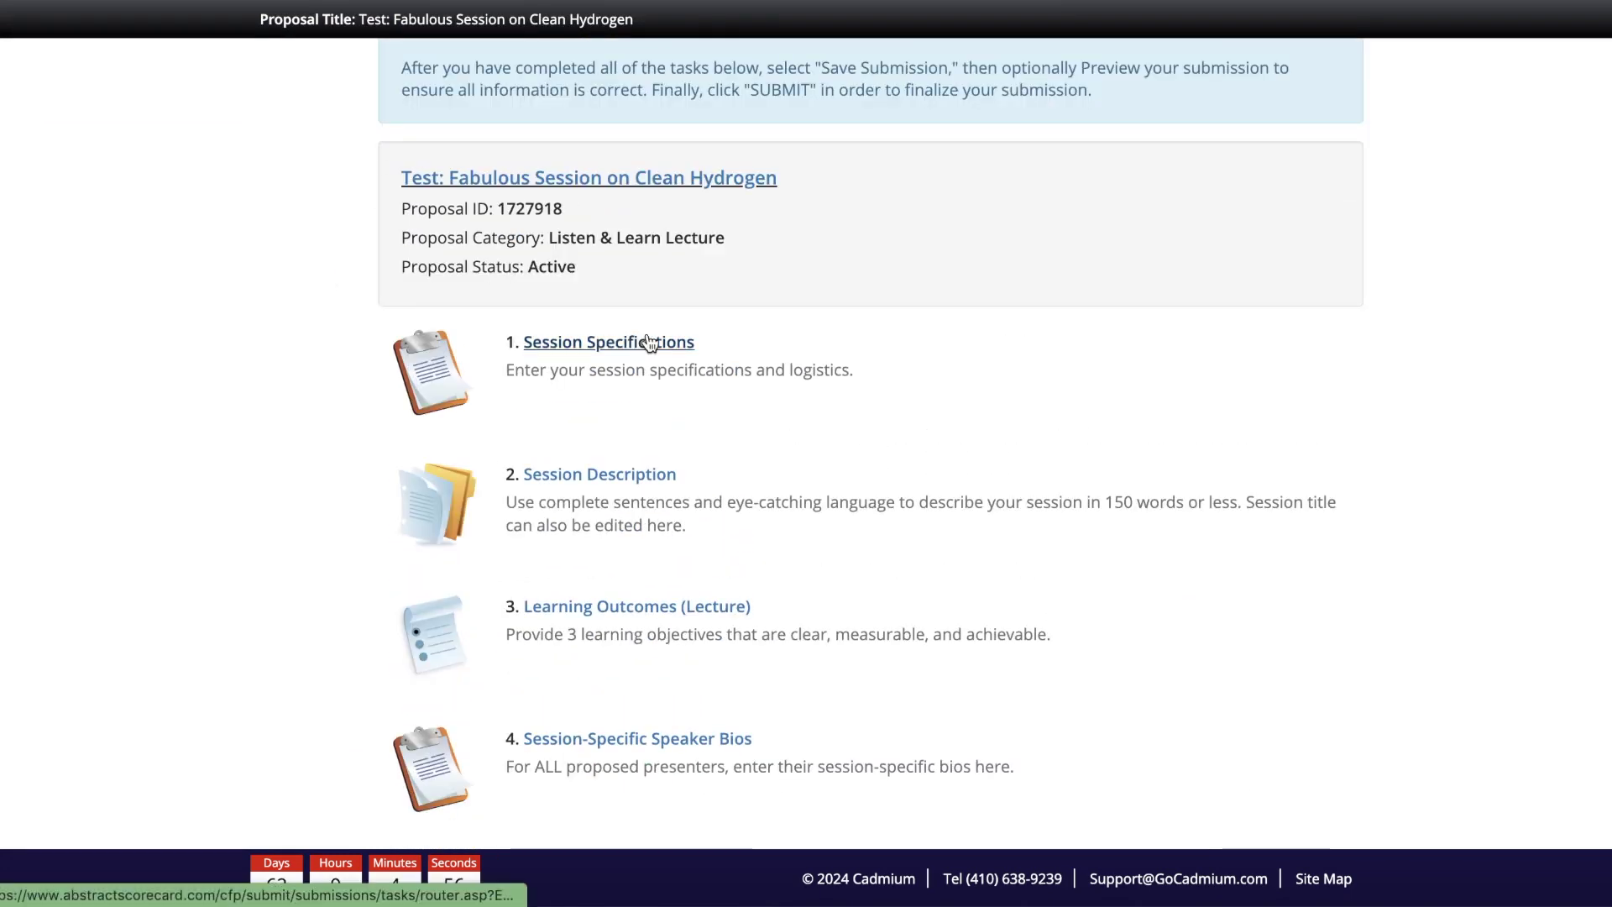
Step: In Session Specifications, set the track to Technical Innovations
{"action": "left_click", "coordinate": [648, 342]}
{"action": "scroll", "coordinate": [1429, 349], "scroll_direction": "down", "scroll_amount": 3}
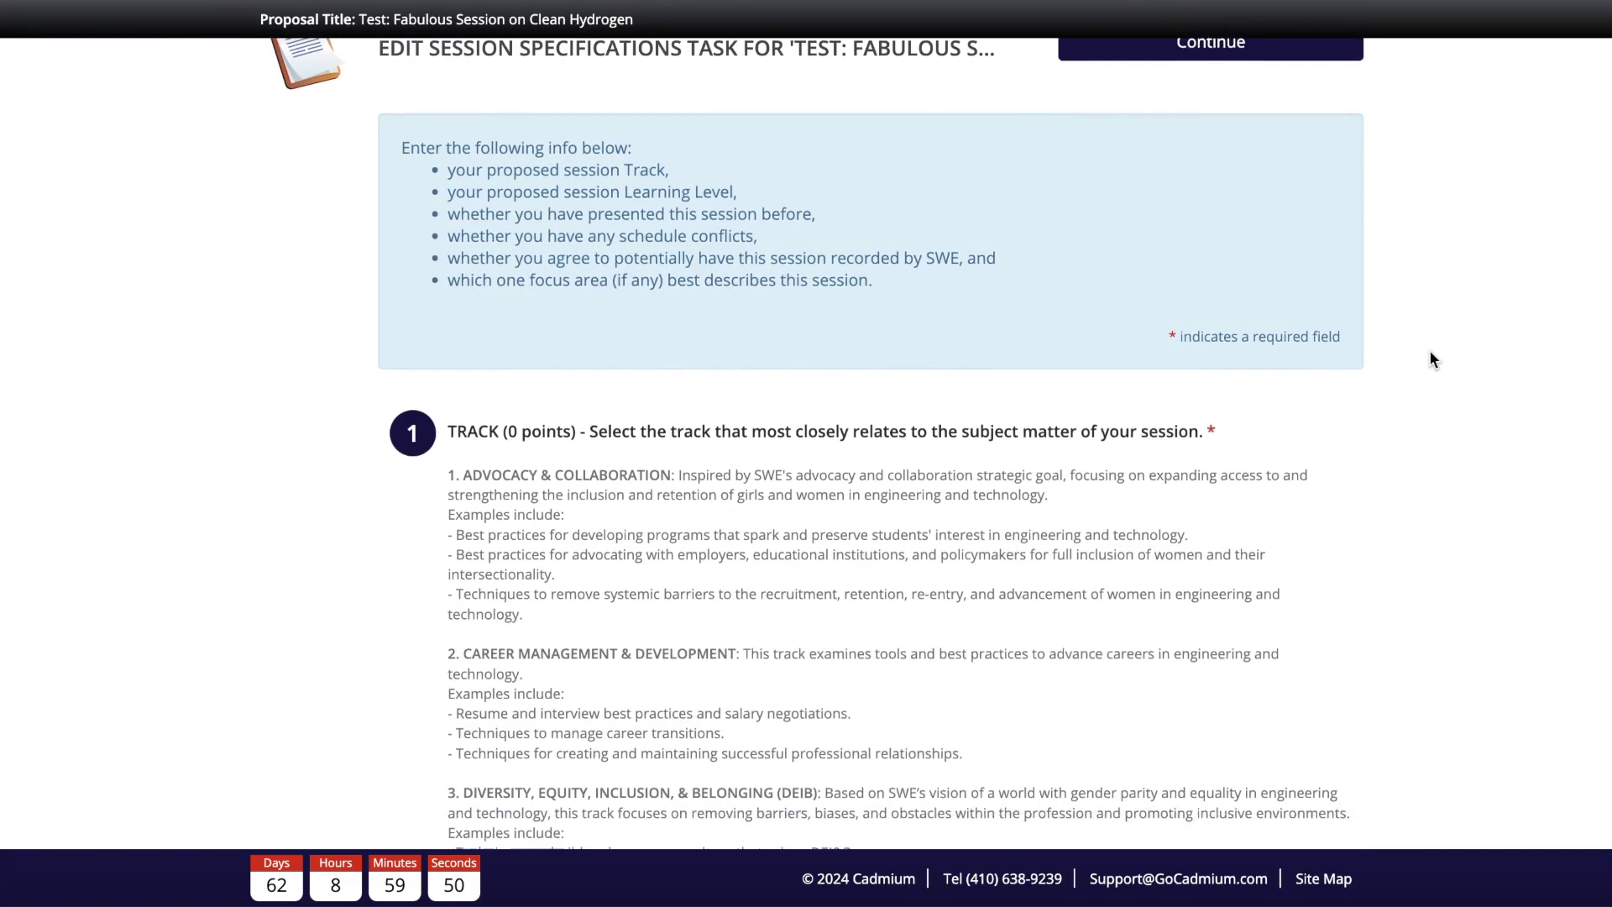
{"action": "scroll", "coordinate": [1430, 351], "scroll_direction": "down", "scroll_amount": 1}
{"action": "scroll", "coordinate": [733, 498], "scroll_direction": "down", "scroll_amount": 1}
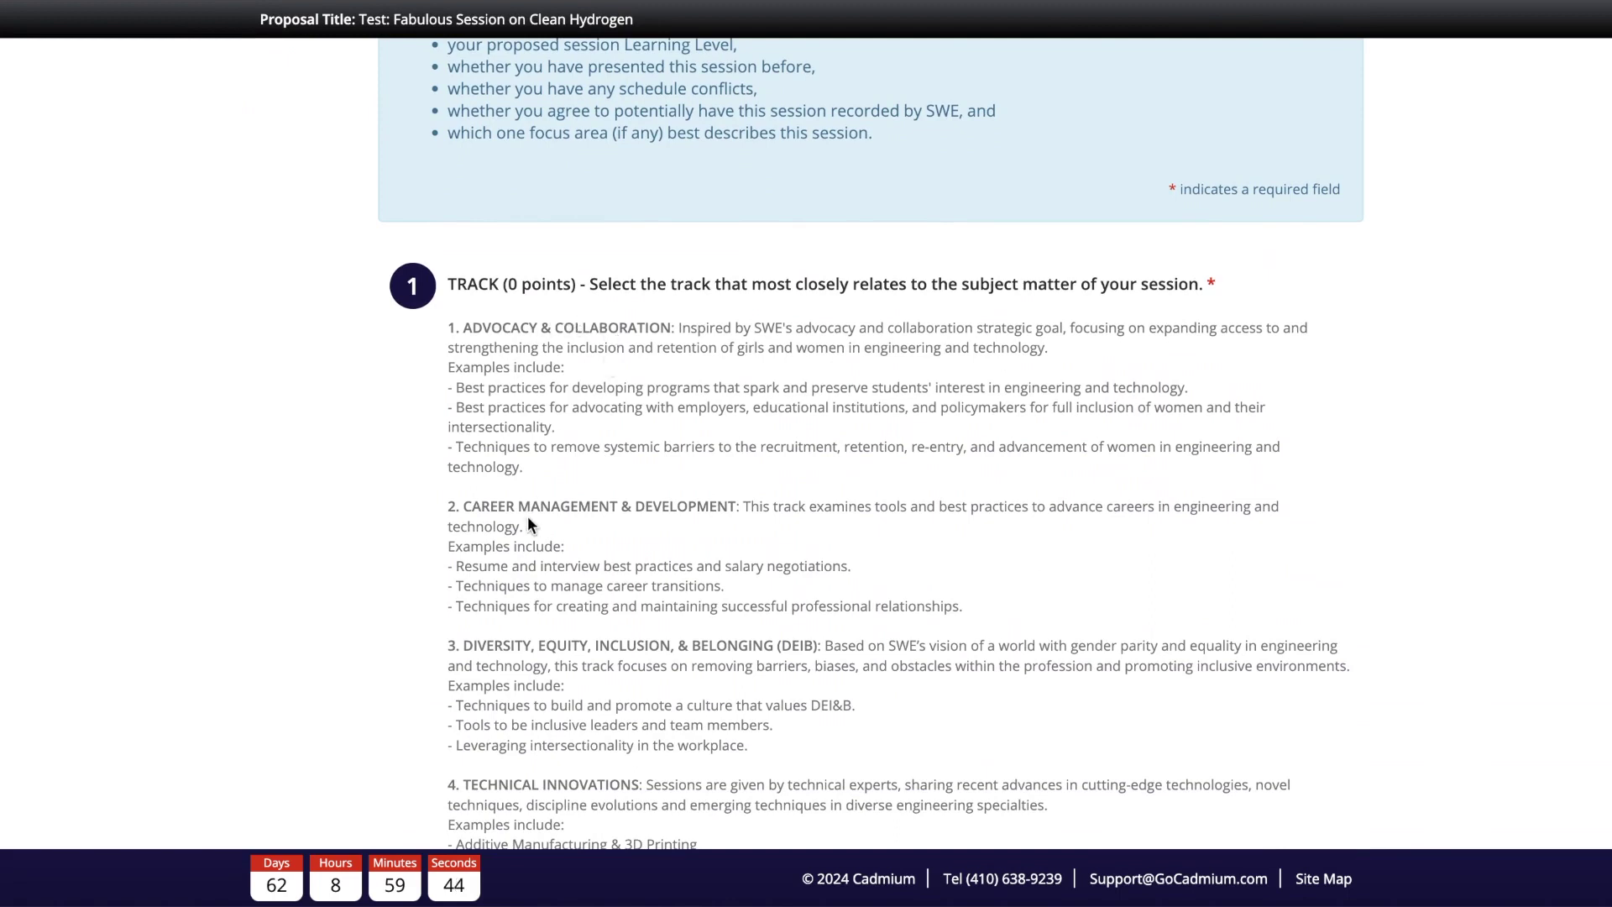
{"action": "scroll", "coordinate": [706, 662], "scroll_direction": "down", "scroll_amount": 5}
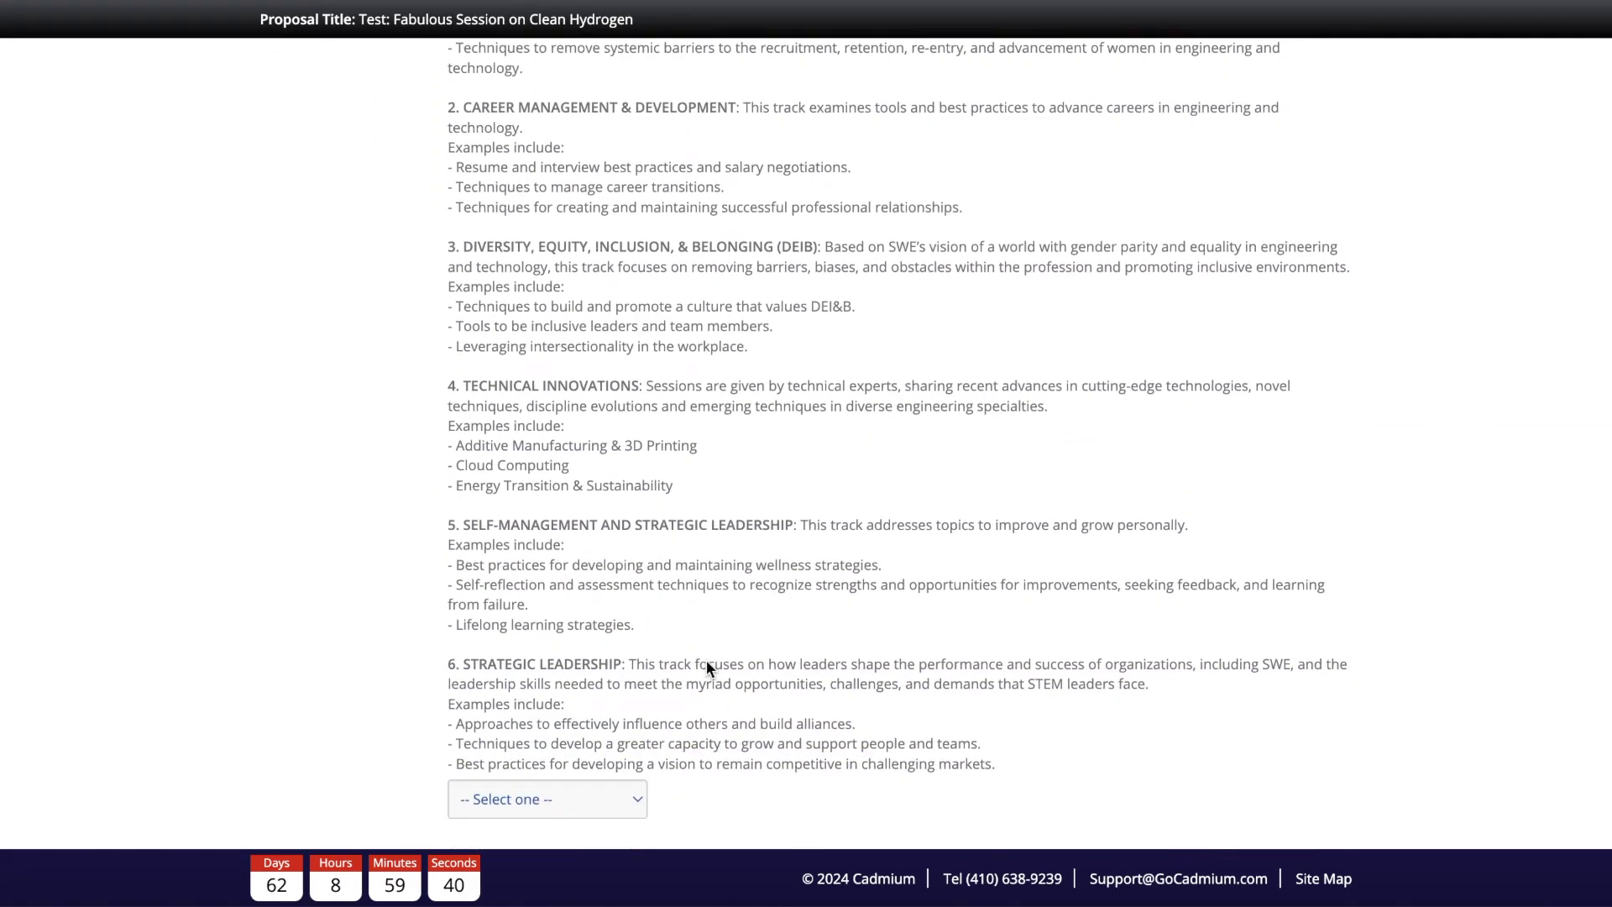
{"action": "scroll", "coordinate": [707, 663], "scroll_direction": "down", "scroll_amount": 1}
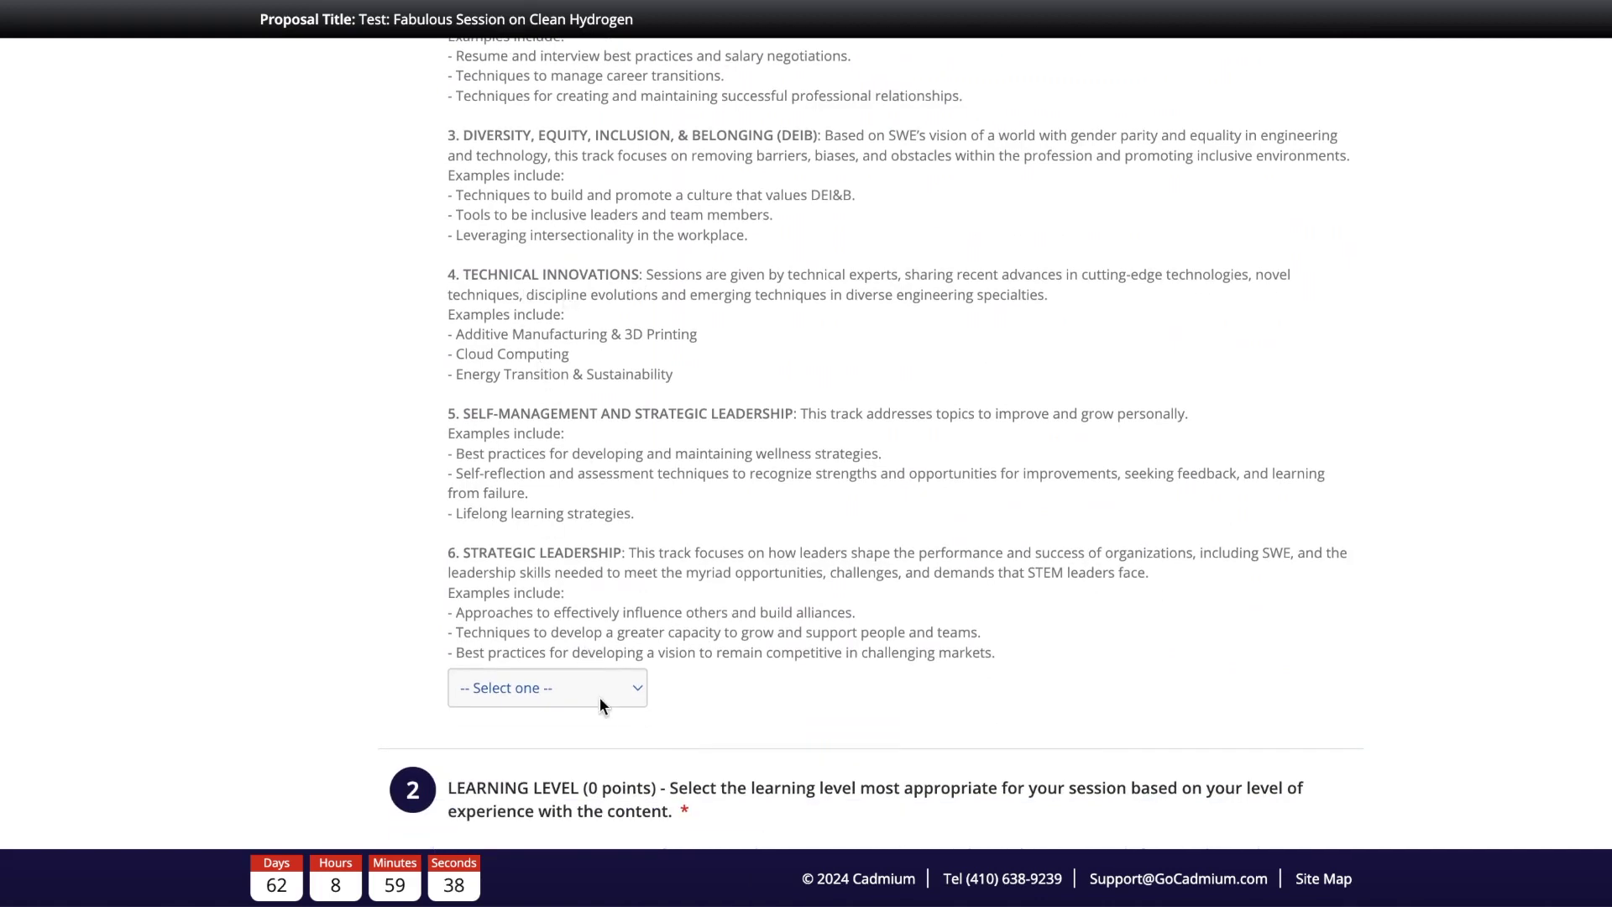
{"action": "left_click", "coordinate": [595, 685]}
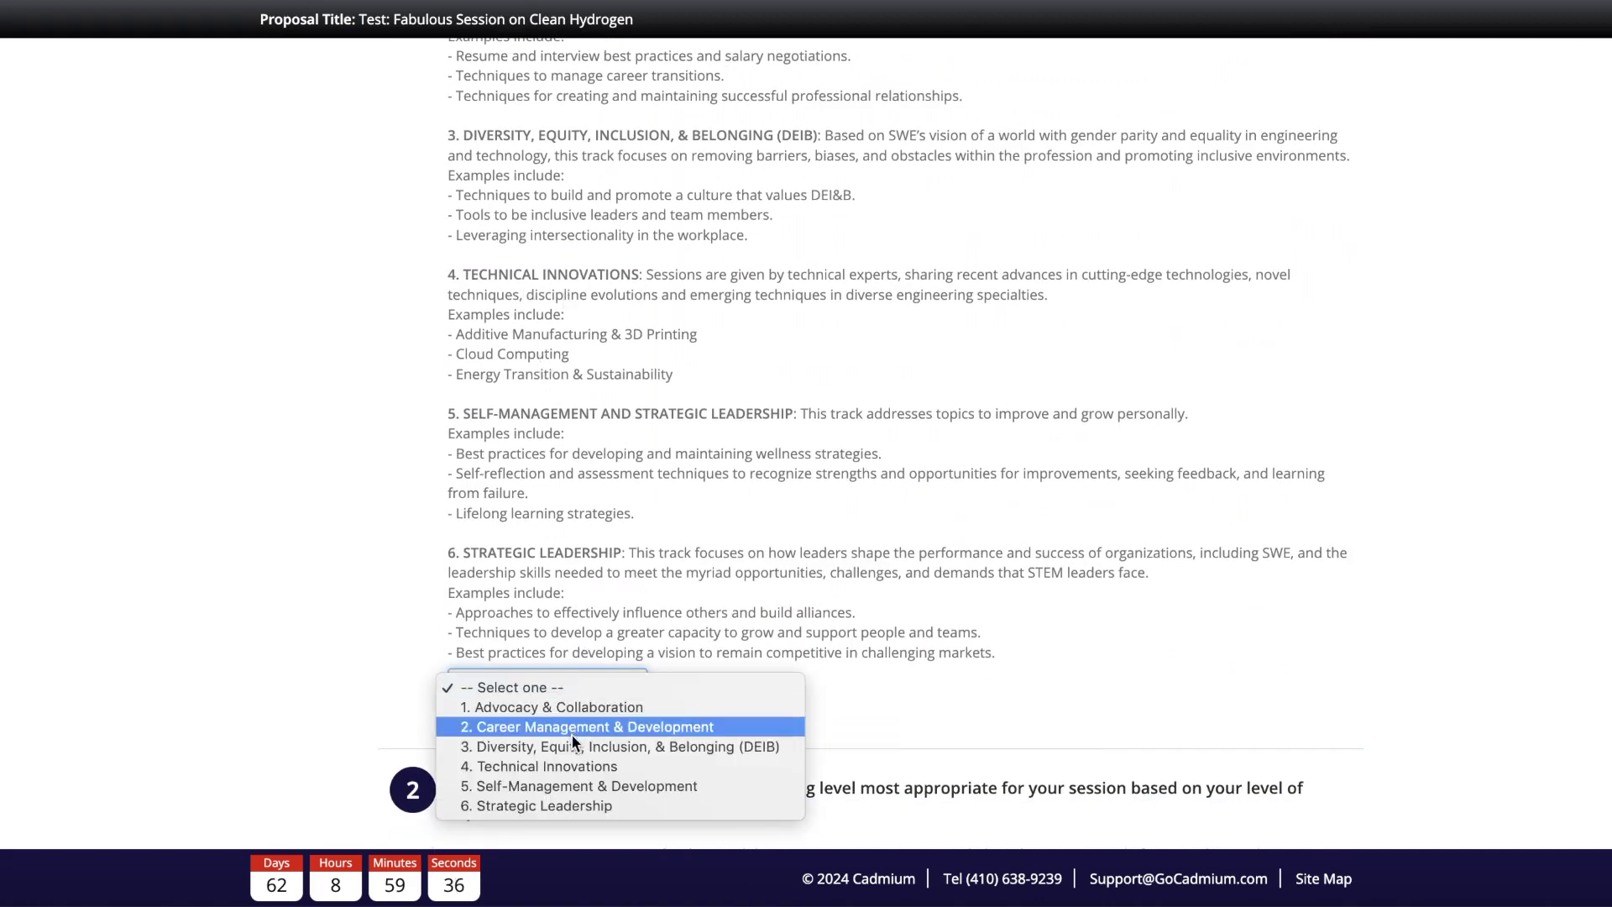
{"action": "left_click", "coordinate": [571, 763]}
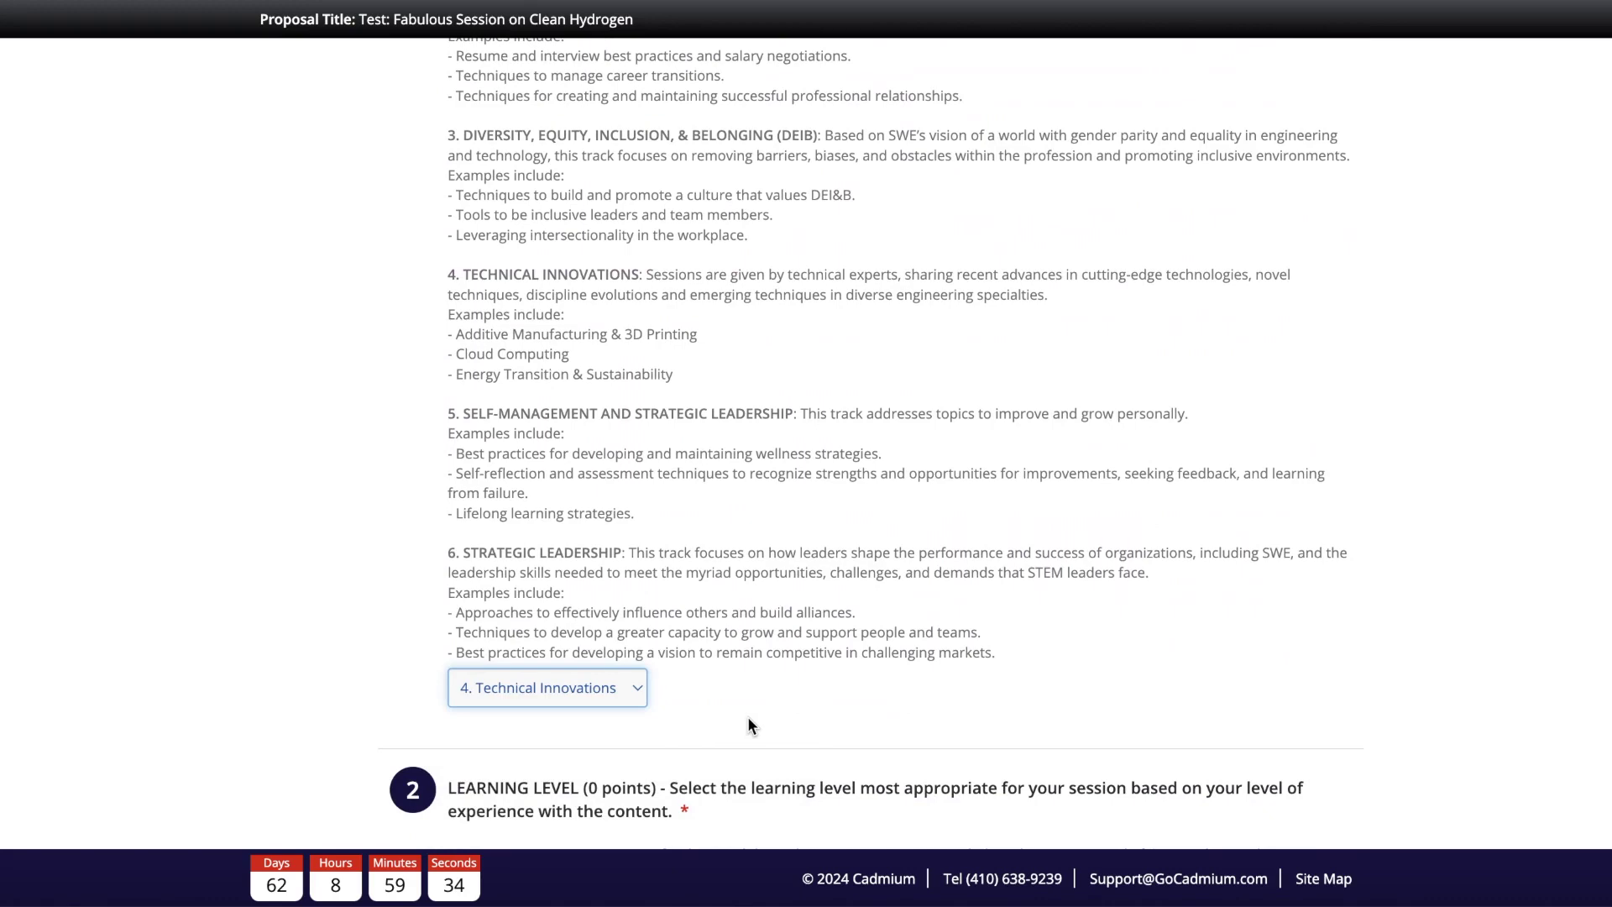
Step: Set the learning level to Foundational and mark the session as never presented before
{"action": "scroll", "coordinate": [748, 720], "scroll_direction": "down", "scroll_amount": 4}
{"action": "left_click", "coordinate": [592, 727]}
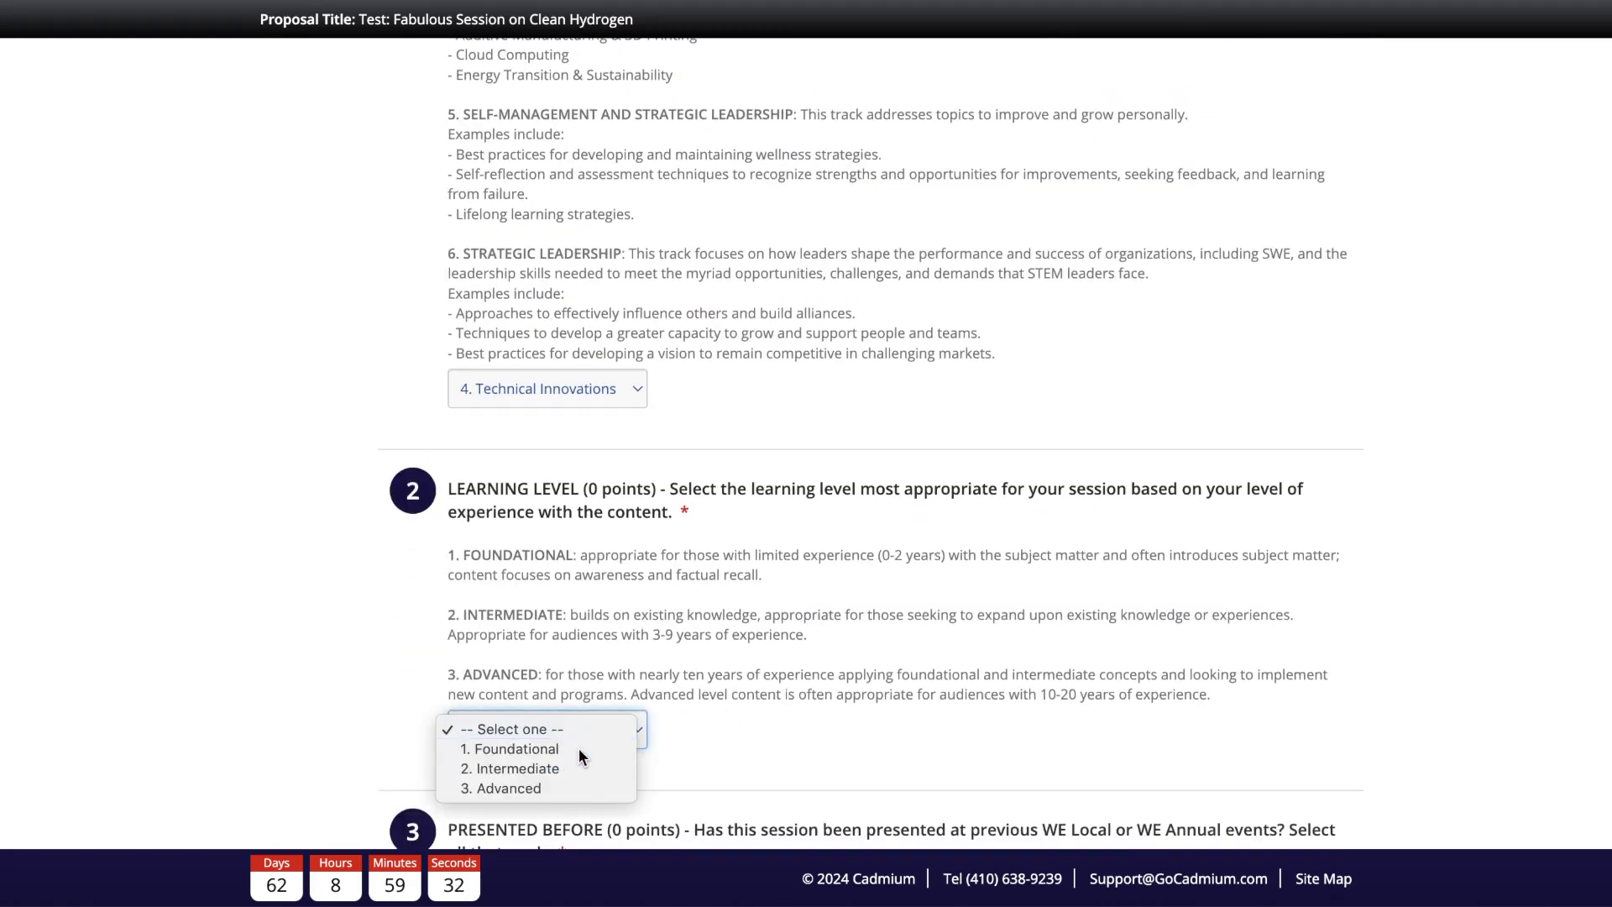
{"action": "left_click", "coordinate": [578, 748]}
{"action": "scroll", "coordinate": [773, 690], "scroll_direction": "down", "scroll_amount": 4}
{"action": "scroll", "coordinate": [773, 693], "scroll_direction": "down", "scroll_amount": 4}
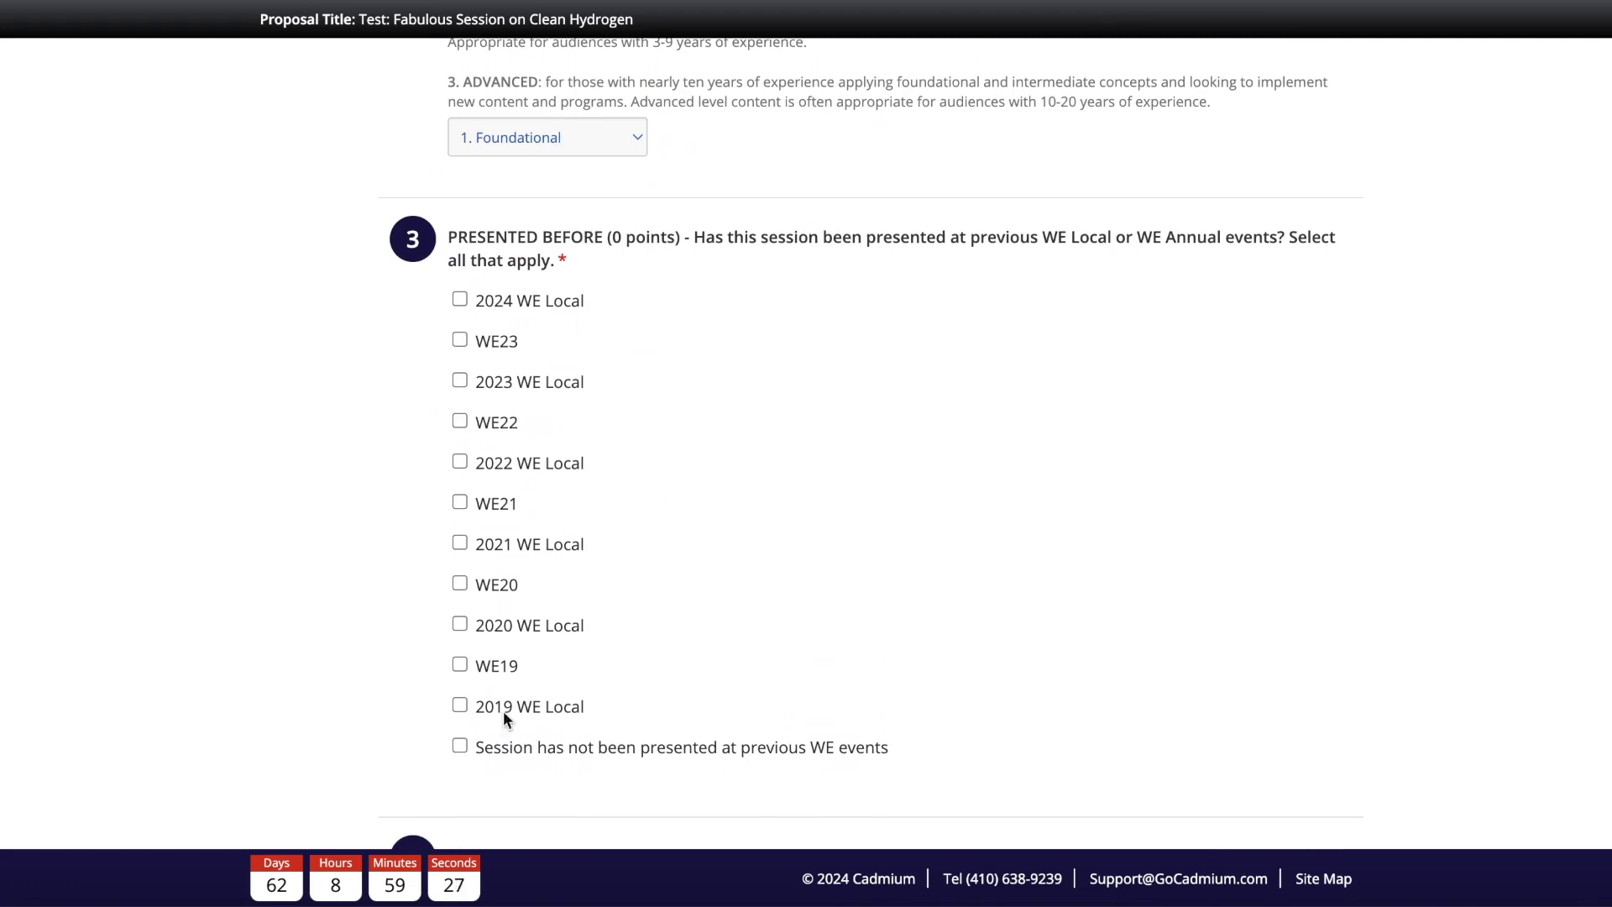
{"action": "left_click", "coordinate": [460, 746]}
Step: Answer Yes to the recording agreement
{"action": "scroll", "coordinate": [720, 710], "scroll_direction": "down", "scroll_amount": 2}
{"action": "scroll", "coordinate": [720, 715], "scroll_direction": "down", "scroll_amount": 6}
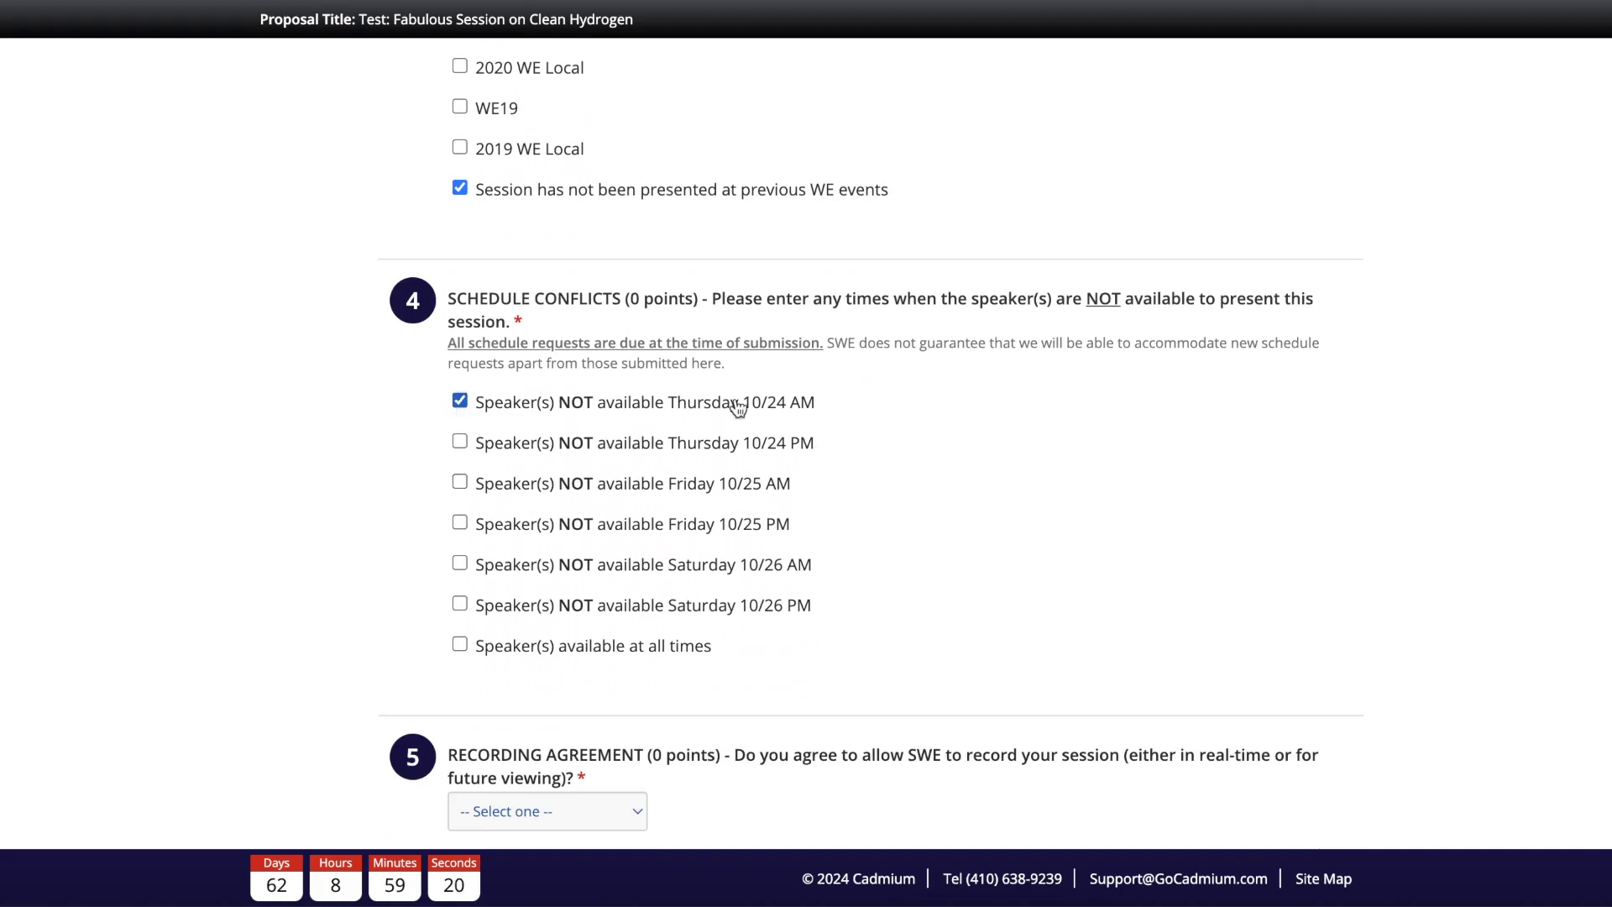
{"action": "scroll", "coordinate": [850, 469], "scroll_direction": "down", "scroll_amount": 1}
{"action": "scroll", "coordinate": [850, 468], "scroll_direction": "down", "scroll_amount": 2}
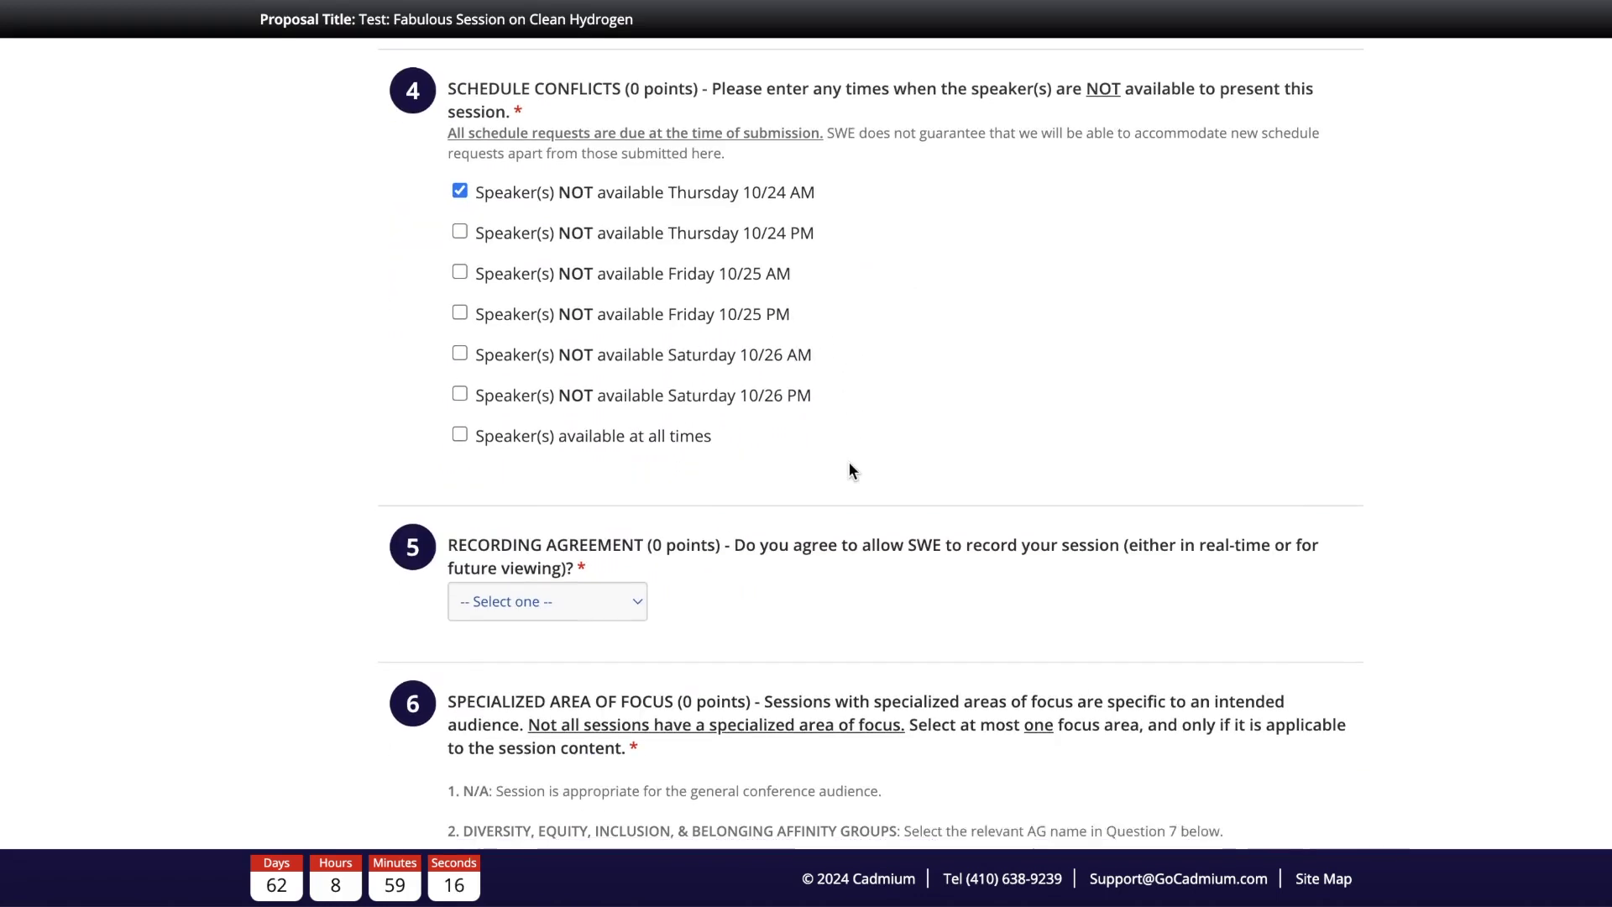
{"action": "left_click", "coordinate": [625, 601]}
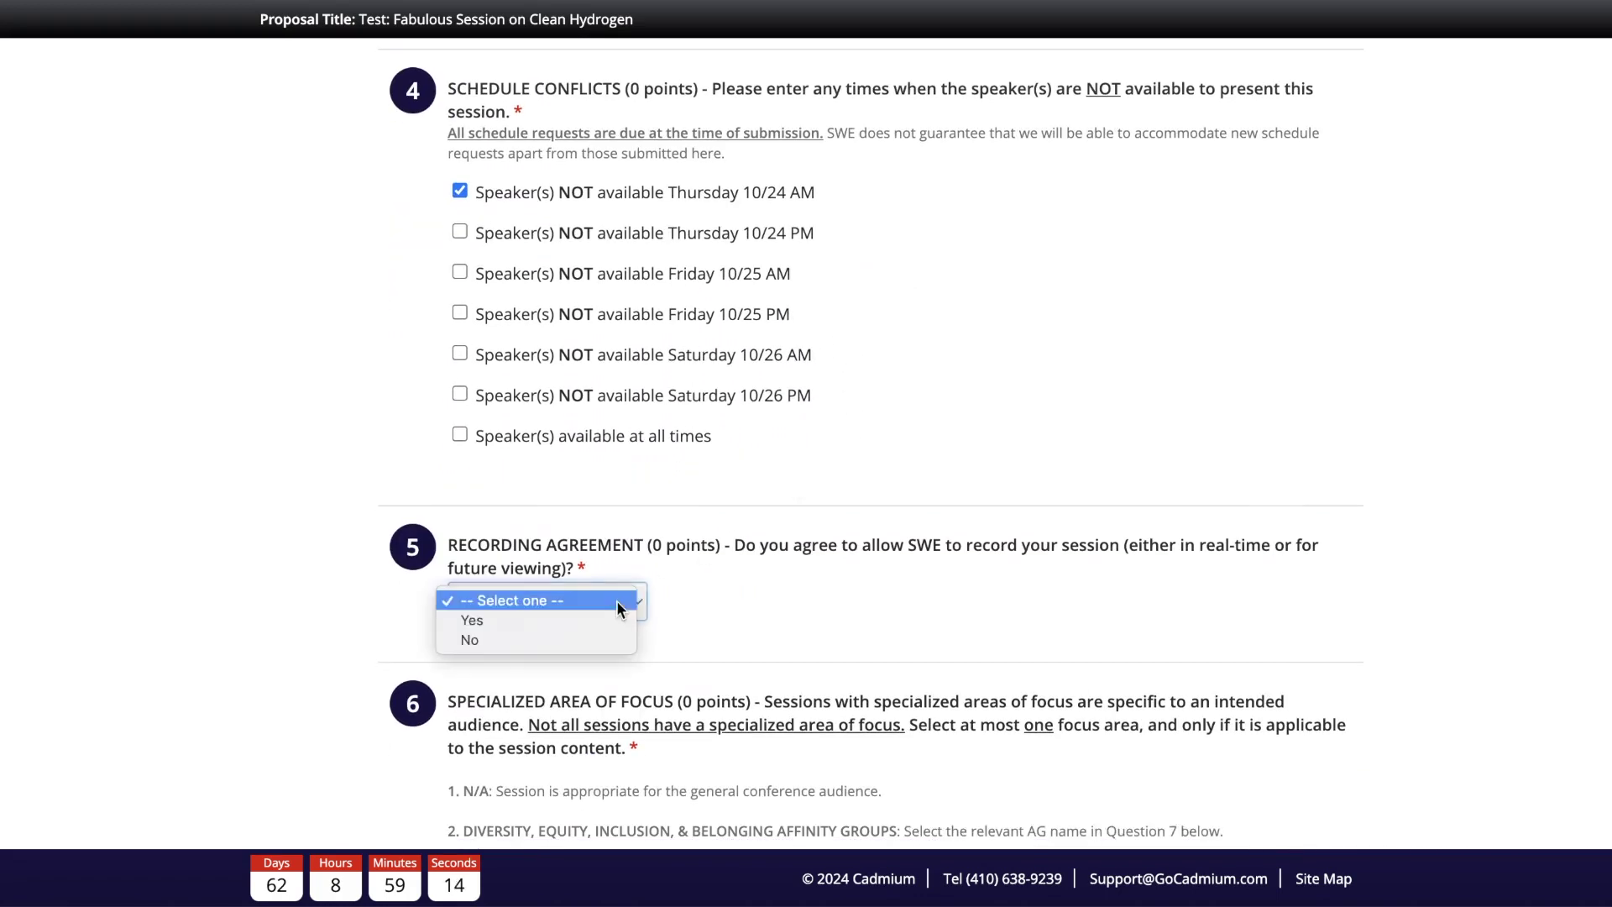
{"action": "left_click", "coordinate": [571, 622]}
{"action": "scroll", "coordinate": [789, 601], "scroll_direction": "down", "scroll_amount": 3}
{"action": "scroll", "coordinate": [791, 608], "scroll_direction": "down", "scroll_amount": 3}
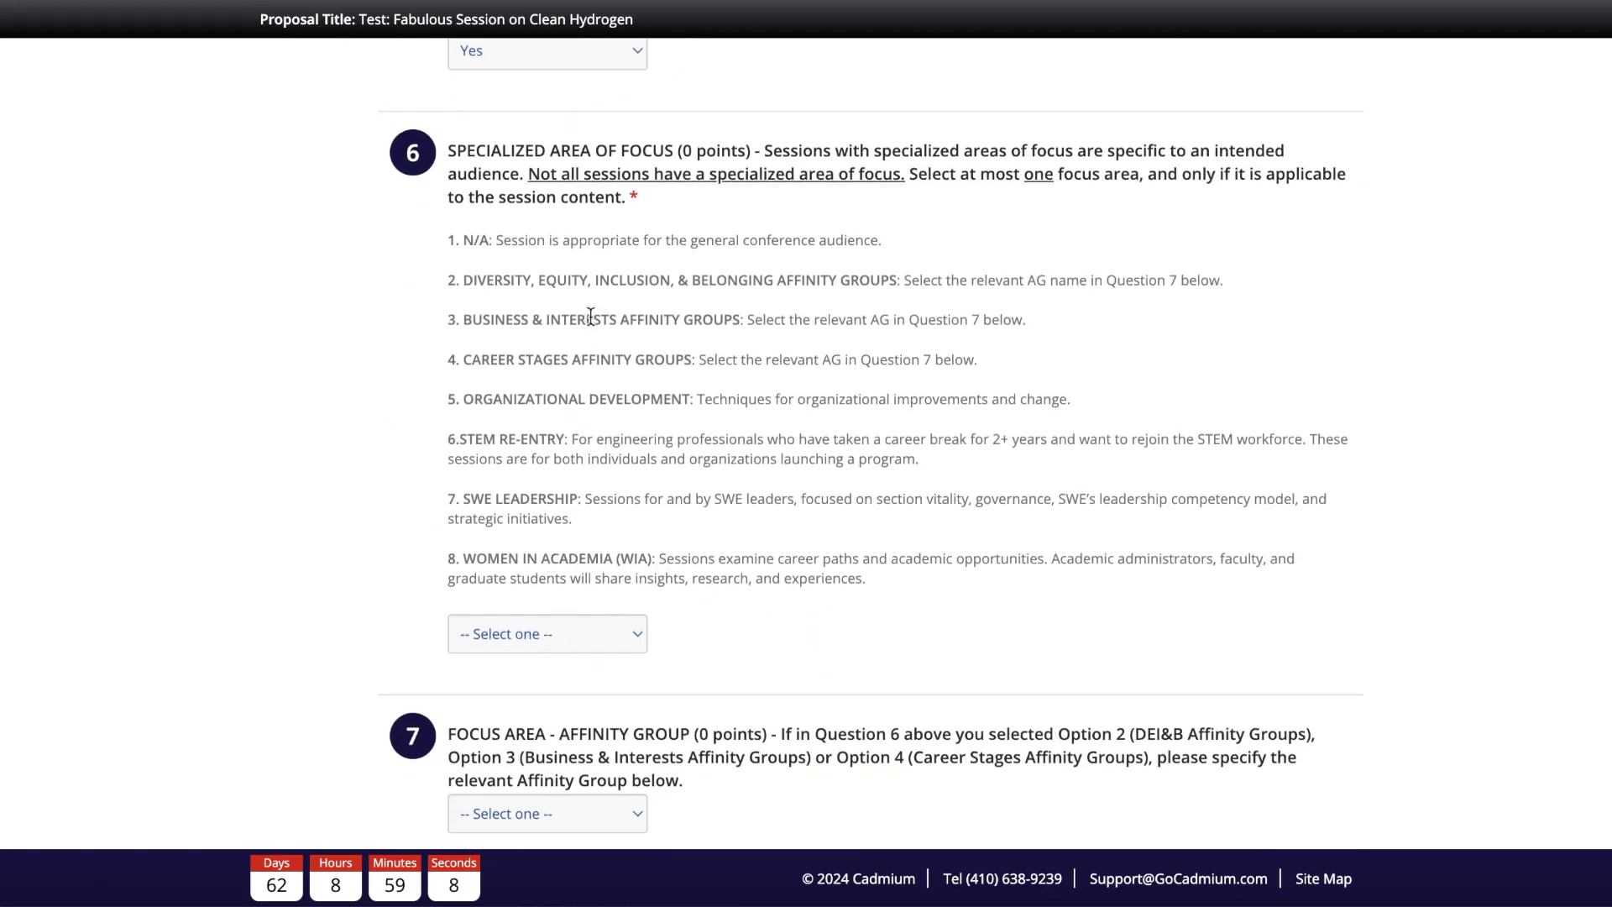
Step: Choose Career Stages Affinity Groups as focus area and Early Career Professionals as affinity group
{"action": "left_click", "coordinate": [537, 633]}
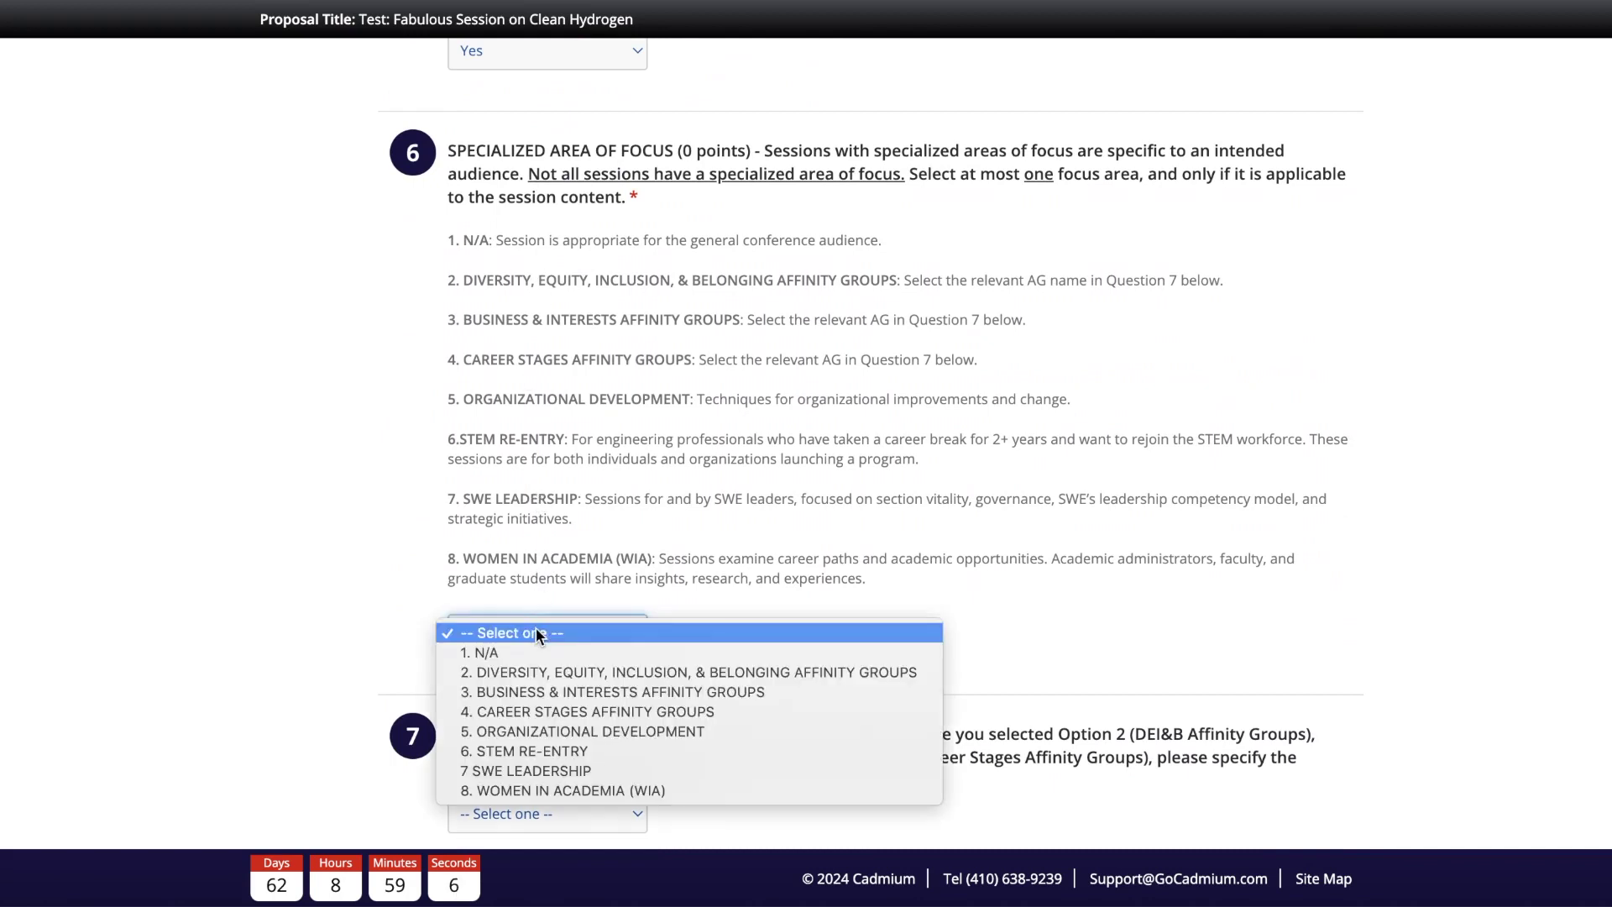
{"action": "left_click", "coordinate": [532, 712]}
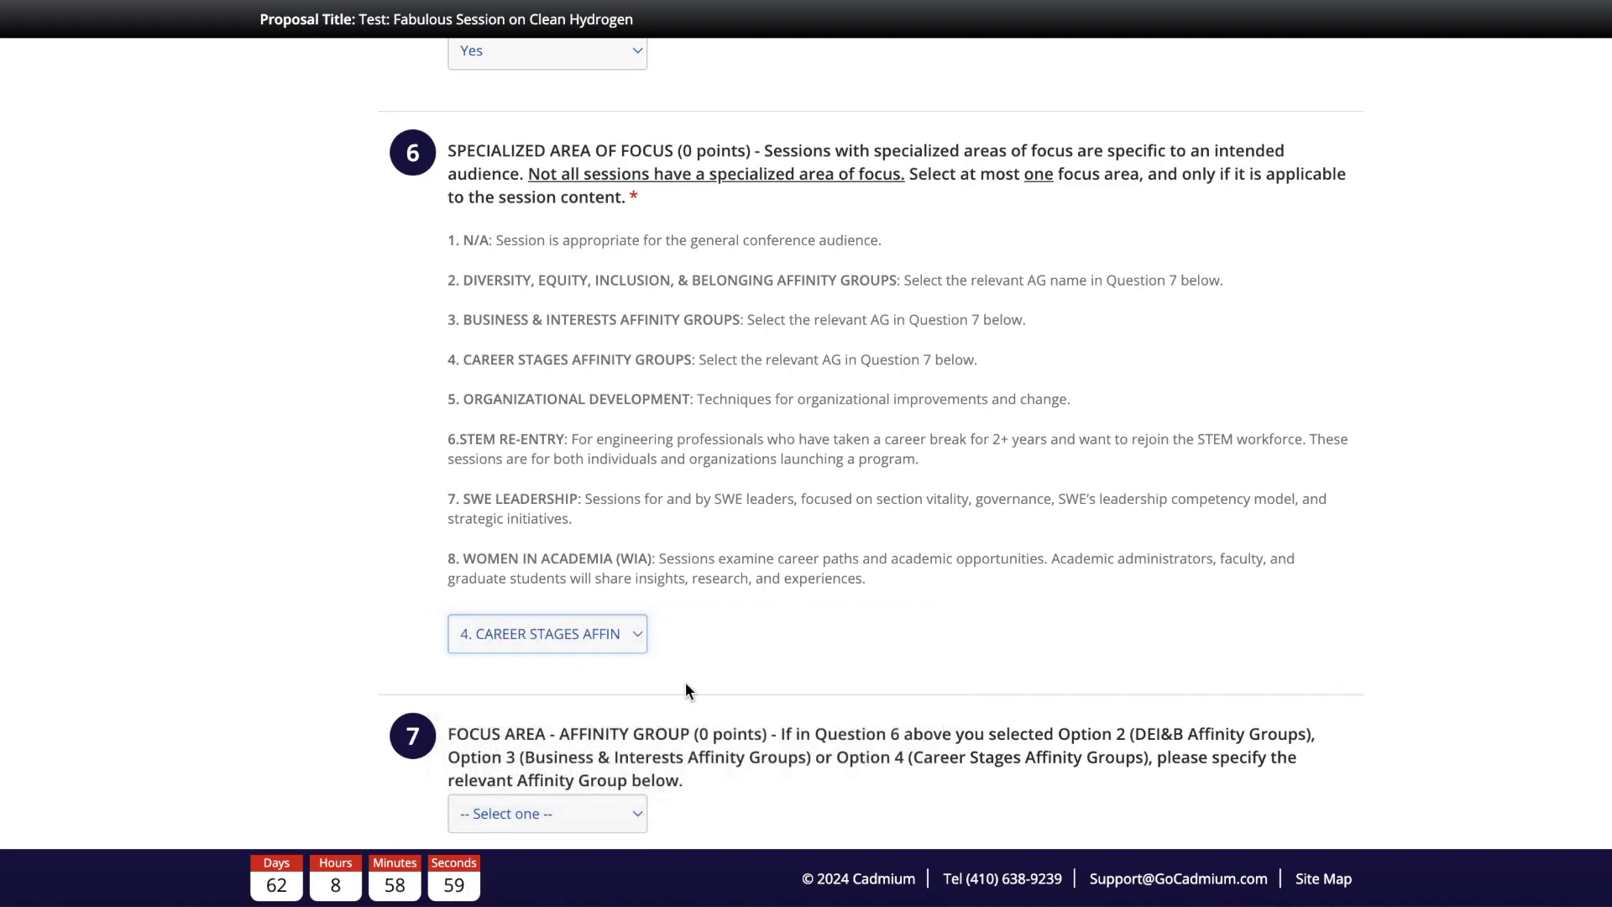
{"action": "scroll", "coordinate": [685, 682], "scroll_direction": "down", "scroll_amount": 3}
{"action": "left_click", "coordinate": [561, 611]}
{"action": "scroll", "coordinate": [627, 747], "scroll_direction": "down", "scroll_amount": 3}
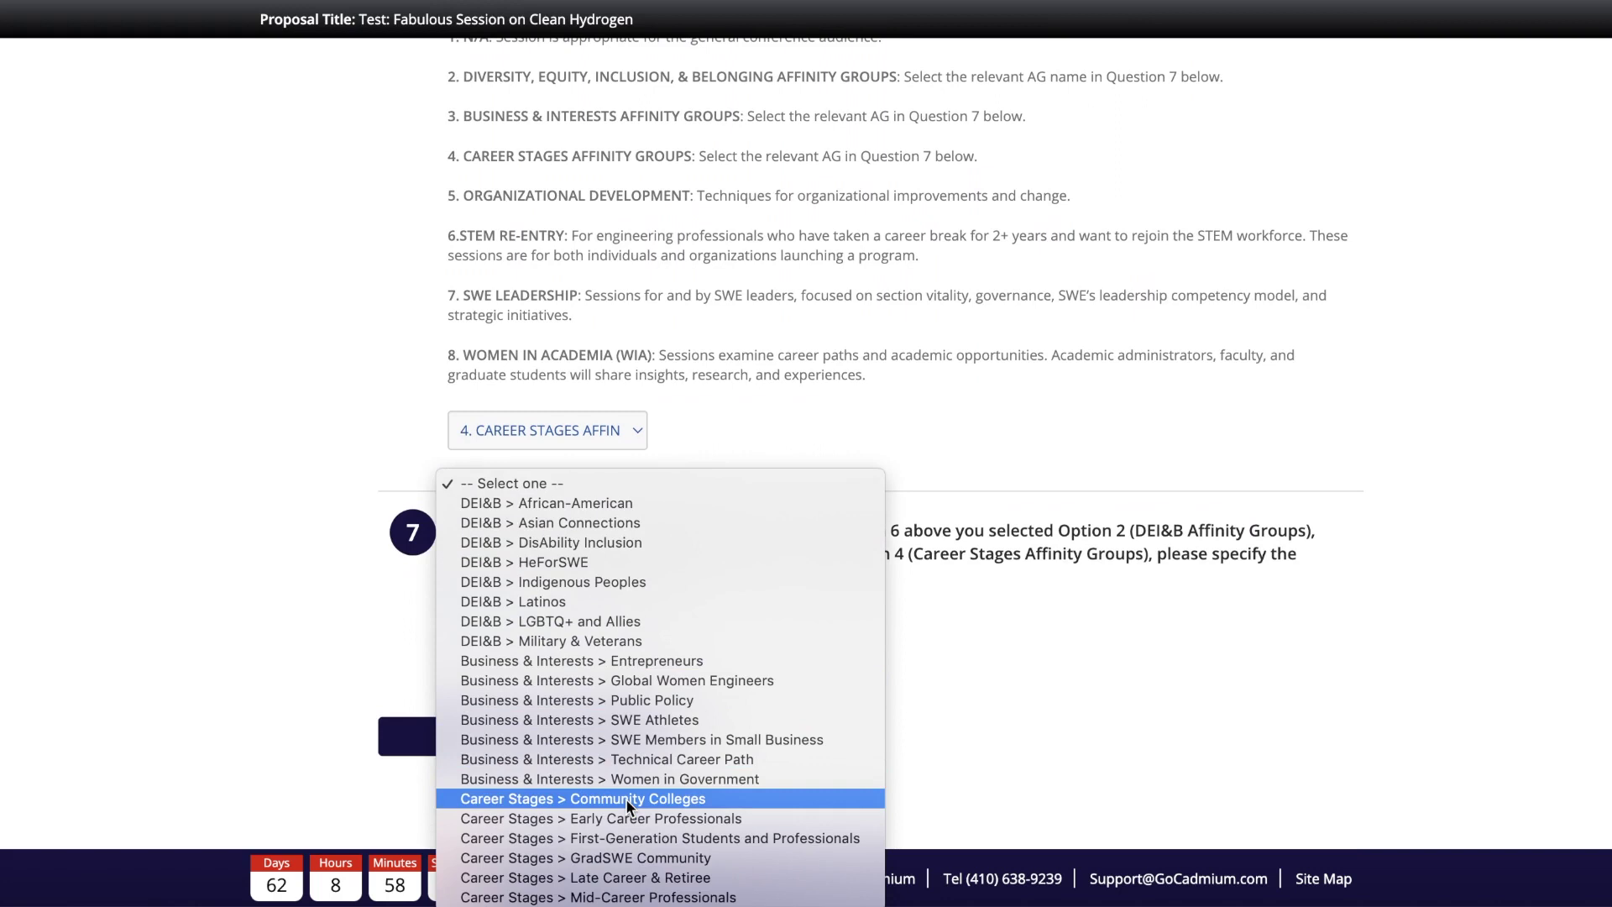
{"action": "left_click", "coordinate": [635, 820]}
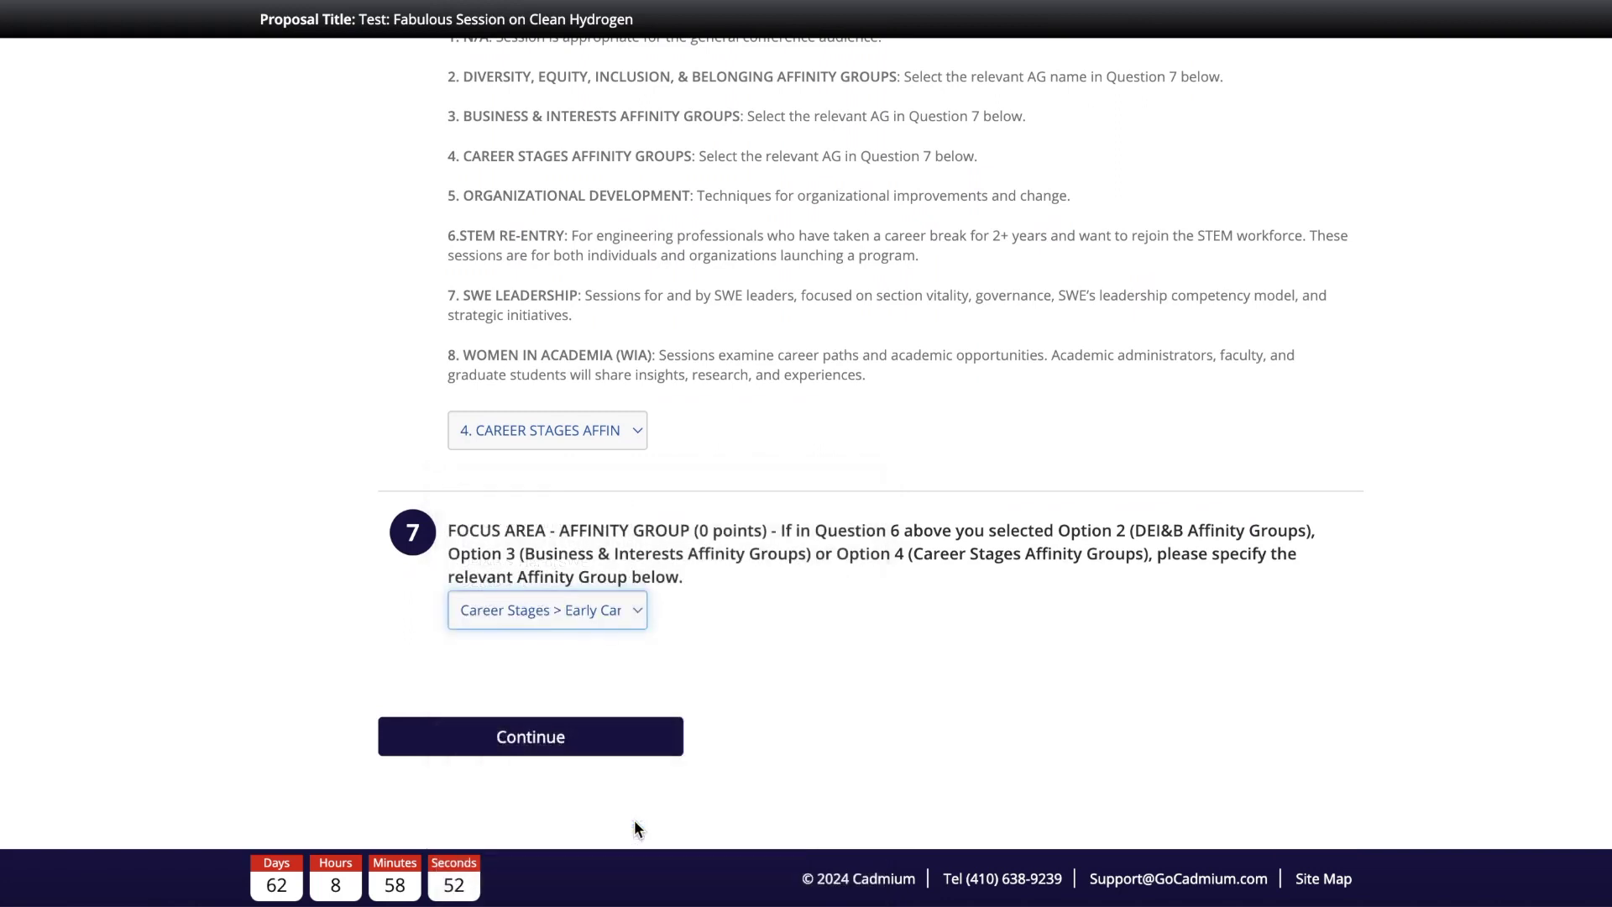
{"action": "left_click", "coordinate": [717, 660]}
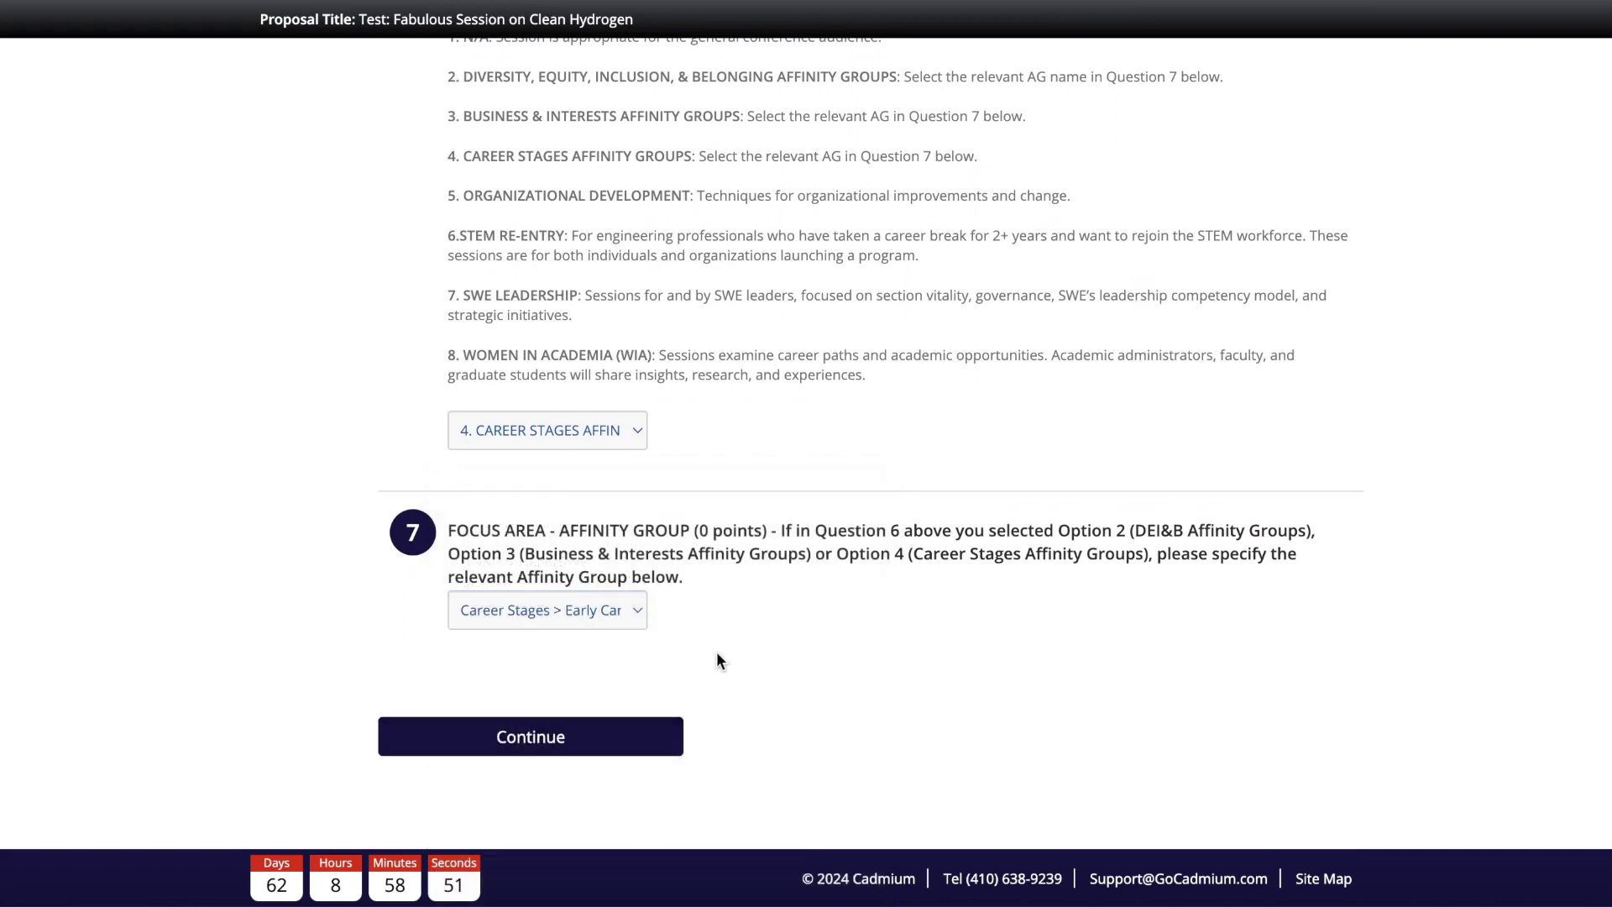
Step: Save the session specifications and move on to the Session Description task
{"action": "left_click", "coordinate": [552, 739]}
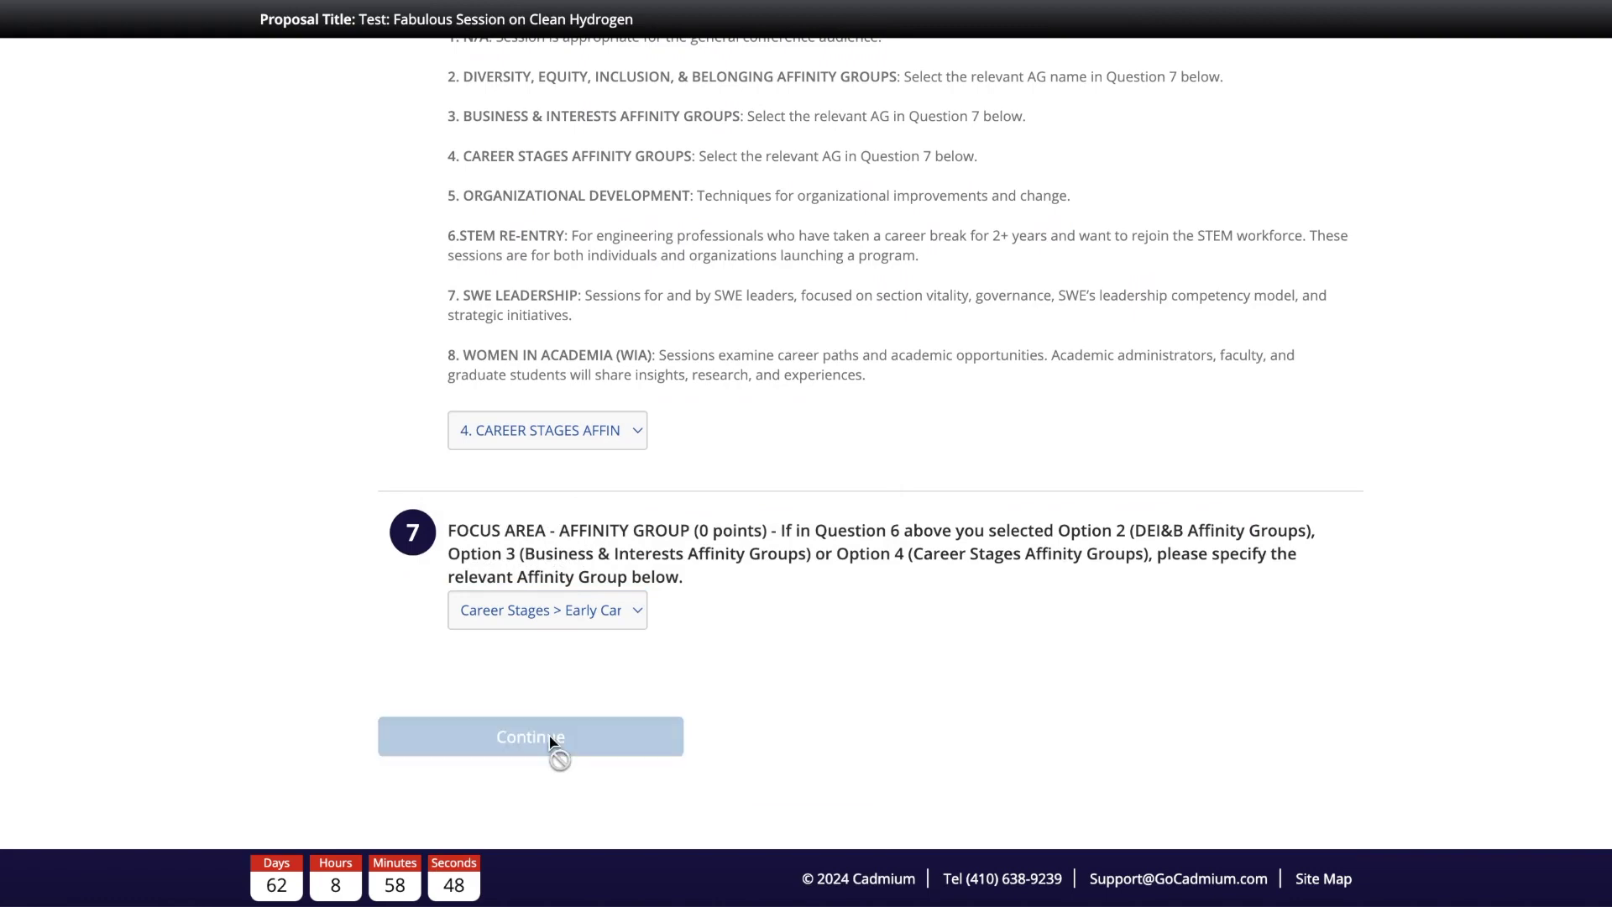
{"action": "scroll", "coordinate": [551, 744], "scroll_direction": "down", "scroll_amount": 4}
{"action": "scroll", "coordinate": [549, 740], "scroll_direction": "down", "scroll_amount": 2}
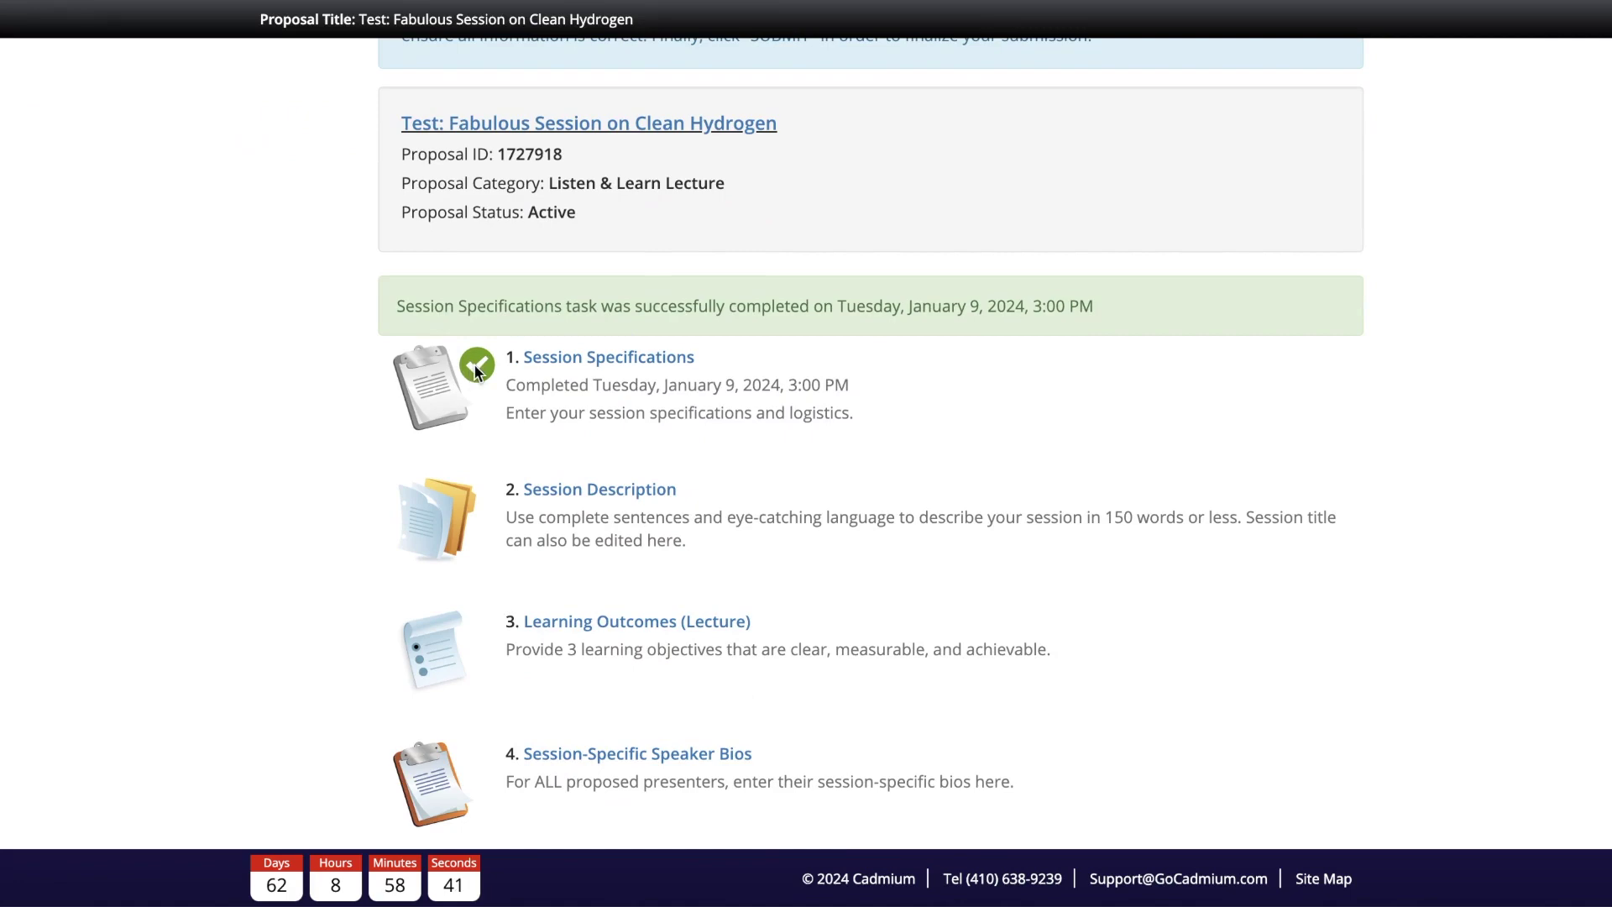
{"action": "left_click", "coordinate": [551, 496]}
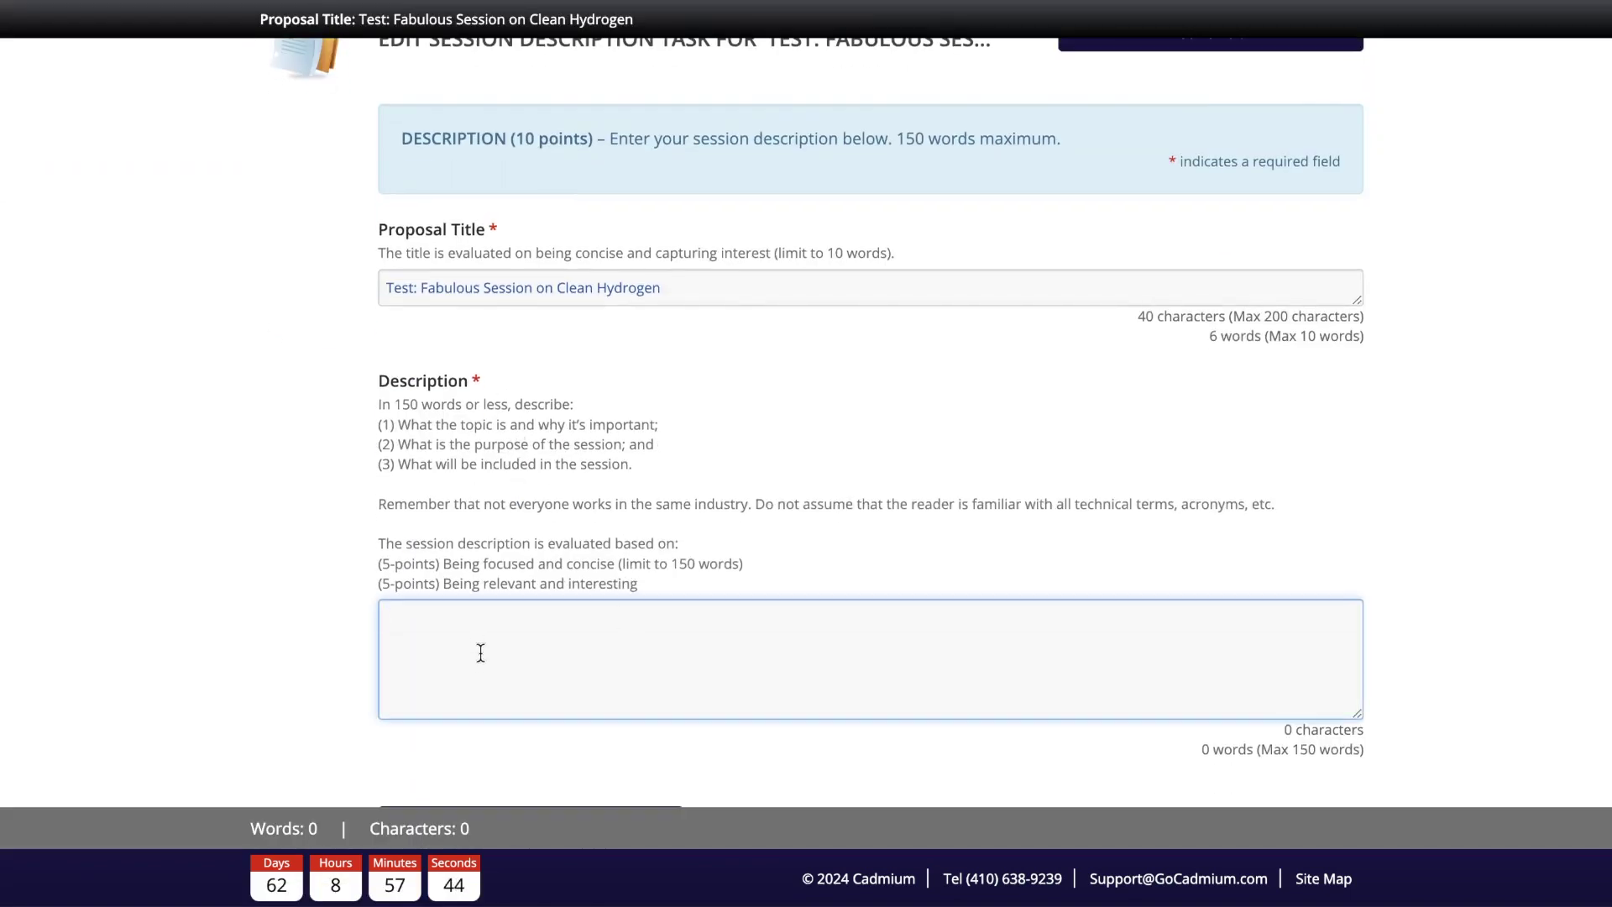
Step: Paste the 39-word clean hydrogen paragraph into the Description box and save it
{"action": "type", "text": "Have you ever wondered about the benefits and challenges of clean hydrogen? Join this session to learn more! This session will cover a variety of clean hydrogen-related projects, including management, implementation, and tailoring to a variety of regional contexts."}
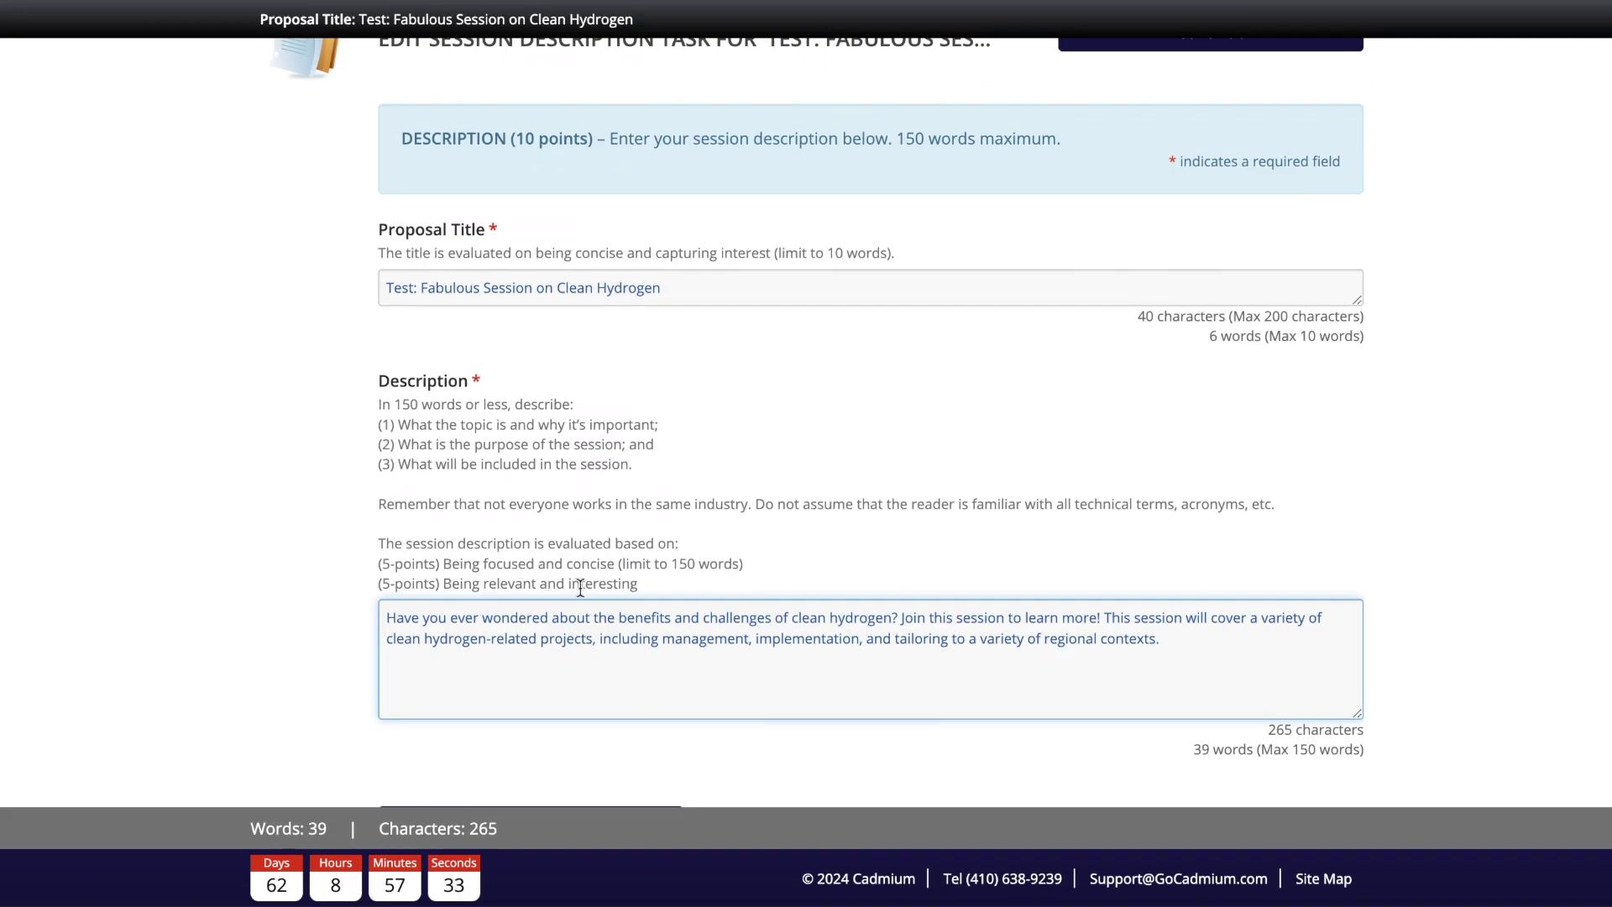
{"action": "scroll", "coordinate": [948, 496], "scroll_direction": "down", "scroll_amount": 1}
{"action": "scroll", "coordinate": [948, 496], "scroll_direction": "down", "scroll_amount": 3}
{"action": "left_click", "coordinate": [514, 704]}
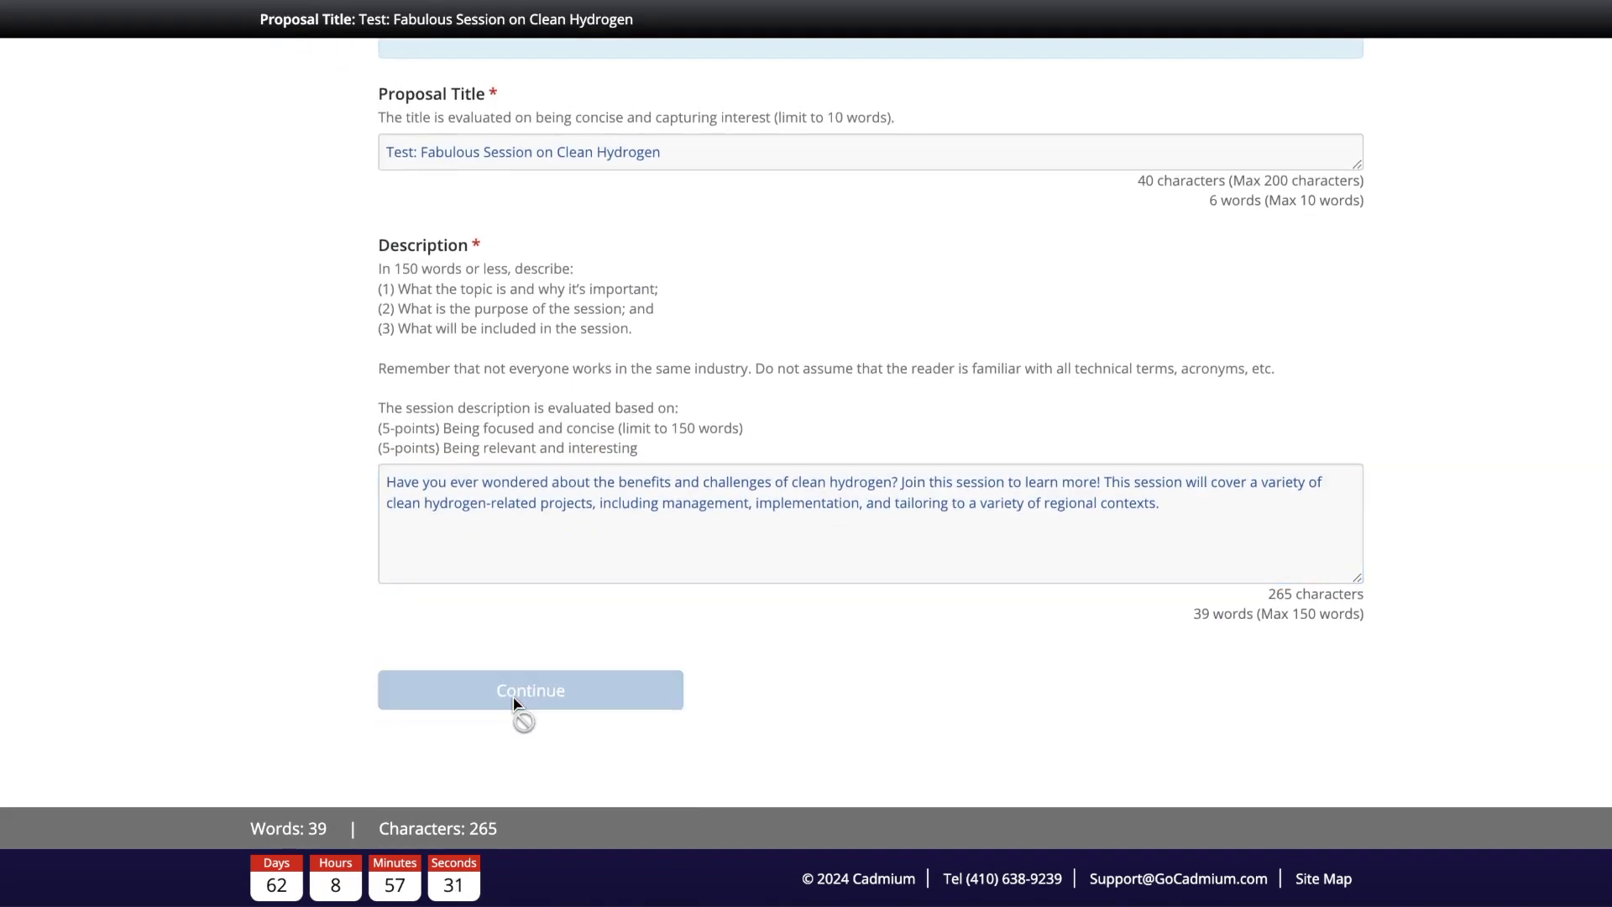
{"action": "scroll", "coordinate": [521, 718], "scroll_direction": "down", "scroll_amount": 8}
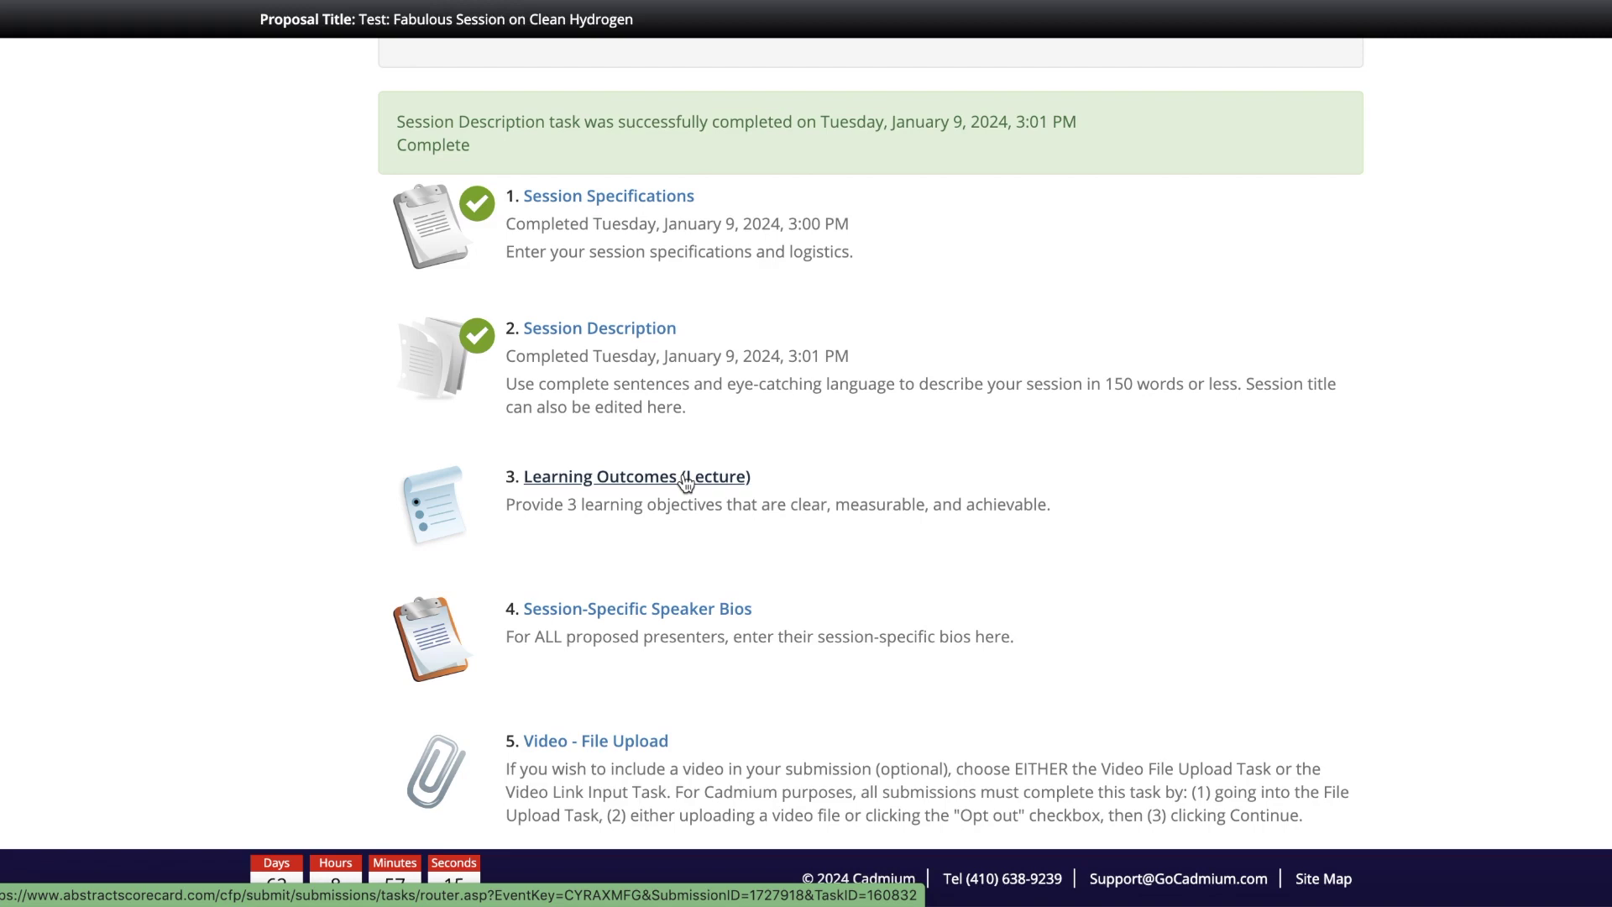
Step: Edit the proposal so its category becomes Snap Session instead of Listen & Learn Lecture
{"action": "scroll", "coordinate": [685, 483], "scroll_direction": "up", "scroll_amount": 2}
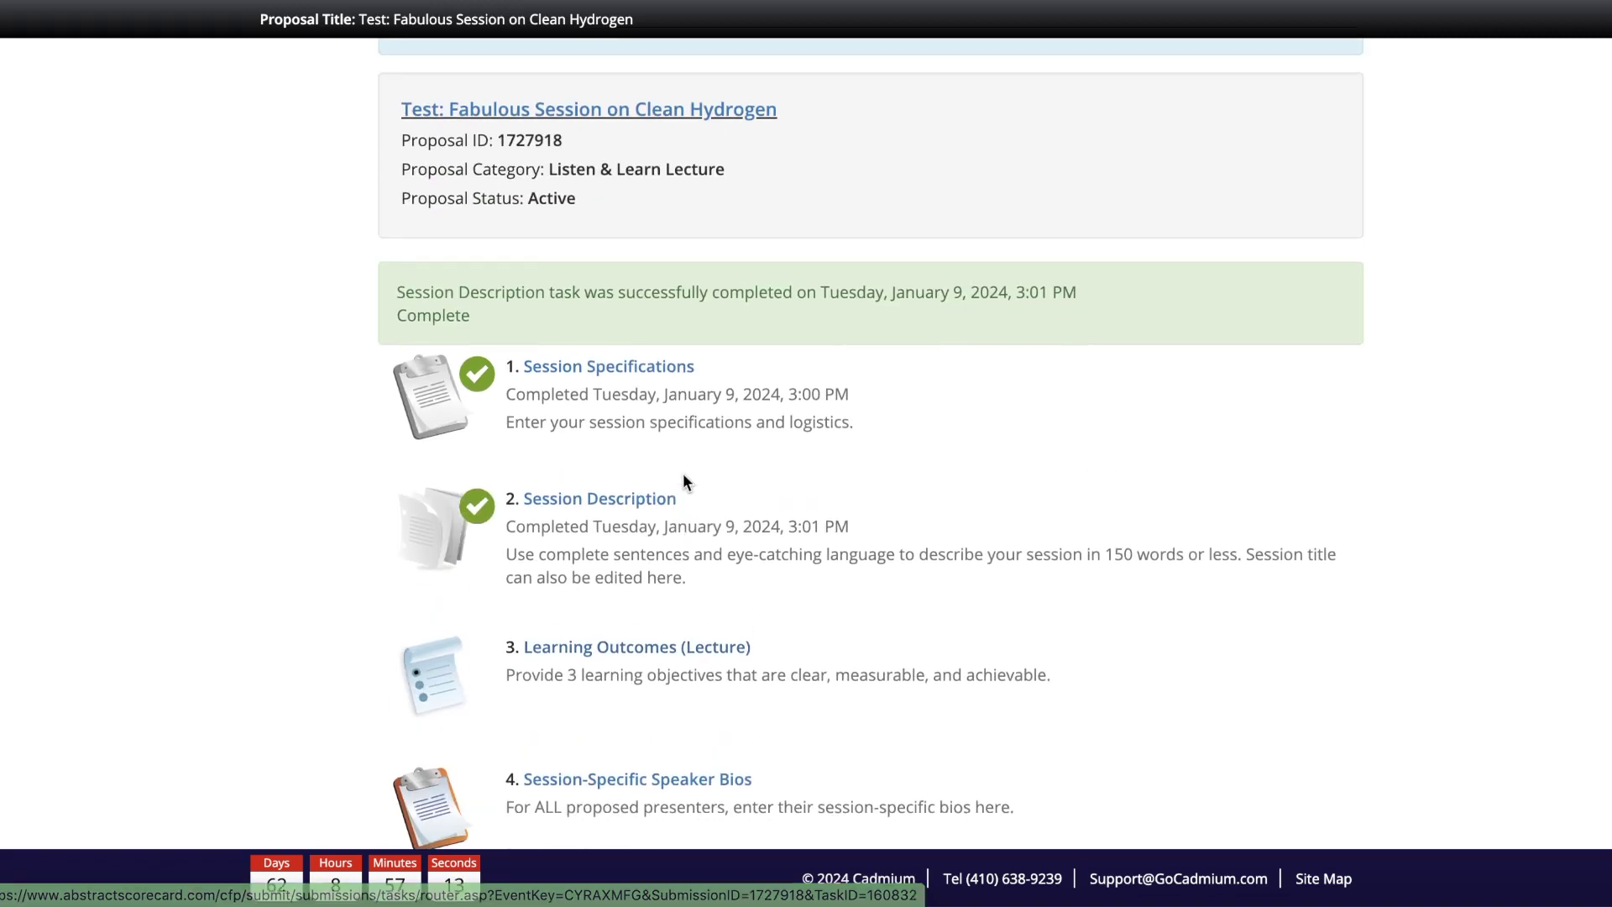
{"action": "scroll", "coordinate": [666, 323], "scroll_direction": "up", "scroll_amount": 5}
{"action": "scroll", "coordinate": [665, 323], "scroll_direction": "up", "scroll_amount": 1}
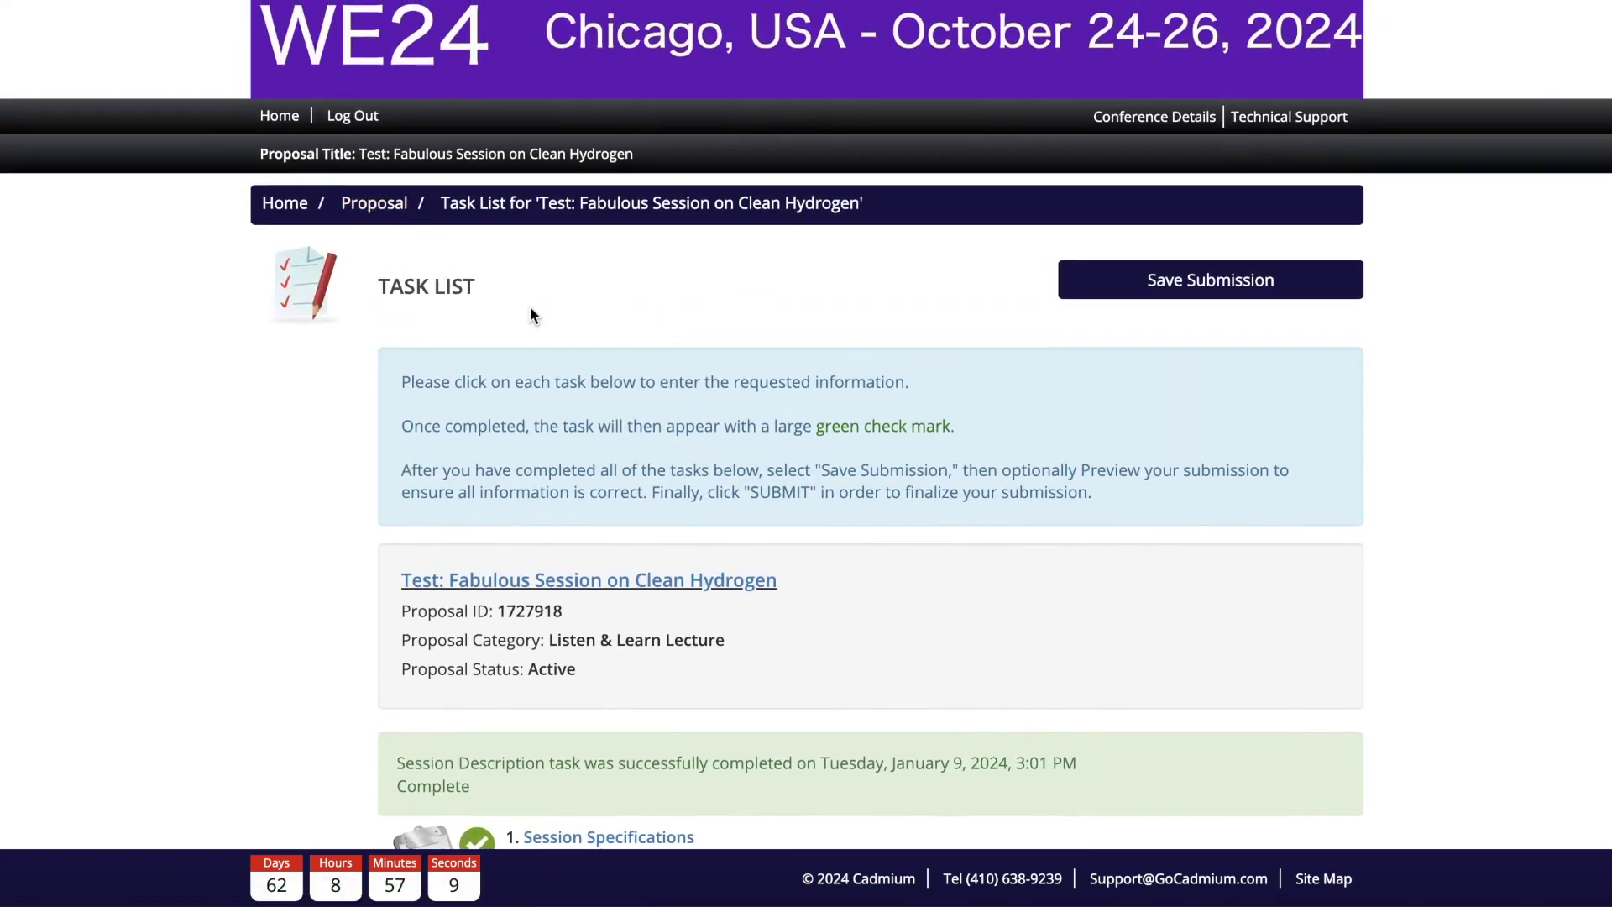
{"action": "left_click", "coordinate": [374, 217]}
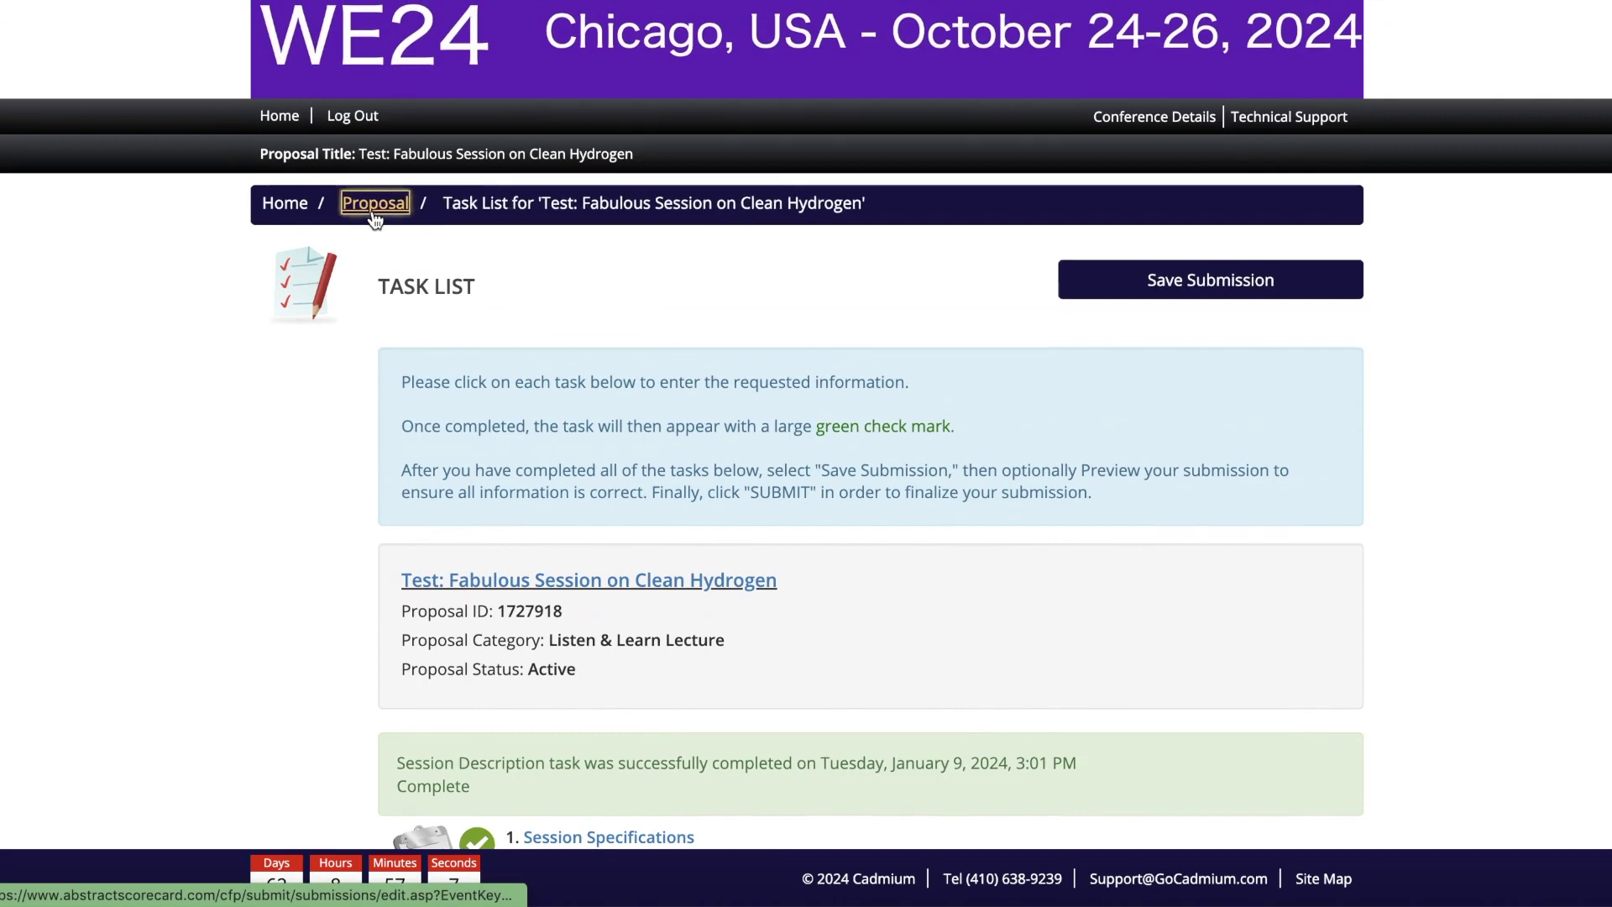
{"action": "scroll", "coordinate": [827, 548], "scroll_direction": "down", "scroll_amount": 2}
{"action": "left_click", "coordinate": [500, 598]}
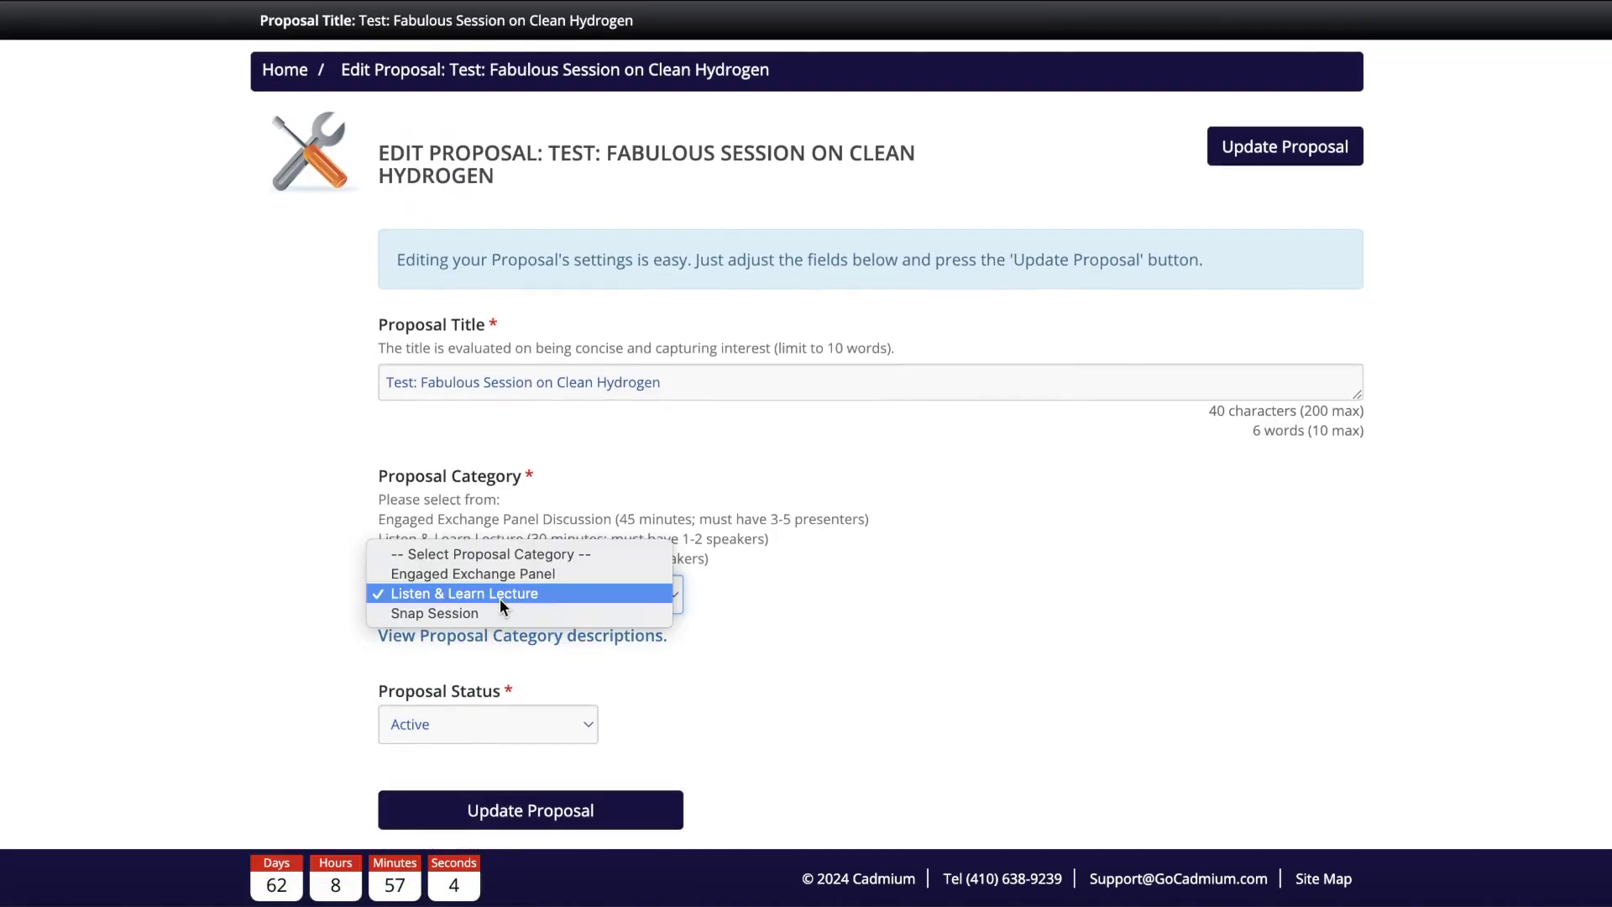
{"action": "left_click", "coordinate": [451, 614]}
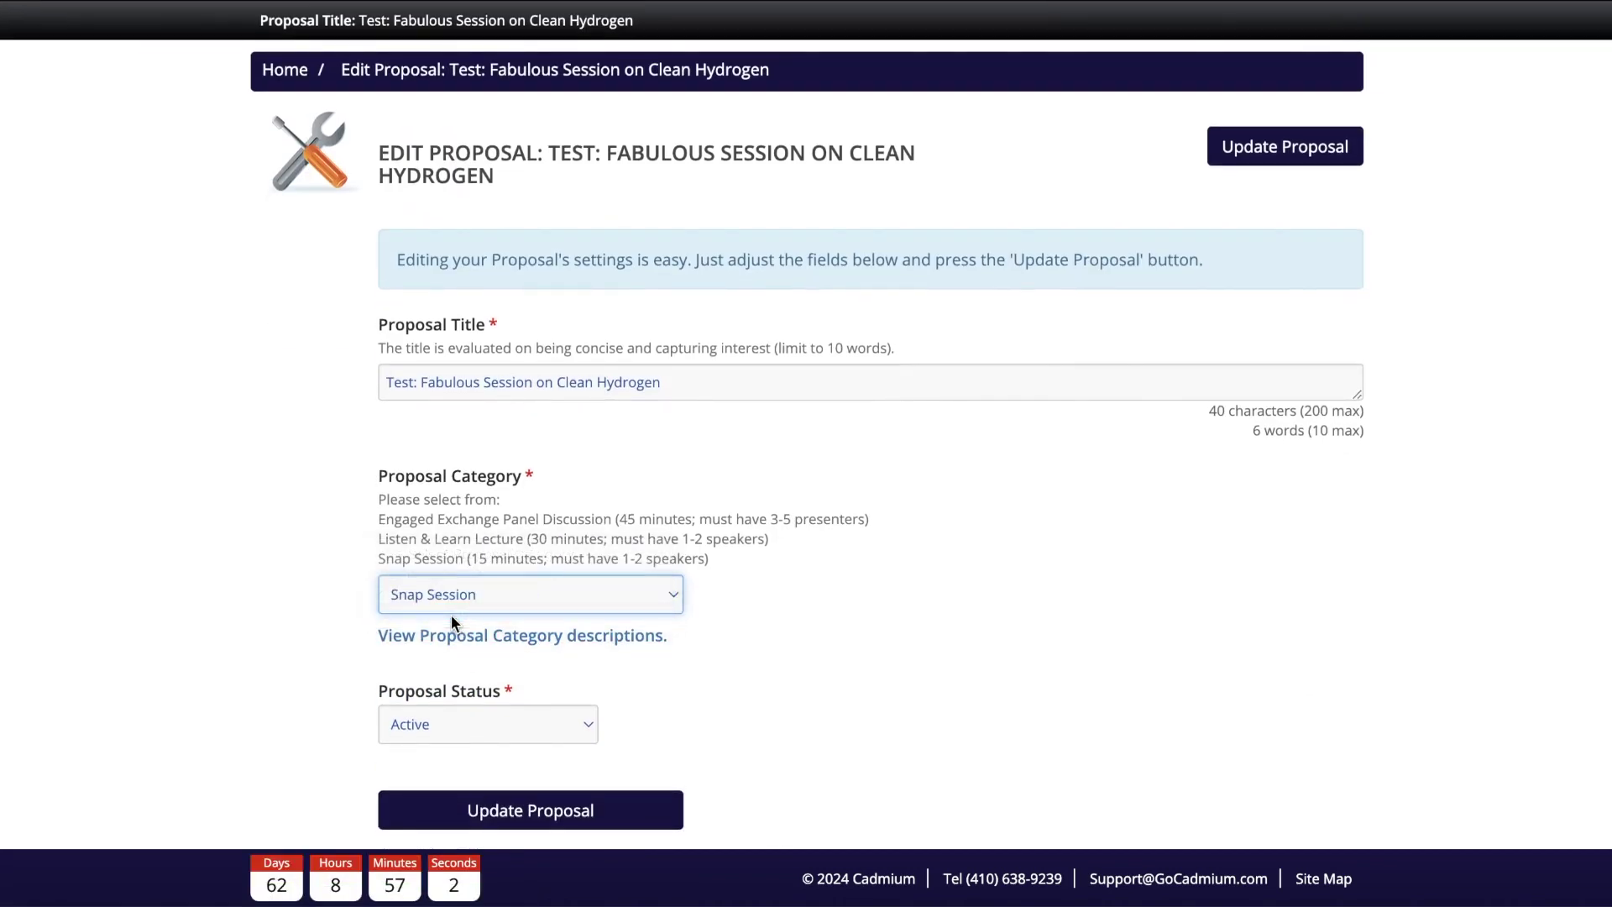
{"action": "left_click", "coordinate": [456, 819]}
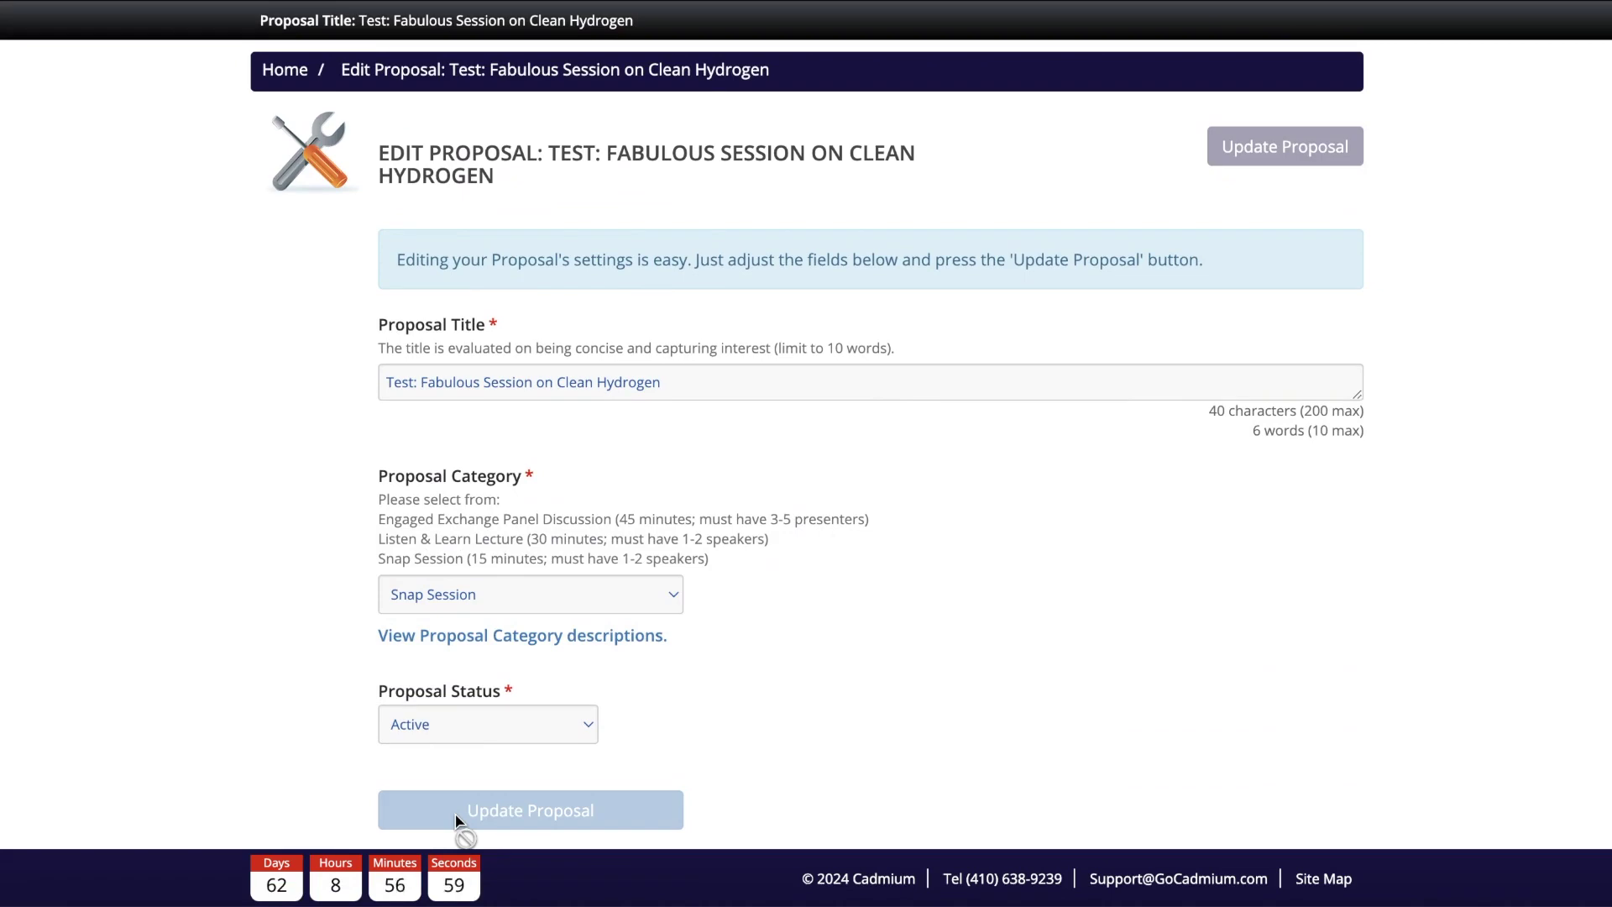
{"action": "scroll", "coordinate": [697, 573], "scroll_direction": "down", "scroll_amount": 5}
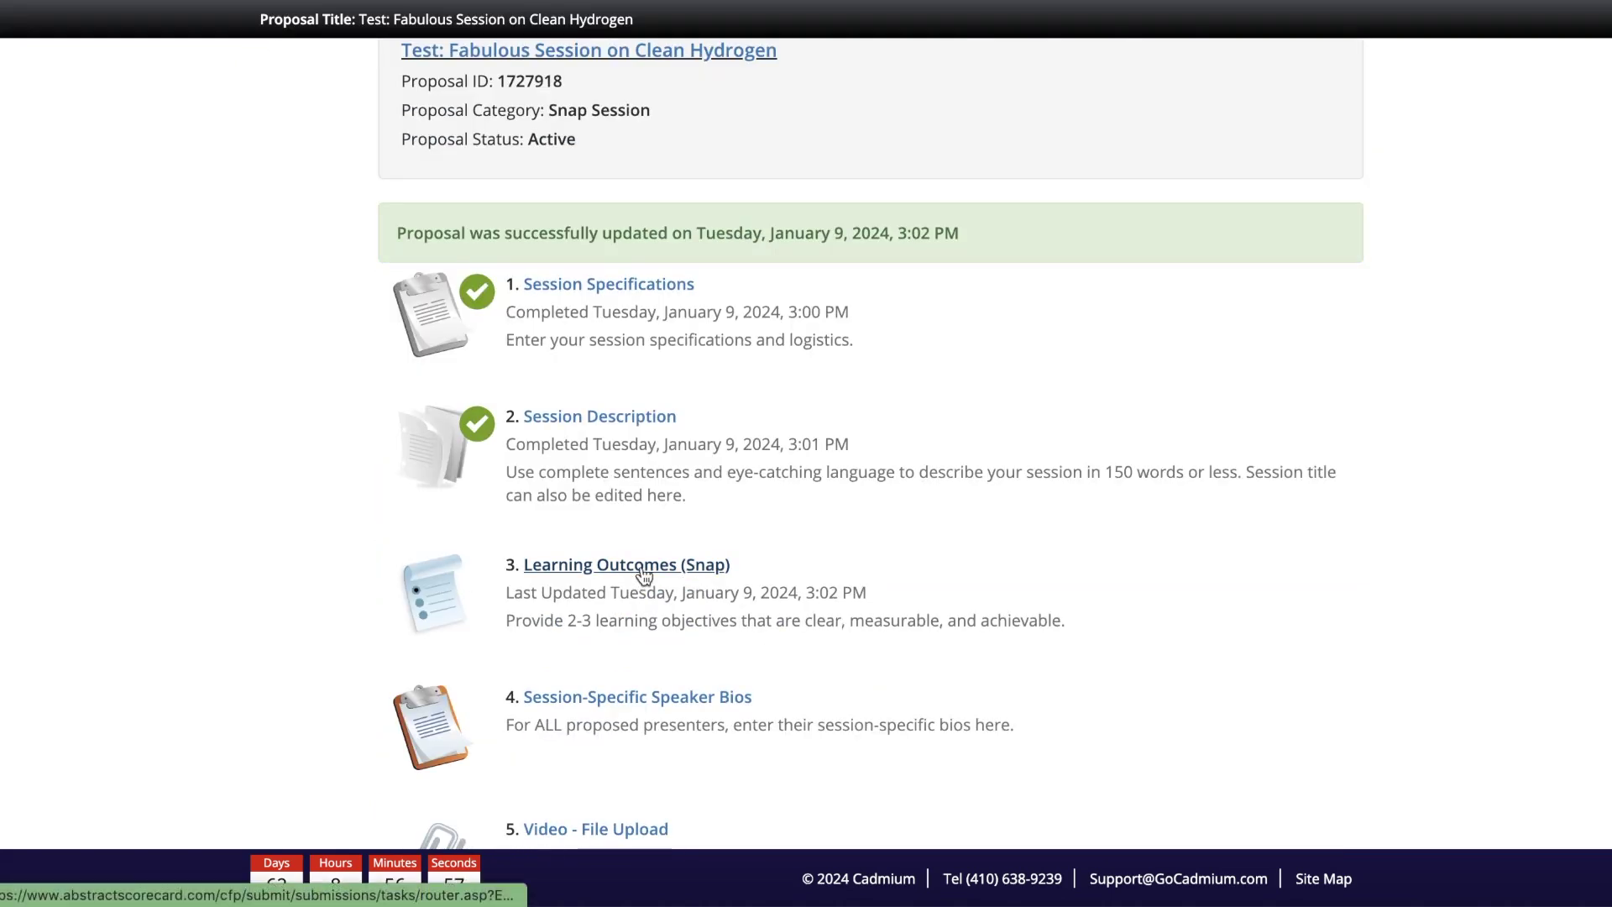
Step: Paste clean hydrogen objectives into Learning Objective 1 and 2 and save the Learning Outcomes (Snap) task
{"action": "left_click", "coordinate": [635, 578]}
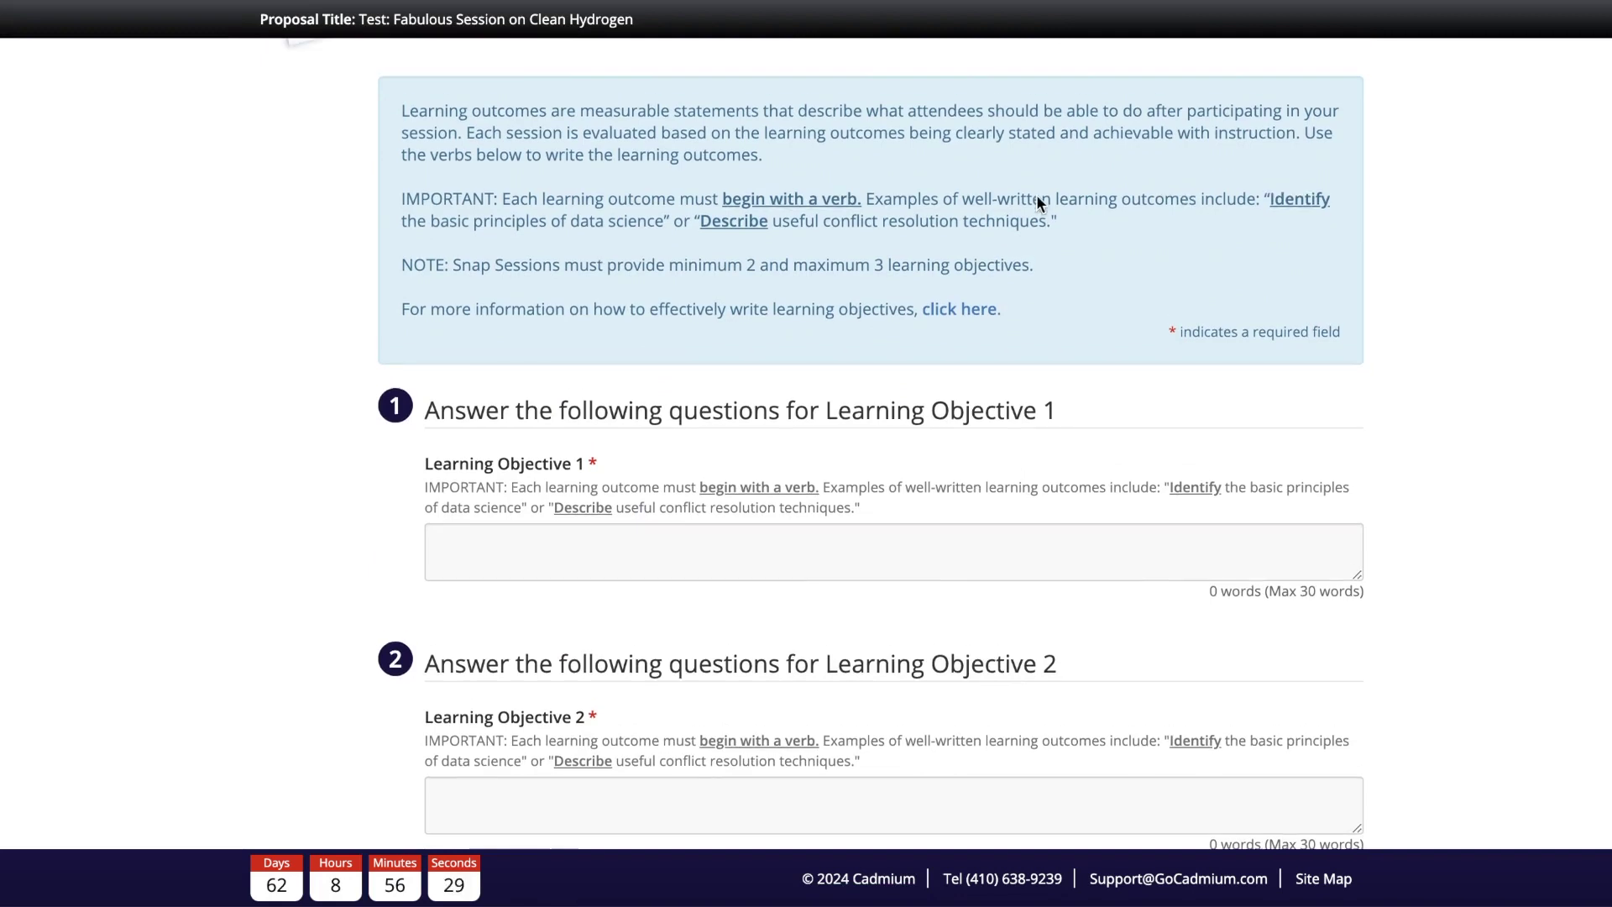
{"action": "scroll", "coordinate": [1038, 200], "scroll_direction": "up", "scroll_amount": 2}
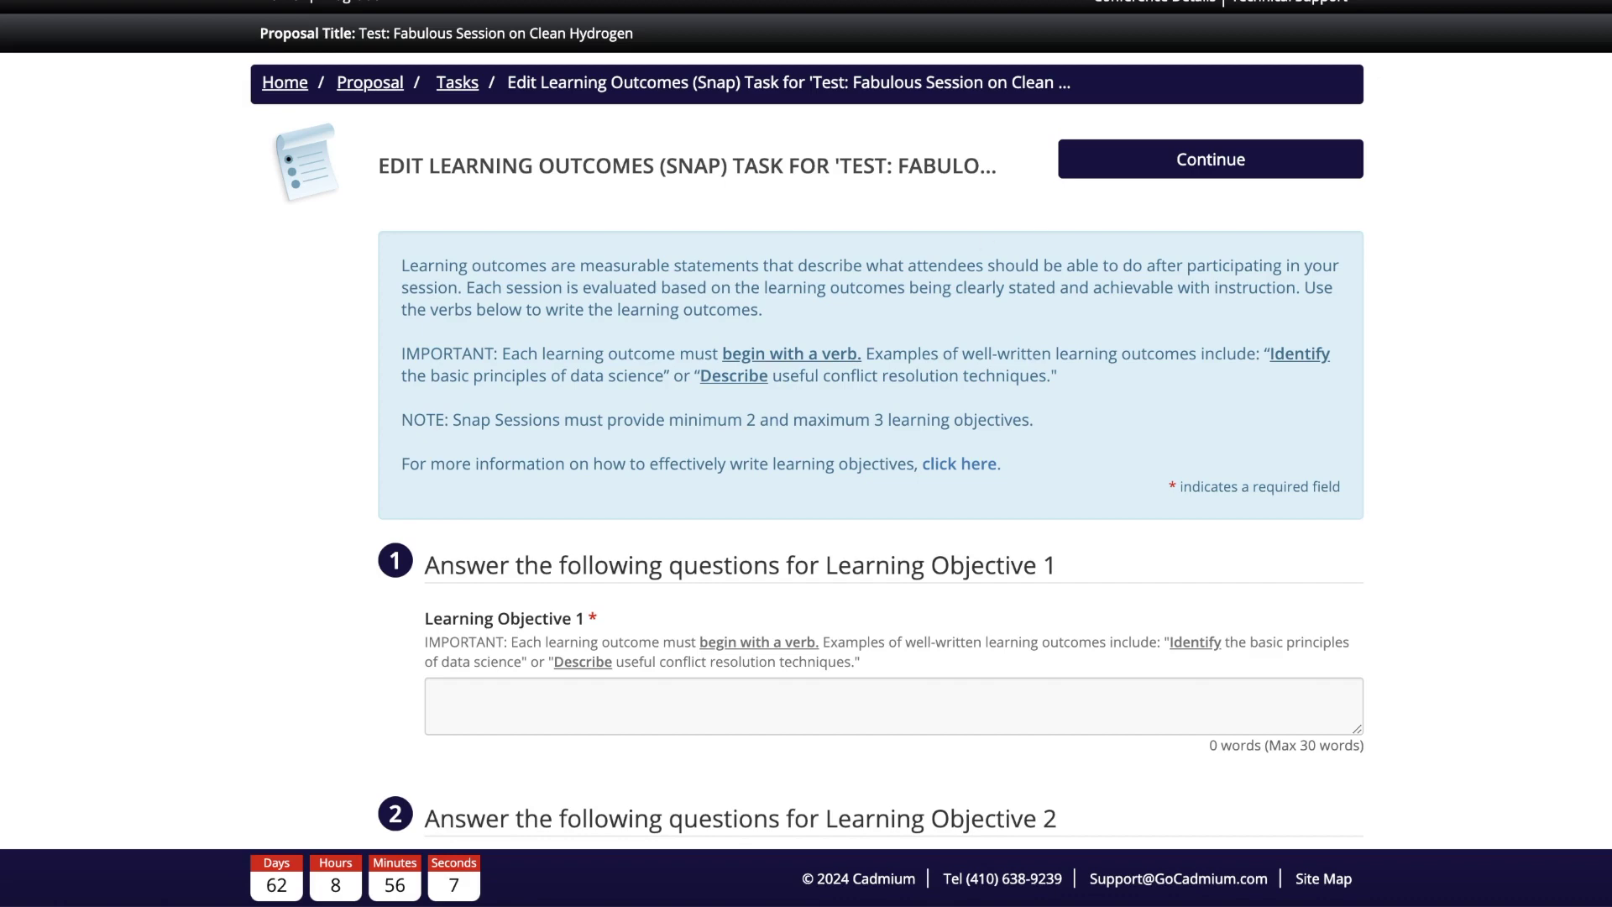
{"action": "left_click", "coordinate": [872, 720]}
{"action": "type", "text": "Discuss the benefits and challenges of clean hydrogen."}
{"action": "scroll", "coordinate": [869, 712], "scroll_direction": "down", "scroll_amount": 2}
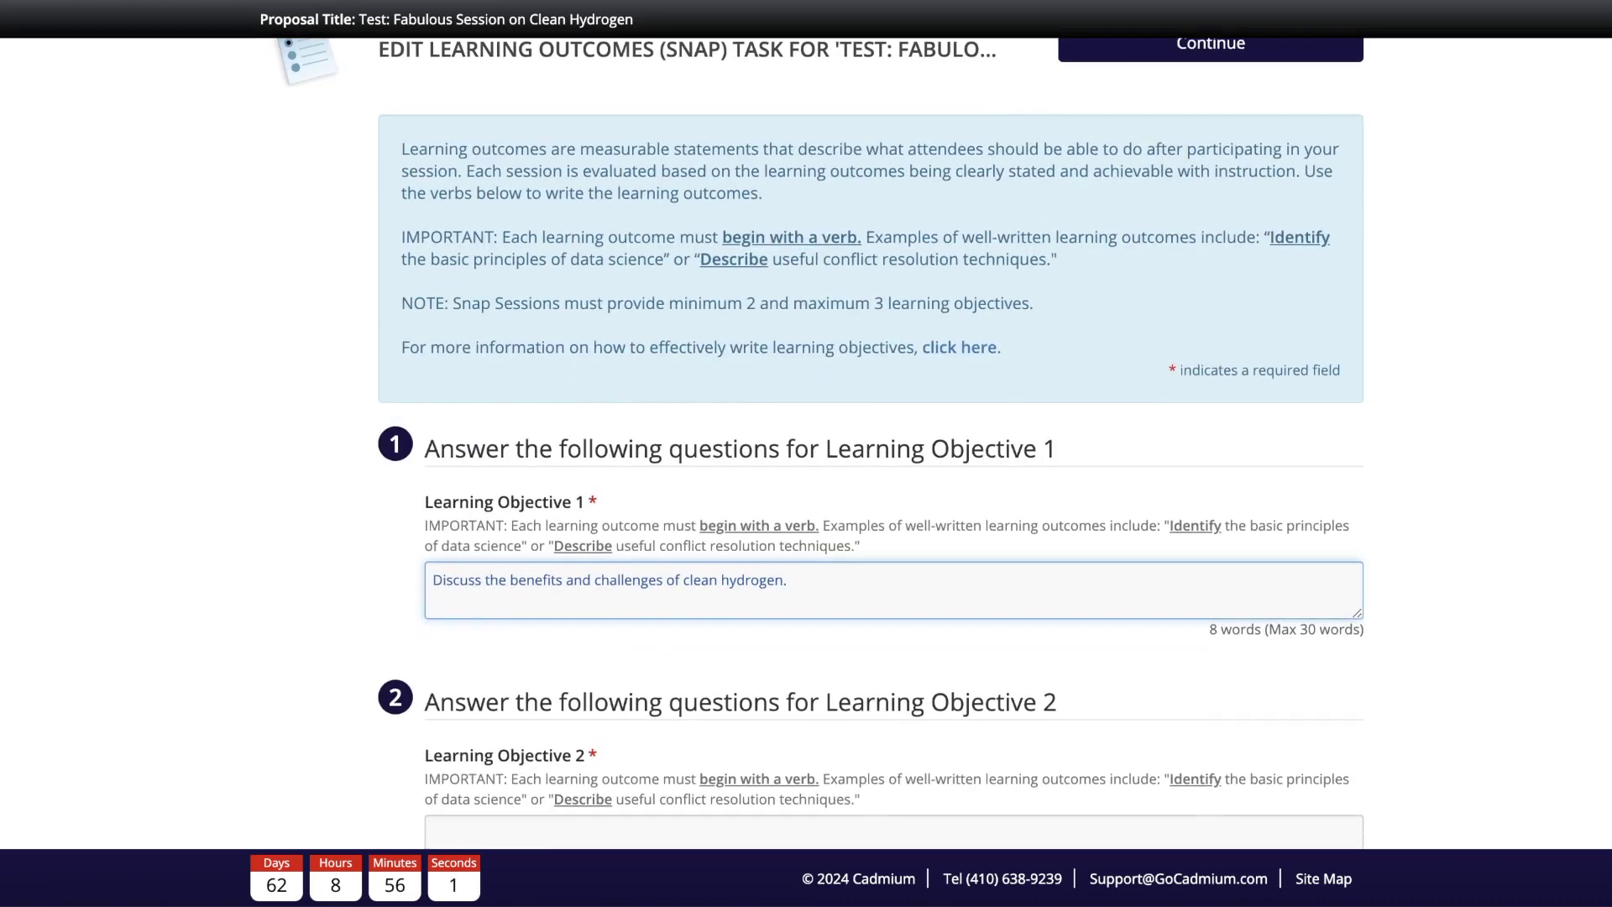
{"action": "scroll", "coordinate": [856, 688], "scroll_direction": "down", "scroll_amount": 2}
{"action": "left_click", "coordinate": [848, 666]}
{"action": "type", "text": "Describe various implementation contexts of clean hydrogen."}
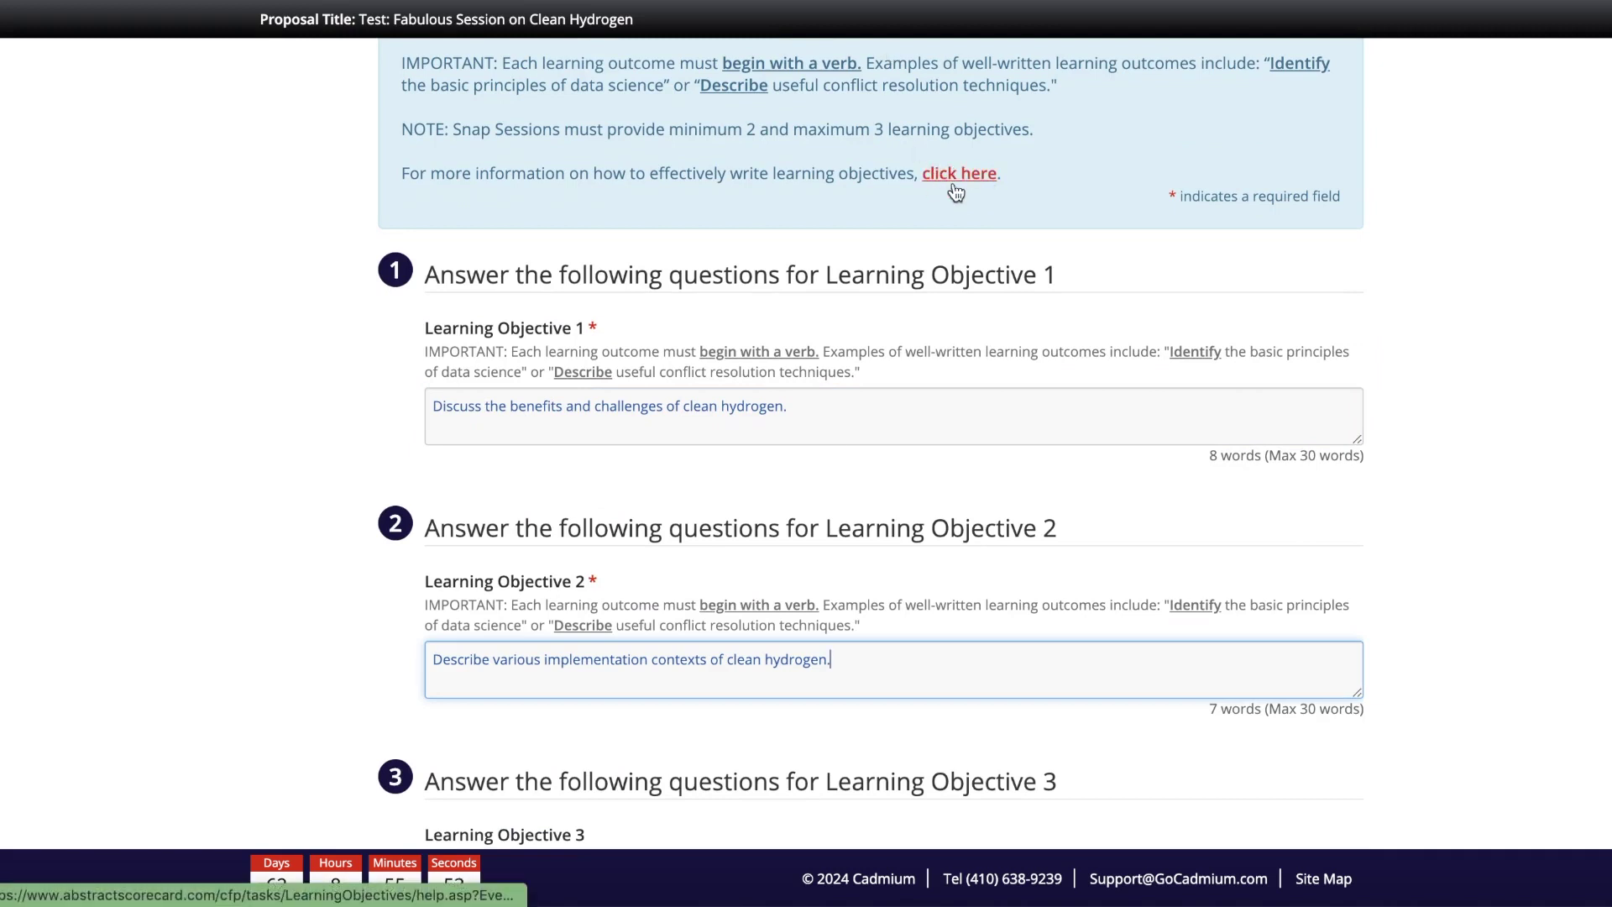
{"action": "scroll", "coordinate": [1291, 440], "scroll_direction": "down", "scroll_amount": 2}
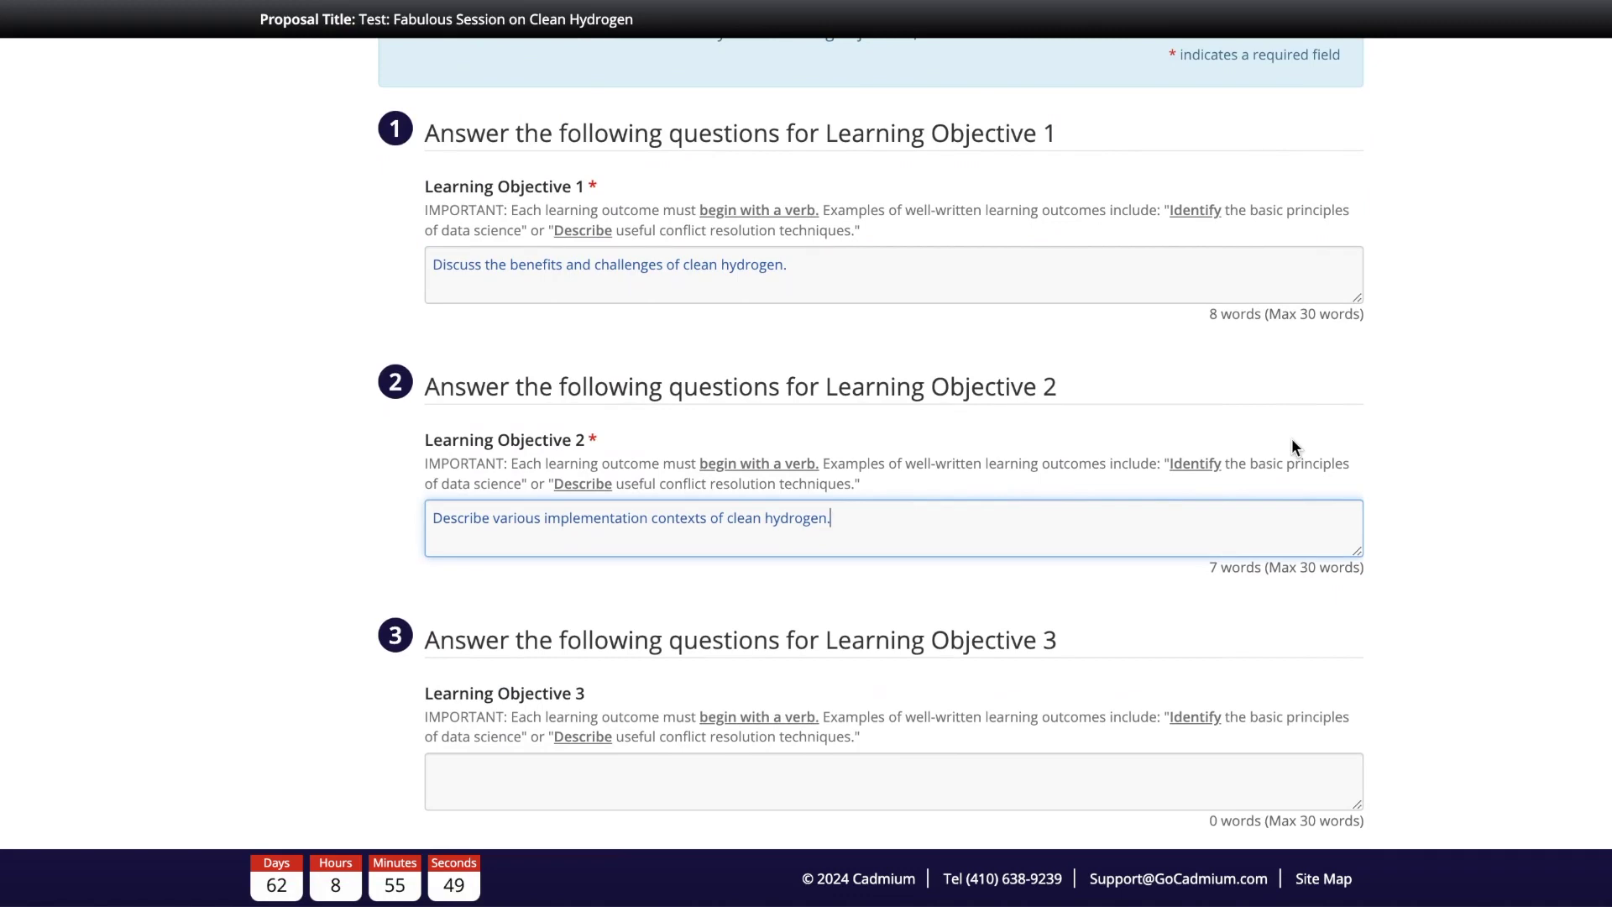
{"action": "scroll", "coordinate": [1291, 446], "scroll_direction": "down", "scroll_amount": 2}
{"action": "left_click", "coordinate": [535, 750]}
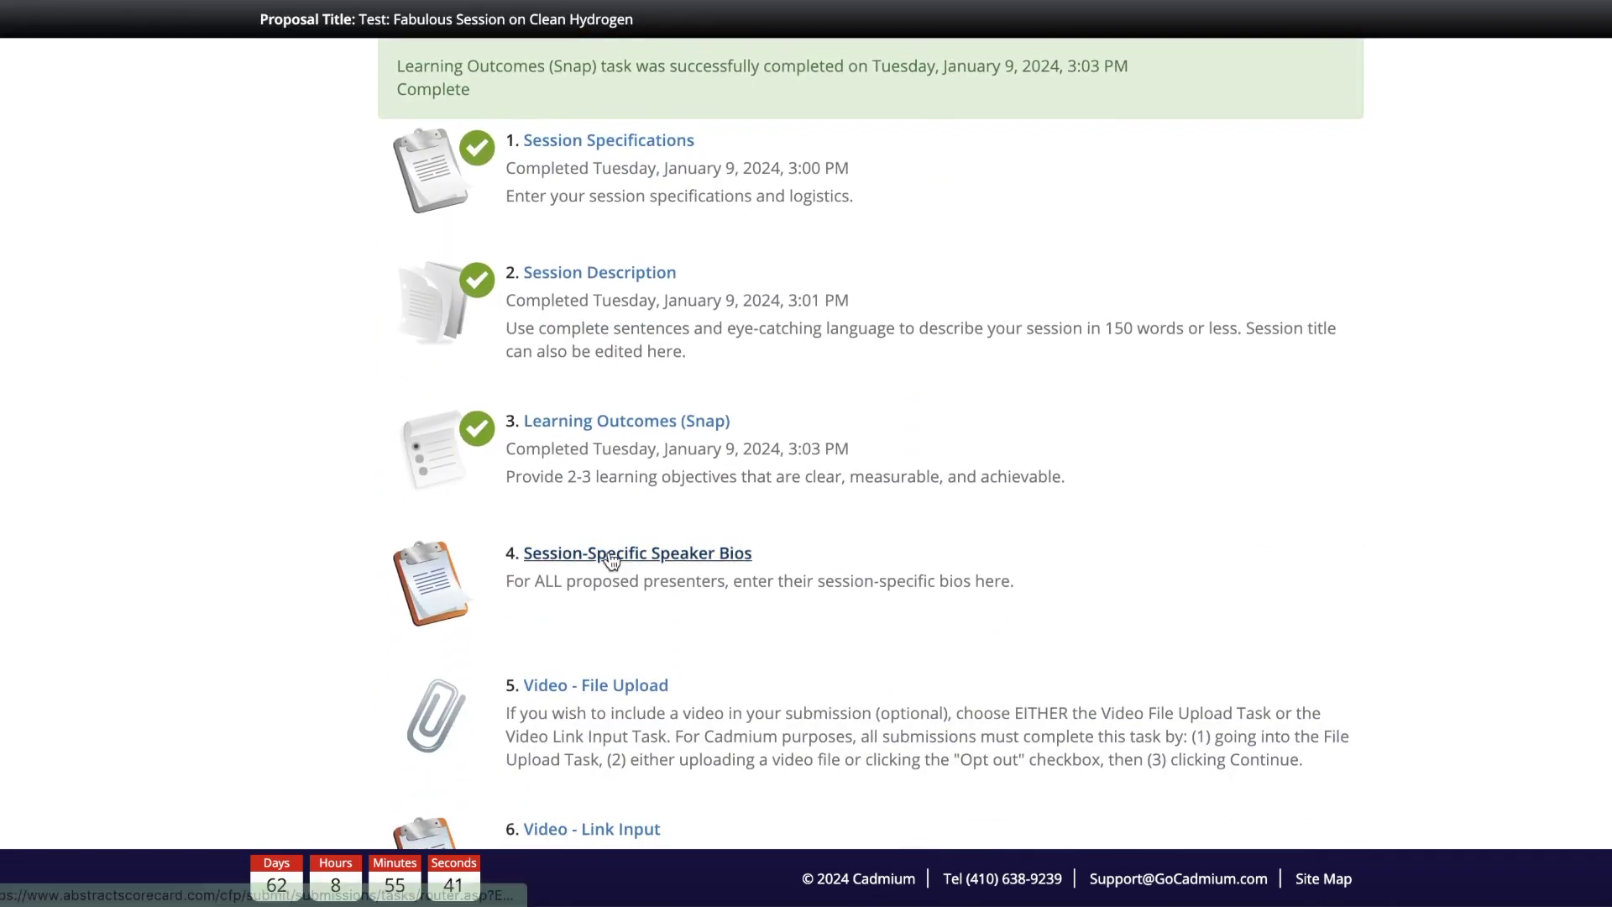
Step: Paste the prepared Presenter 1 bio into the Session-Specific Speaker Bios form and review it
{"action": "left_click", "coordinate": [610, 554]}
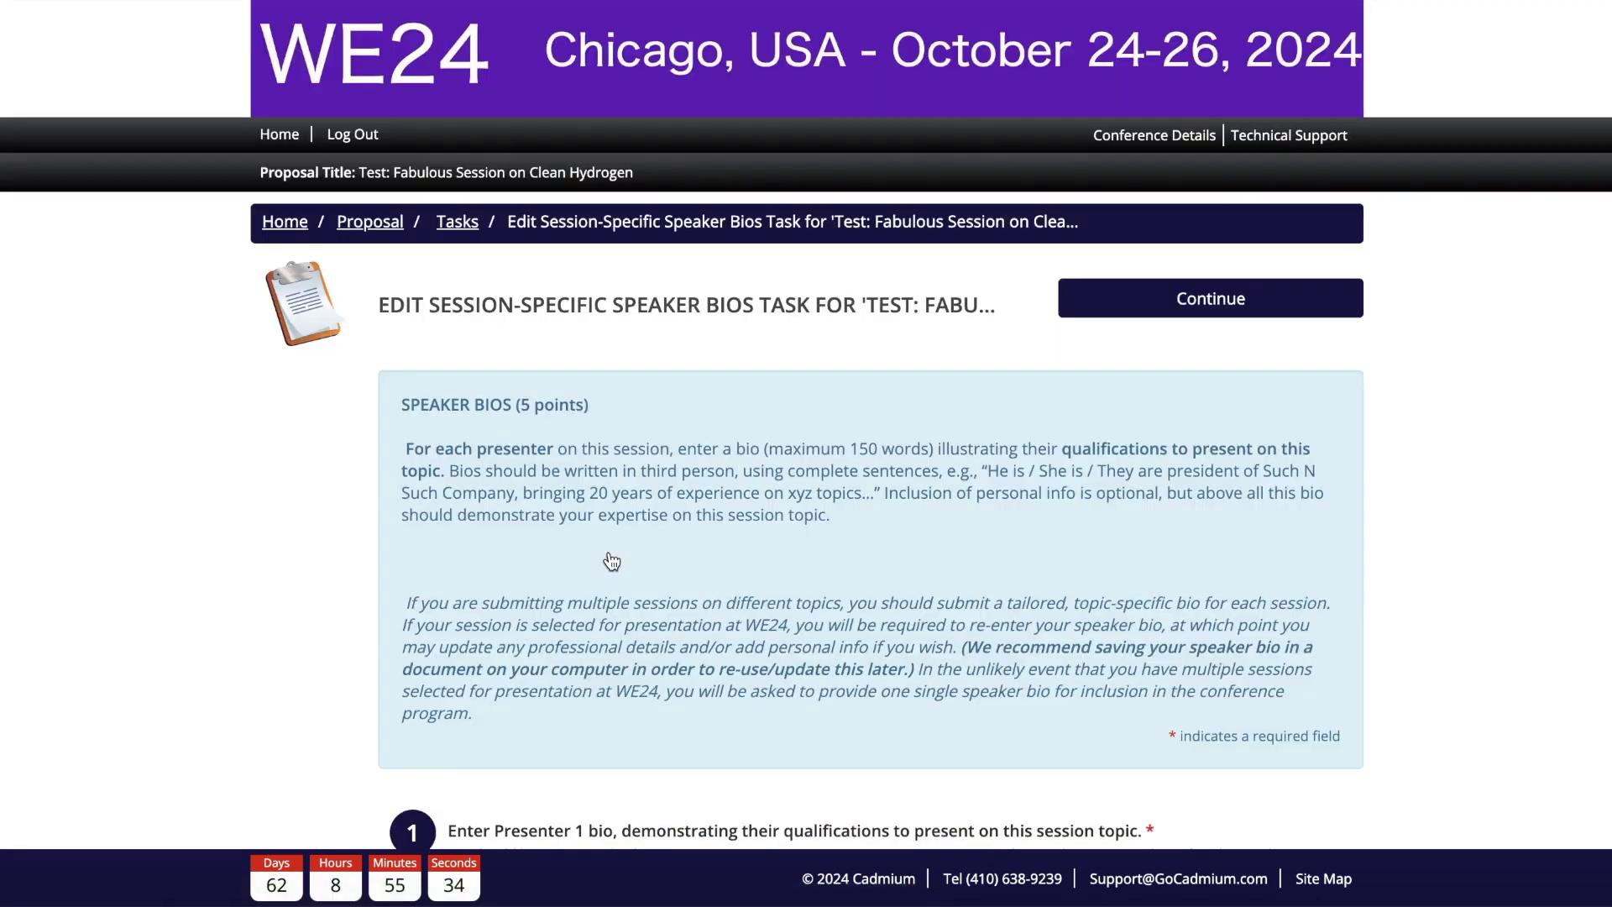
{"action": "scroll", "coordinate": [611, 561], "scroll_direction": "down", "scroll_amount": 5}
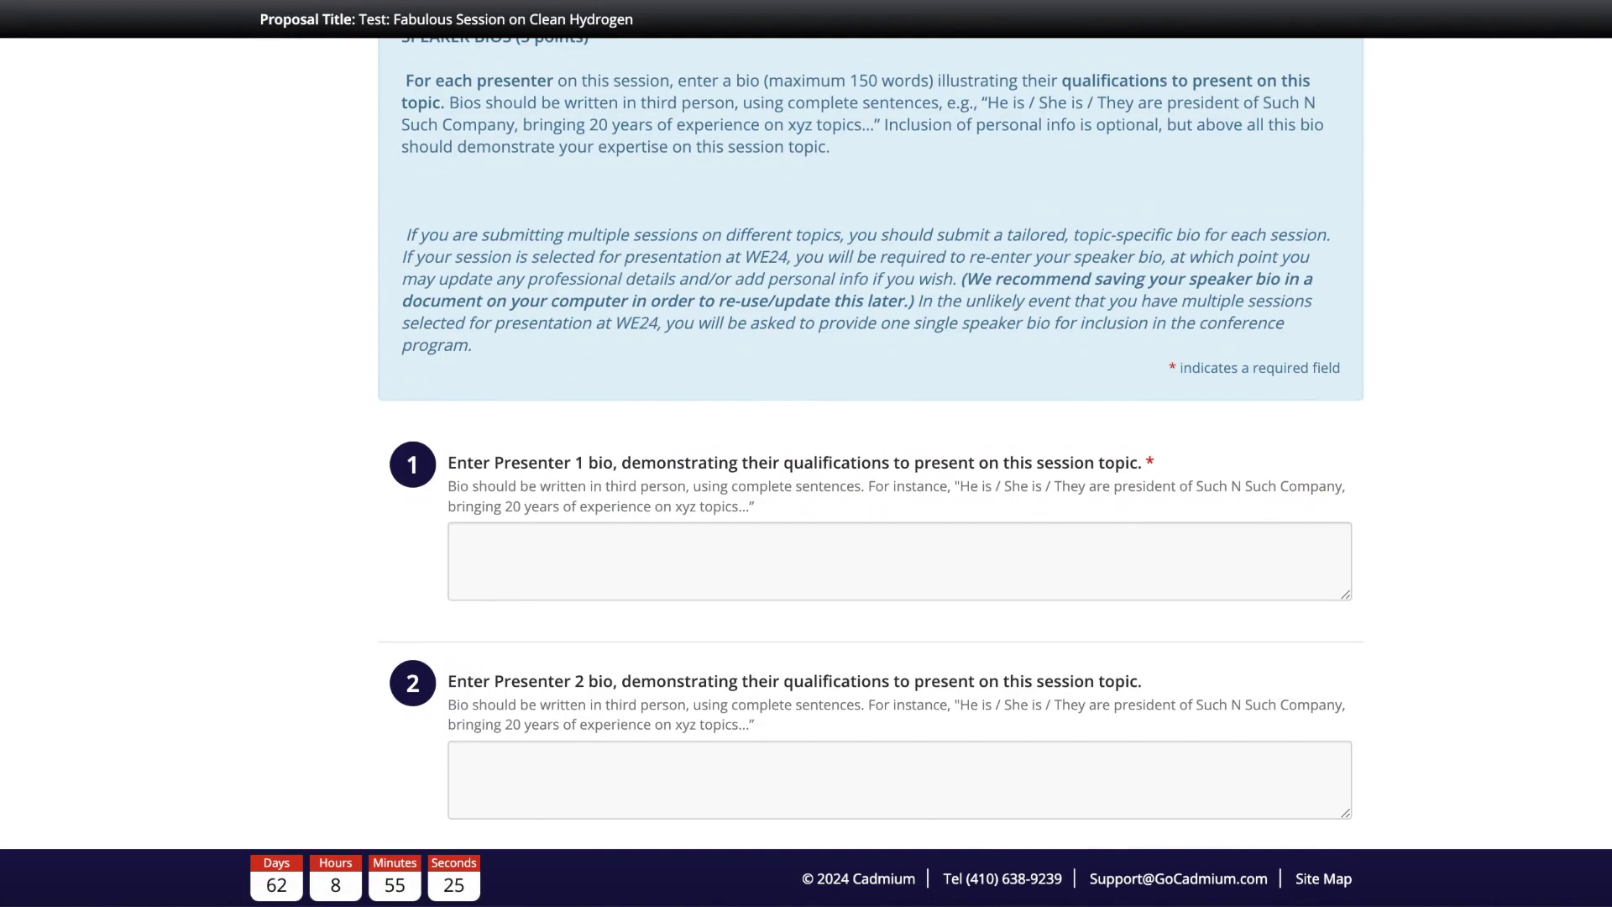
{"action": "left_click", "coordinate": [981, 557]}
{"action": "type", "text": "Jane Doe is a Senior Technical Lead at Fictionville Engineering. She brings over 10 years’ experience on a variety of clean hydrogen-related projects, including management, implementation, and tailoring to a variety of regional contexts. Jane enjoys every opportunity to share her expertise on and passion for clean hydrogen!"}
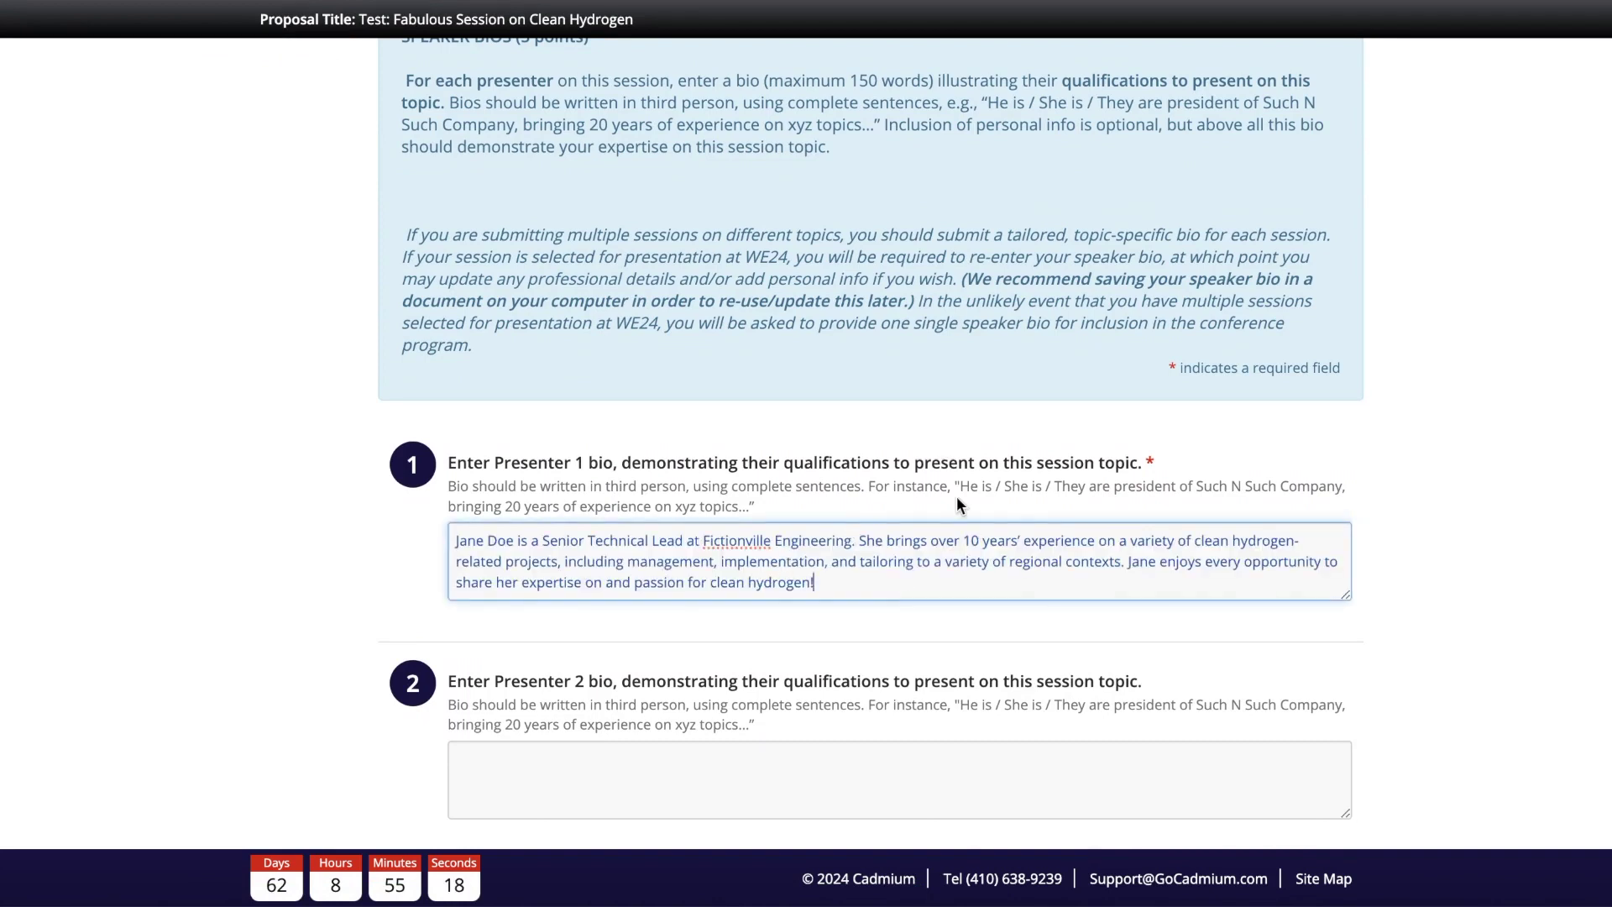
{"action": "double_click", "coordinate": [726, 557]}
{"action": "left_click", "coordinate": [789, 570]}
{"action": "scroll", "coordinate": [851, 571], "scroll_direction": "up", "scroll_amount": 2}
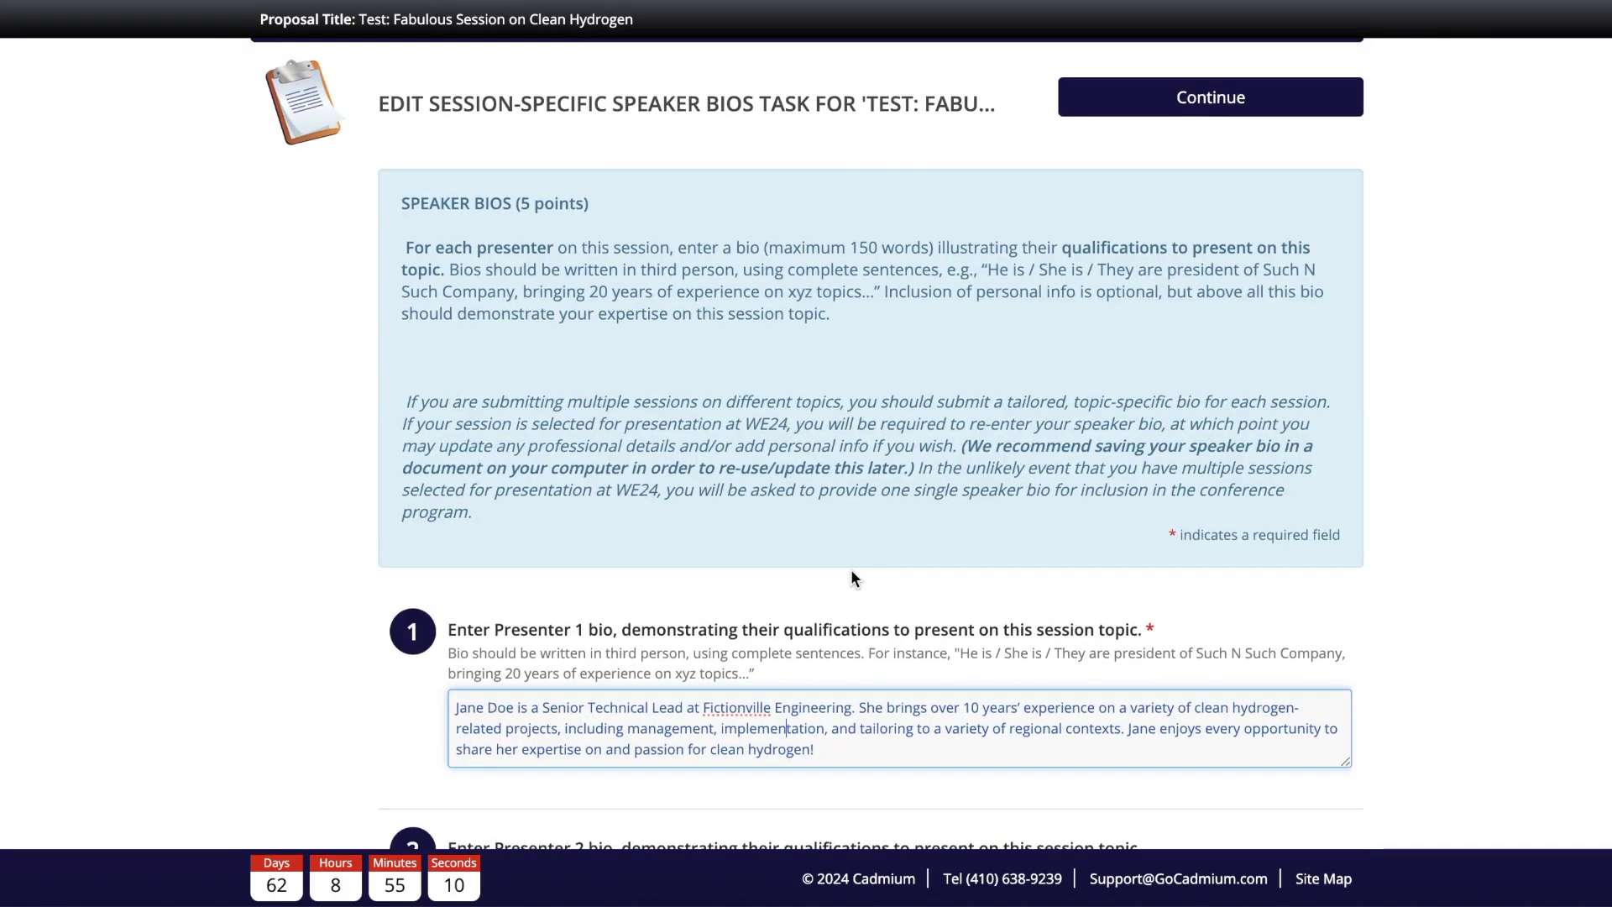
{"action": "scroll", "coordinate": [850, 578], "scroll_direction": "down", "scroll_amount": 1}
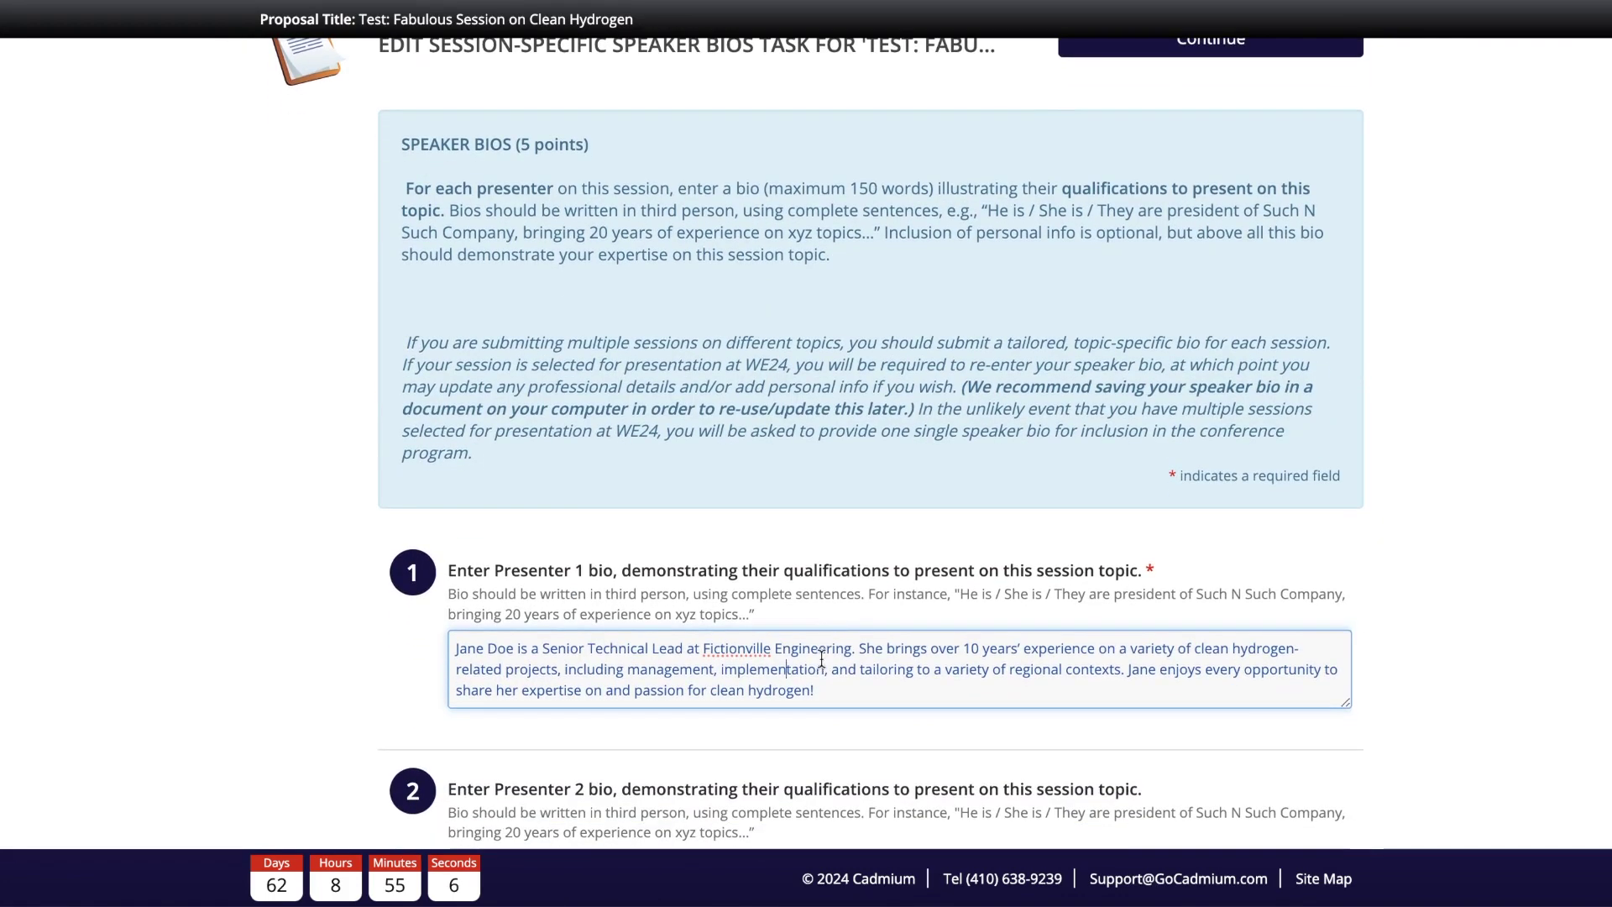
{"action": "left_click", "coordinate": [831, 684]}
{"action": "left_click_drag", "start_coordinate": [829, 690], "coordinate": [632, 636]}
{"action": "left_click", "coordinate": [598, 656]}
Step: Save the speaker bios so the task shows as Completed
{"action": "scroll", "coordinate": [643, 611], "scroll_direction": "down", "scroll_amount": 2}
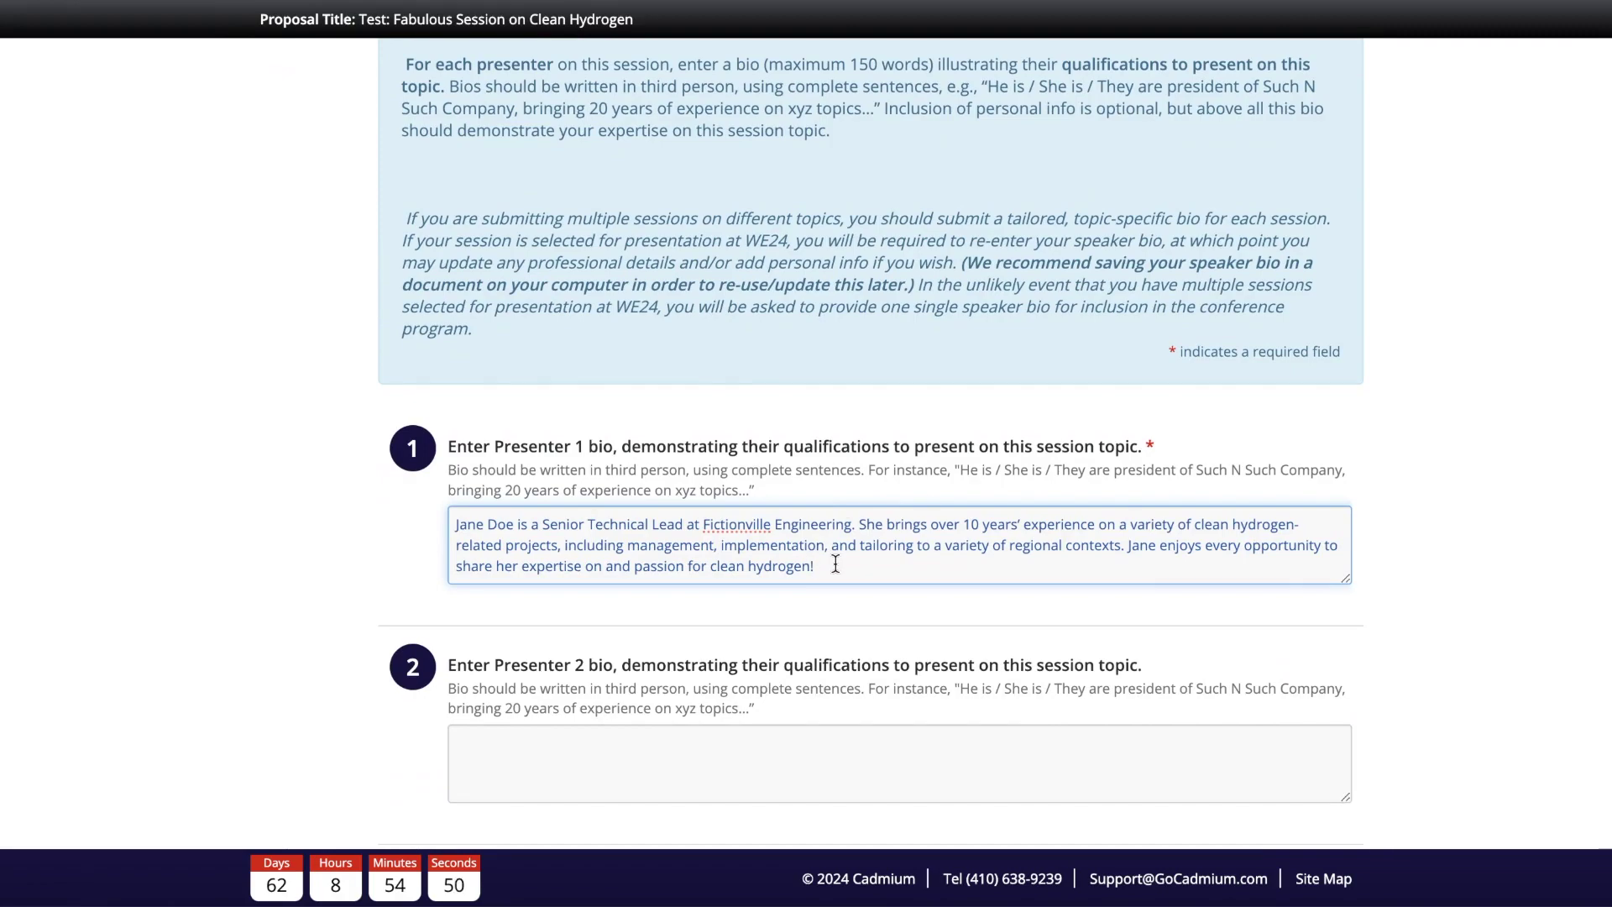
{"action": "scroll", "coordinate": [835, 563], "scroll_direction": "down", "scroll_amount": 3}
{"action": "scroll", "coordinate": [835, 563], "scroll_direction": "down", "scroll_amount": 6}
{"action": "scroll", "coordinate": [834, 568], "scroll_direction": "up", "scroll_amount": 4}
{"action": "scroll", "coordinate": [834, 569], "scroll_direction": "down", "scroll_amount": 5}
{"action": "scroll", "coordinate": [926, 455], "scroll_direction": "up", "scroll_amount": 7}
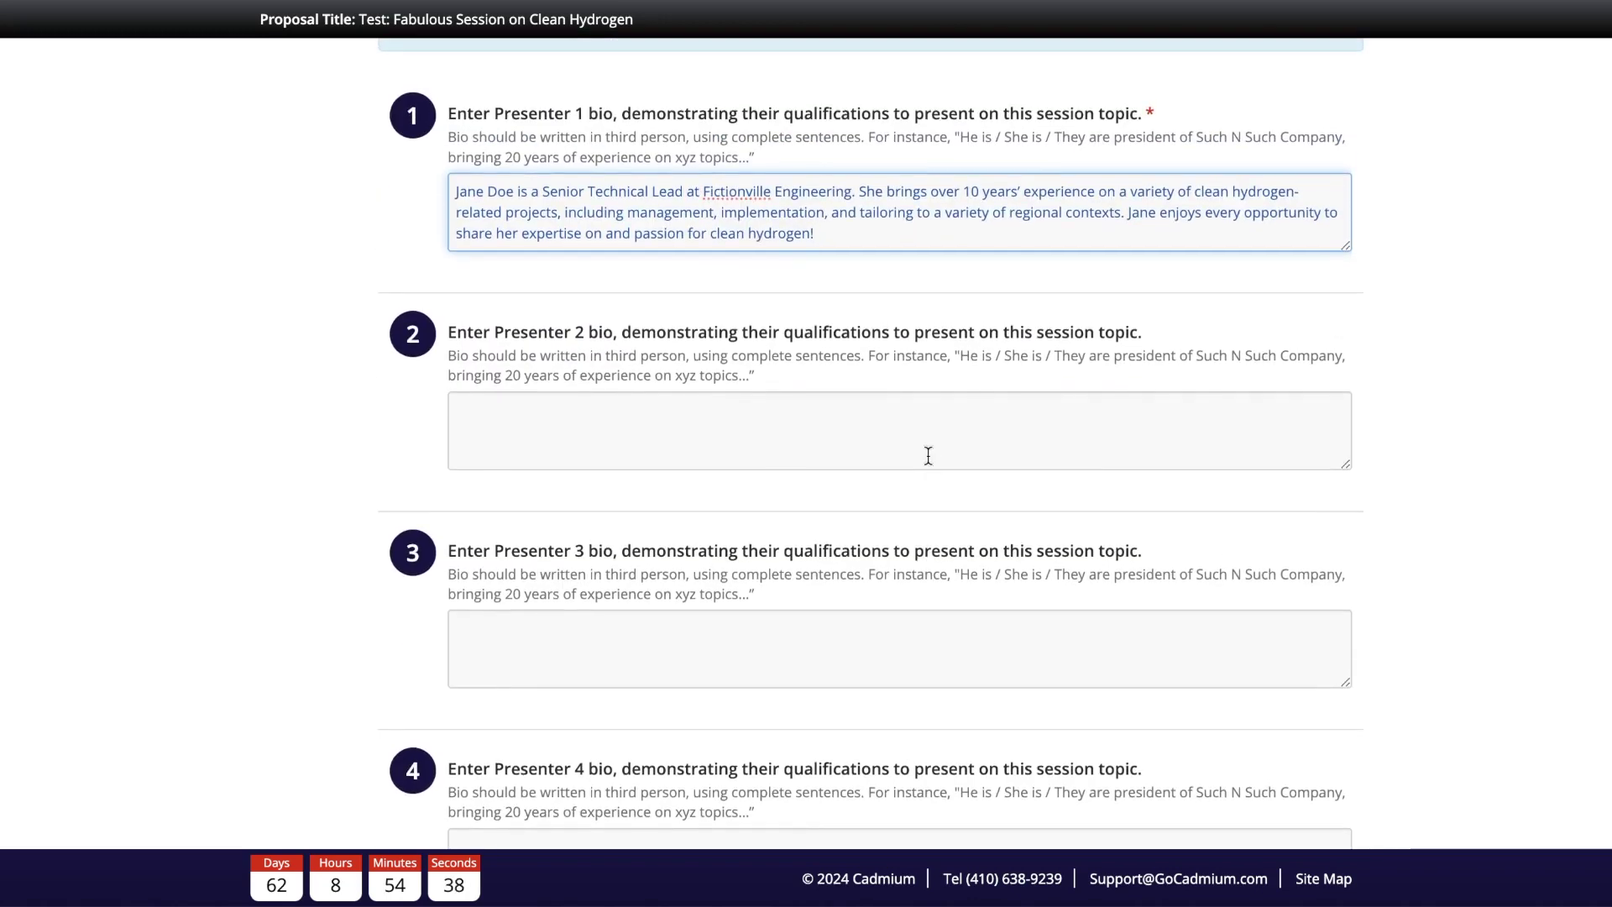
{"action": "scroll", "coordinate": [928, 455], "scroll_direction": "down", "scroll_amount": 2}
{"action": "scroll", "coordinate": [927, 455], "scroll_direction": "down", "scroll_amount": 8}
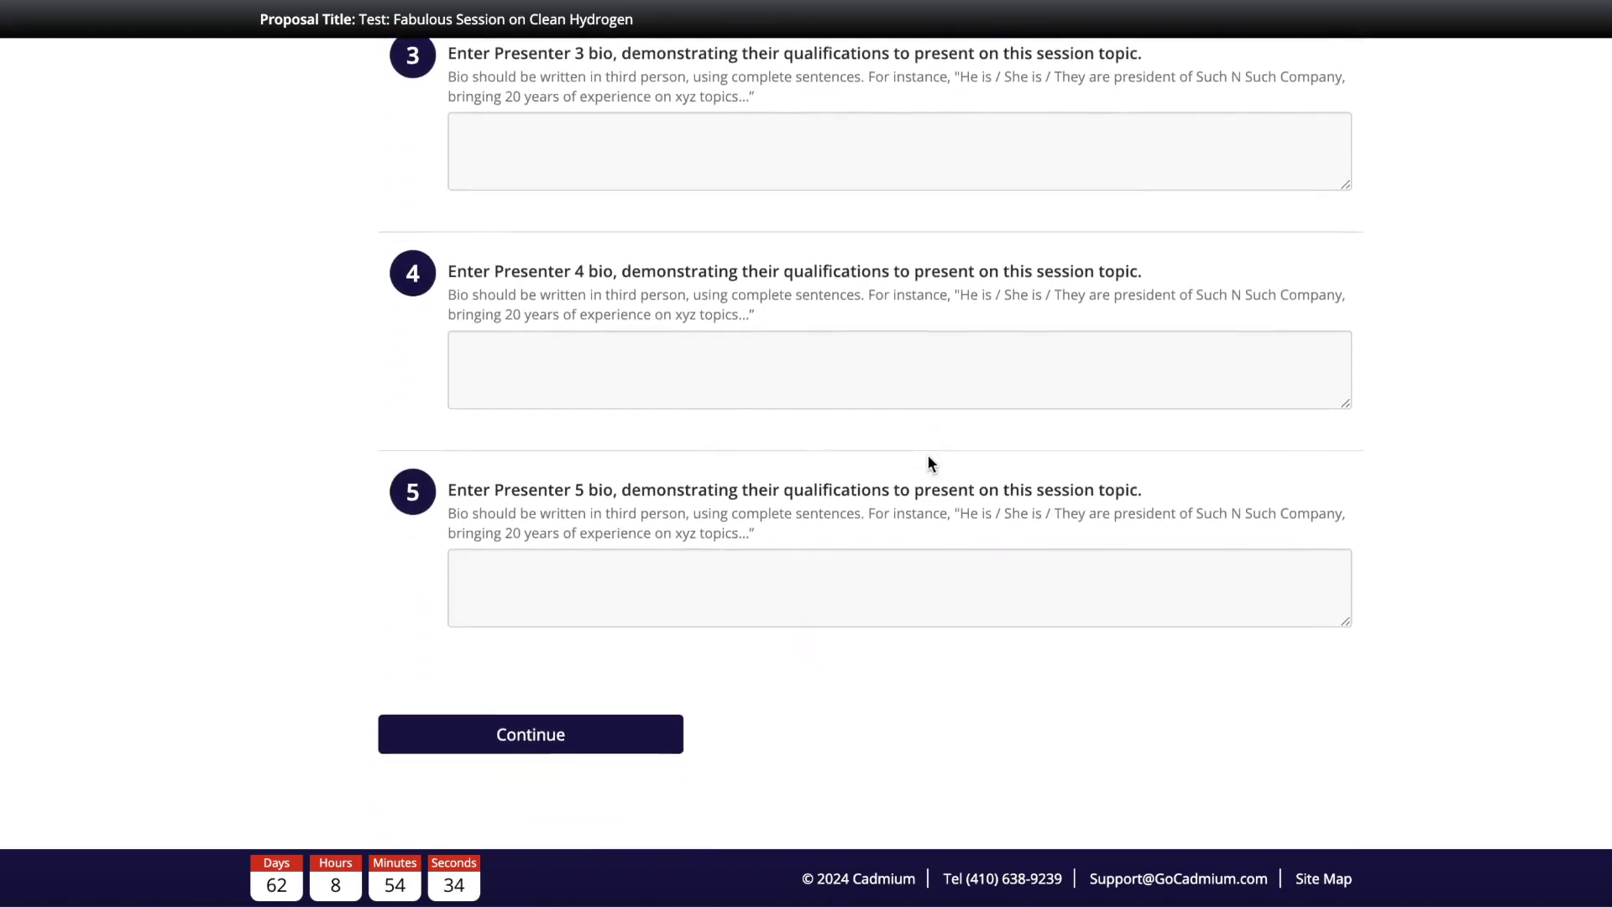
{"action": "left_click", "coordinate": [541, 735]}
{"action": "scroll", "coordinate": [935, 538], "scroll_direction": "down", "scroll_amount": 7}
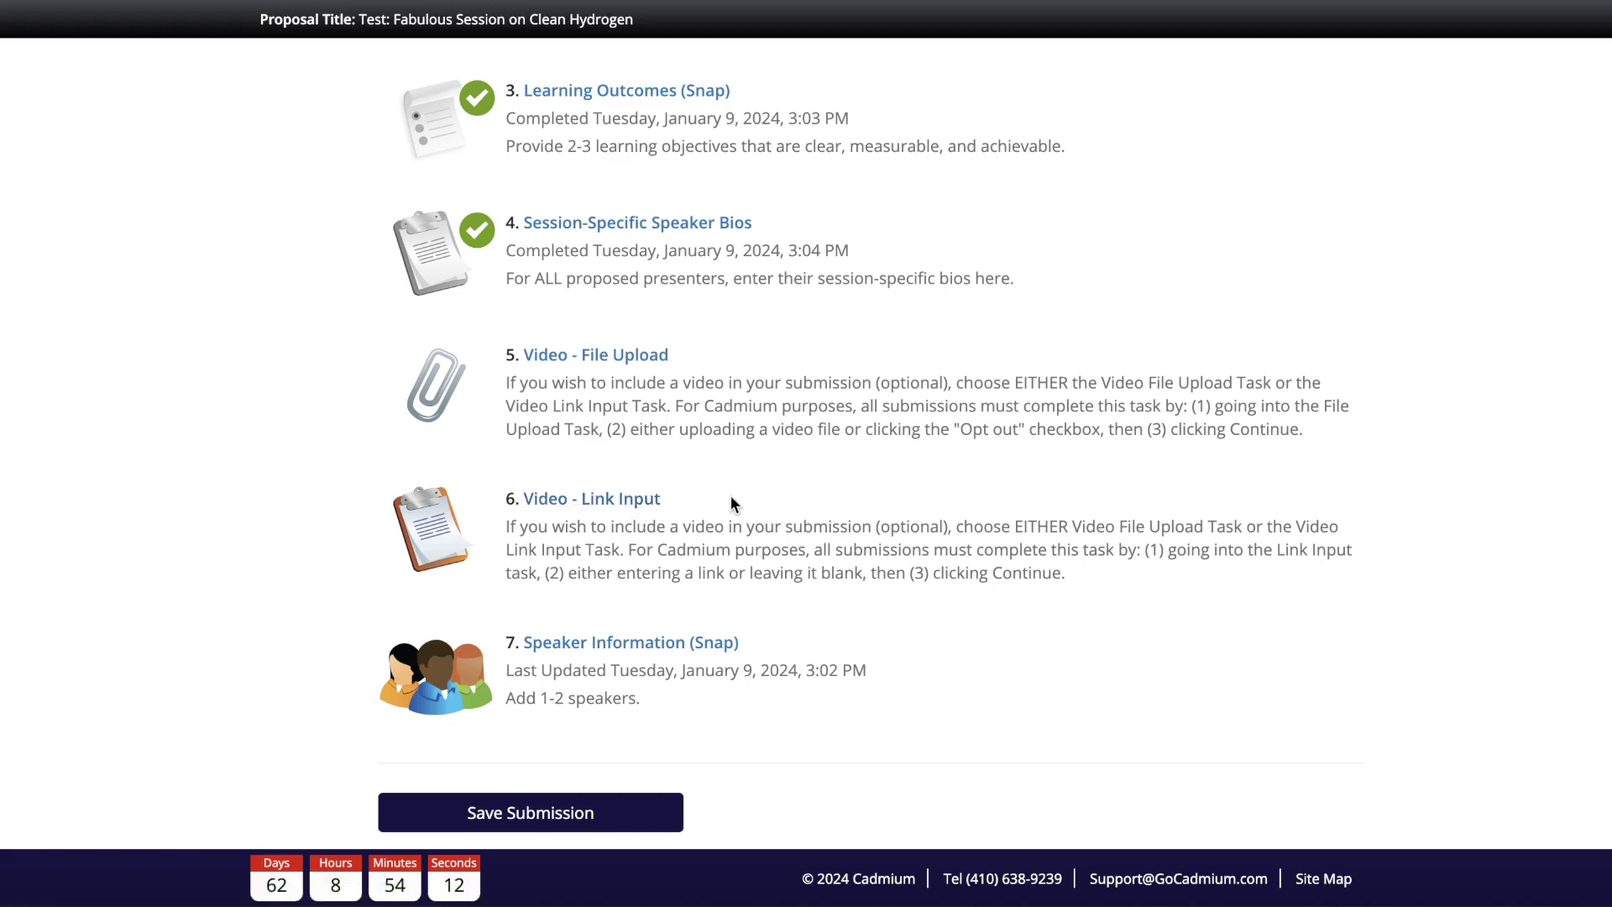
Step: Opt out of the Video - File Upload task and save it as complete
{"action": "left_click", "coordinate": [628, 363]}
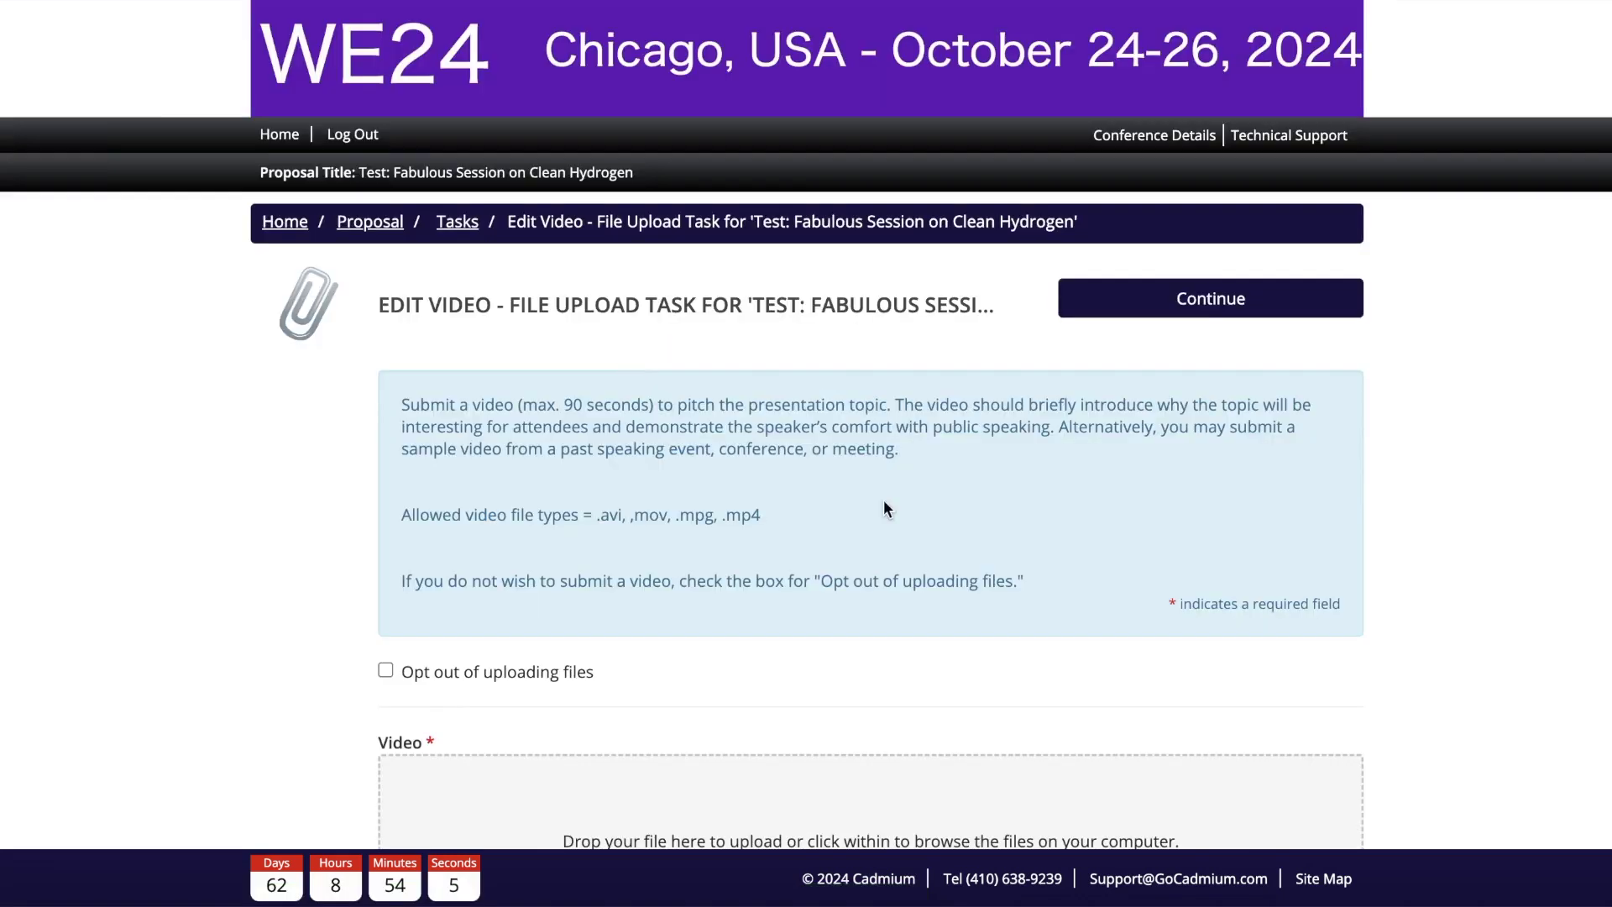
{"action": "scroll", "coordinate": [883, 500], "scroll_direction": "down", "scroll_amount": 1}
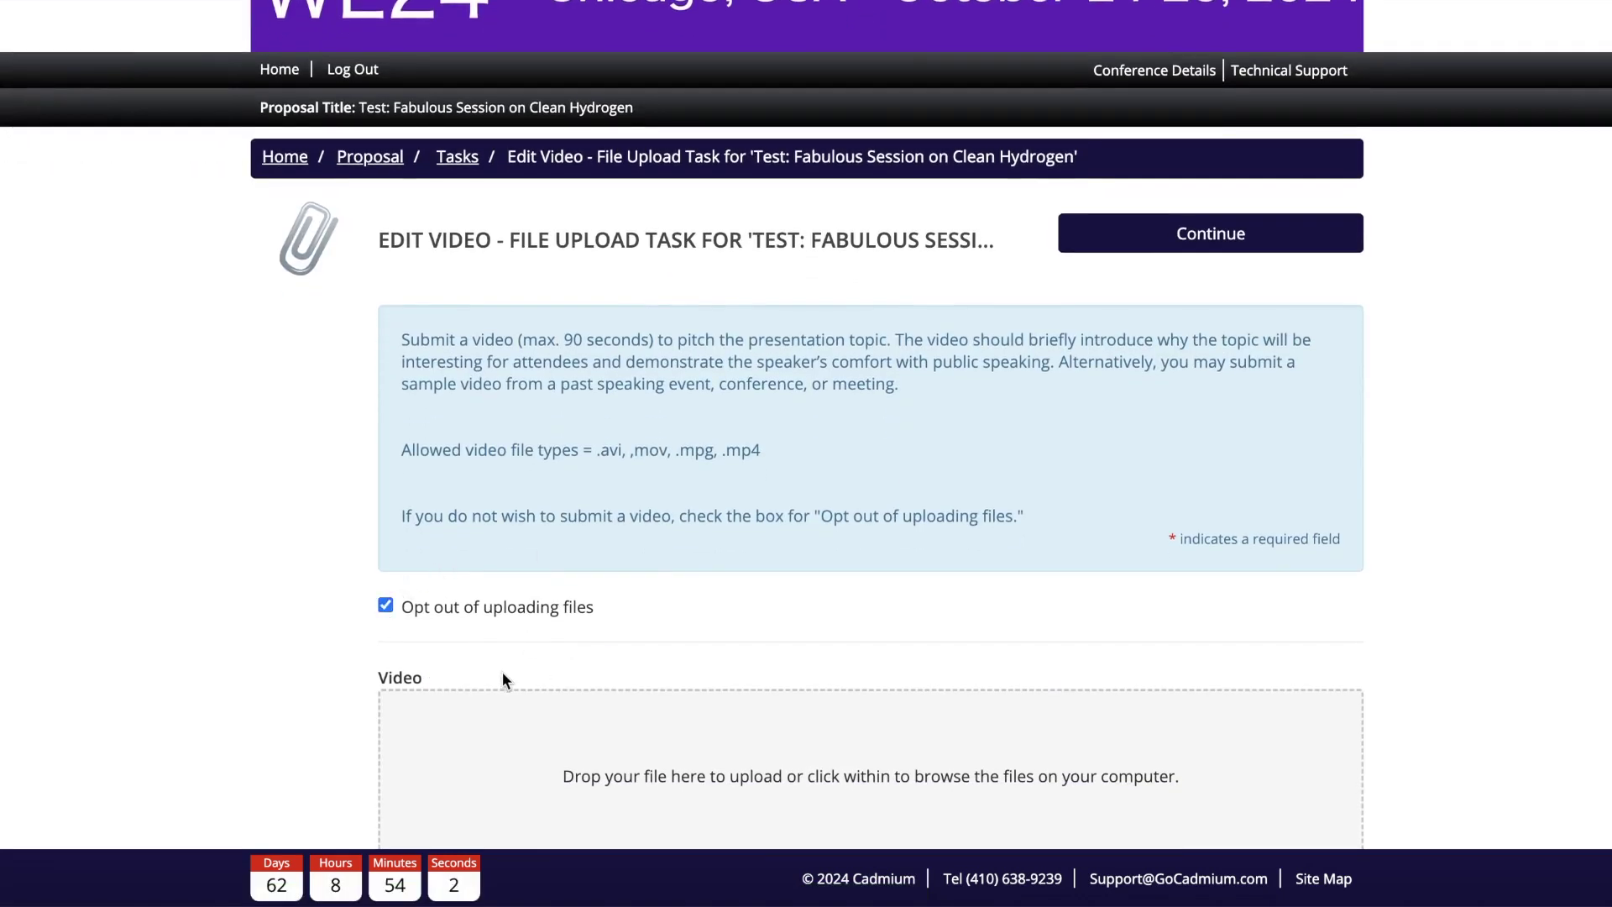
{"action": "scroll", "coordinate": [452, 662], "scroll_direction": "down", "scroll_amount": 1}
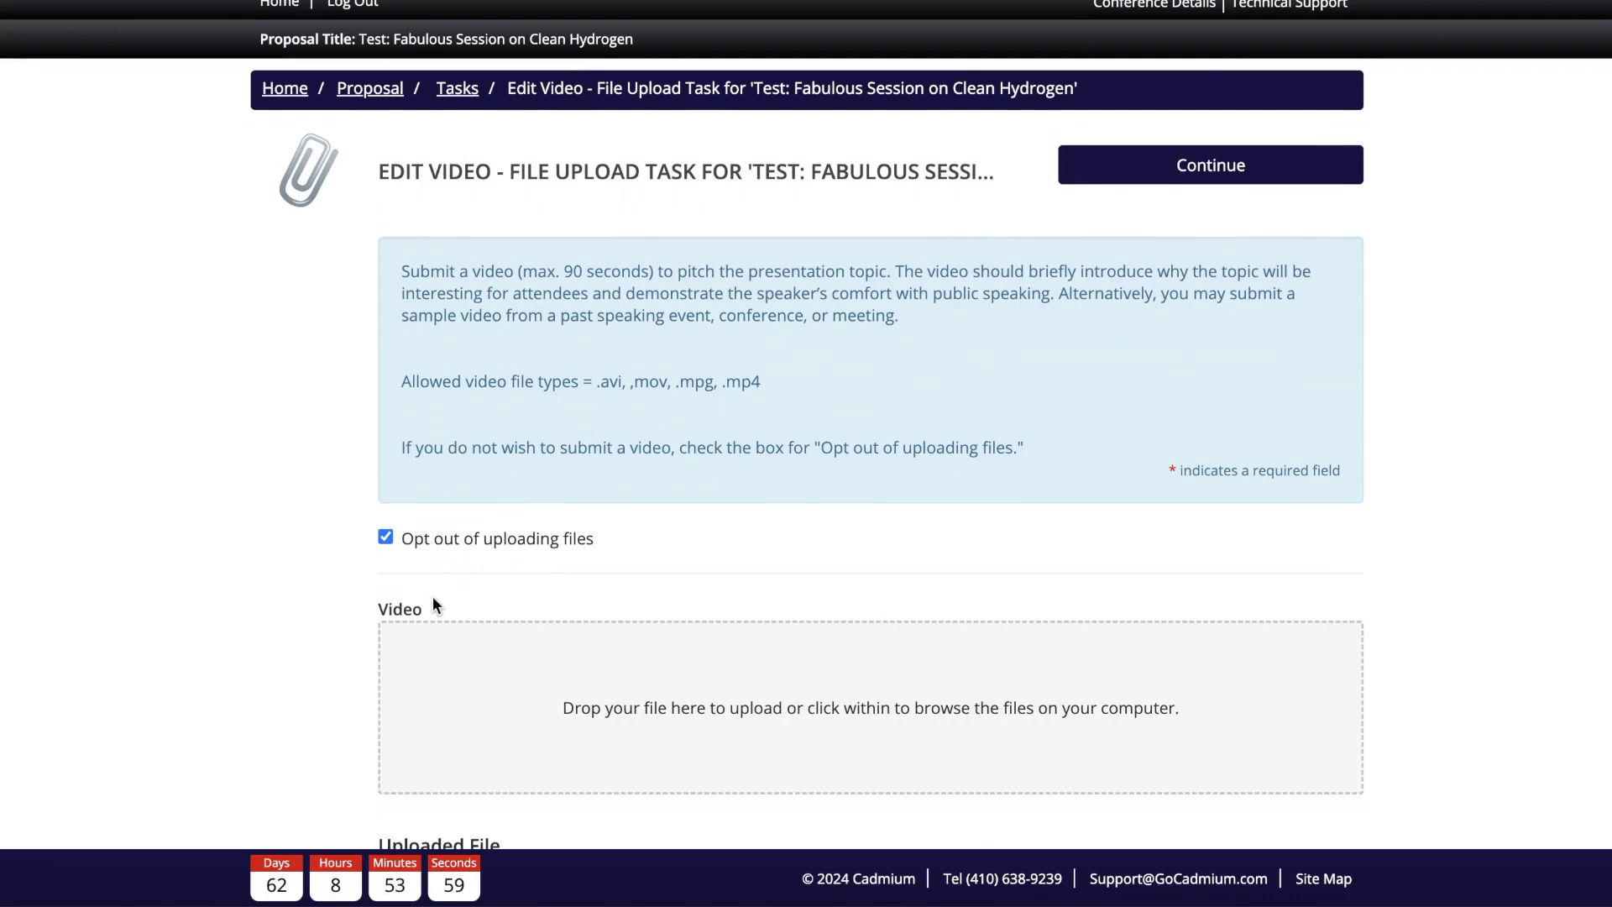
{"action": "scroll", "coordinate": [431, 596], "scroll_direction": "down", "scroll_amount": 4}
{"action": "left_click", "coordinate": [596, 744]}
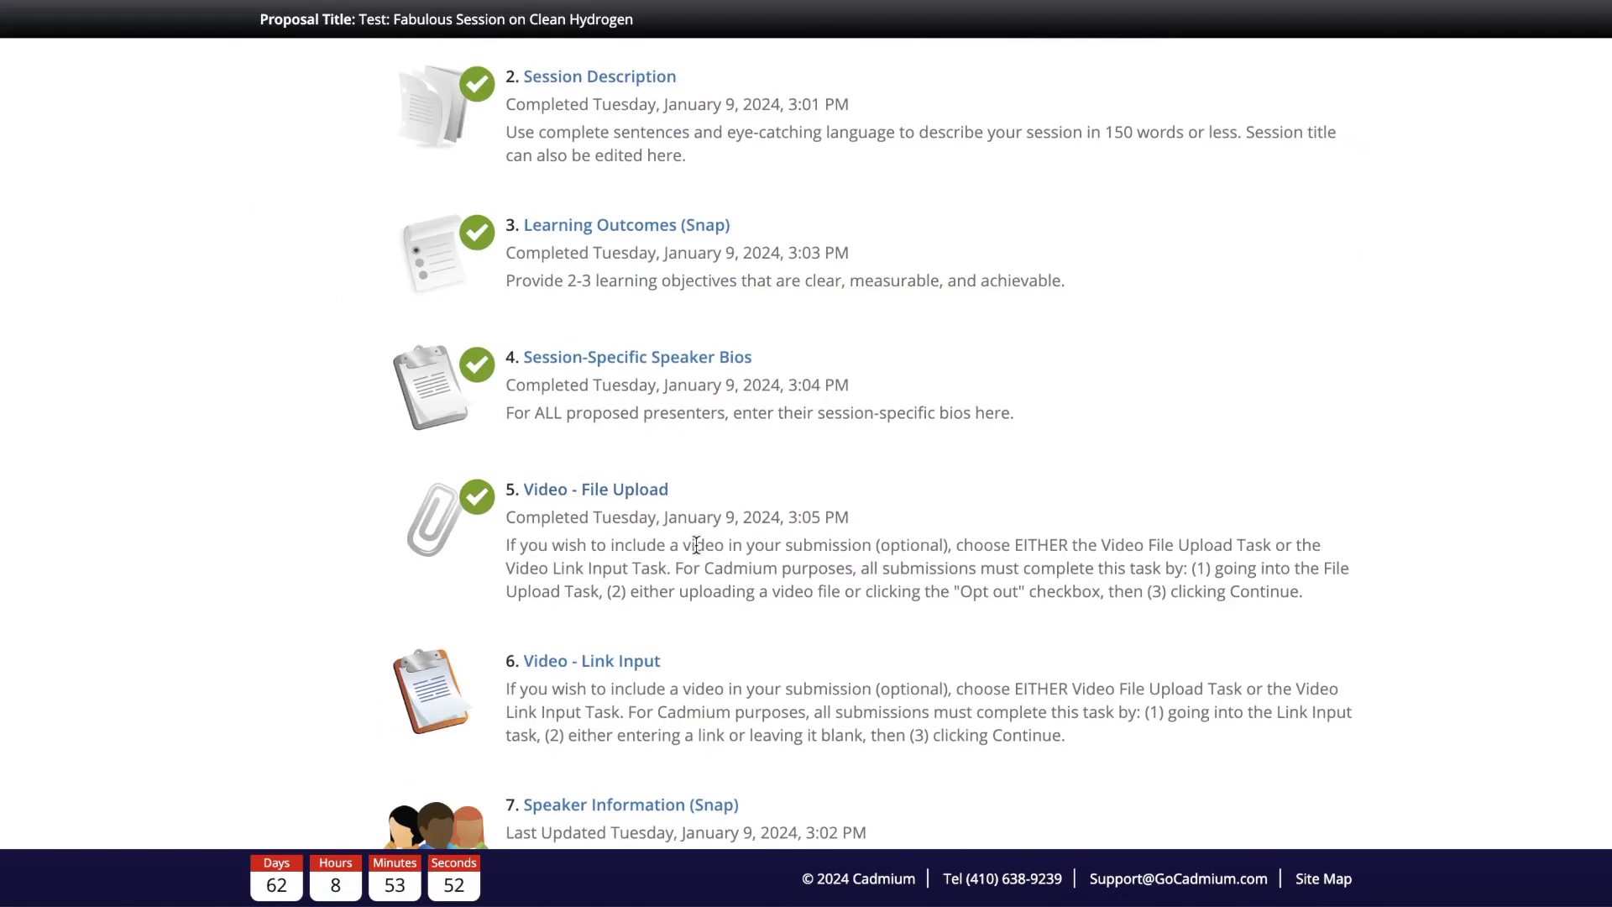
{"action": "scroll", "coordinate": [695, 544], "scroll_direction": "down", "scroll_amount": 2}
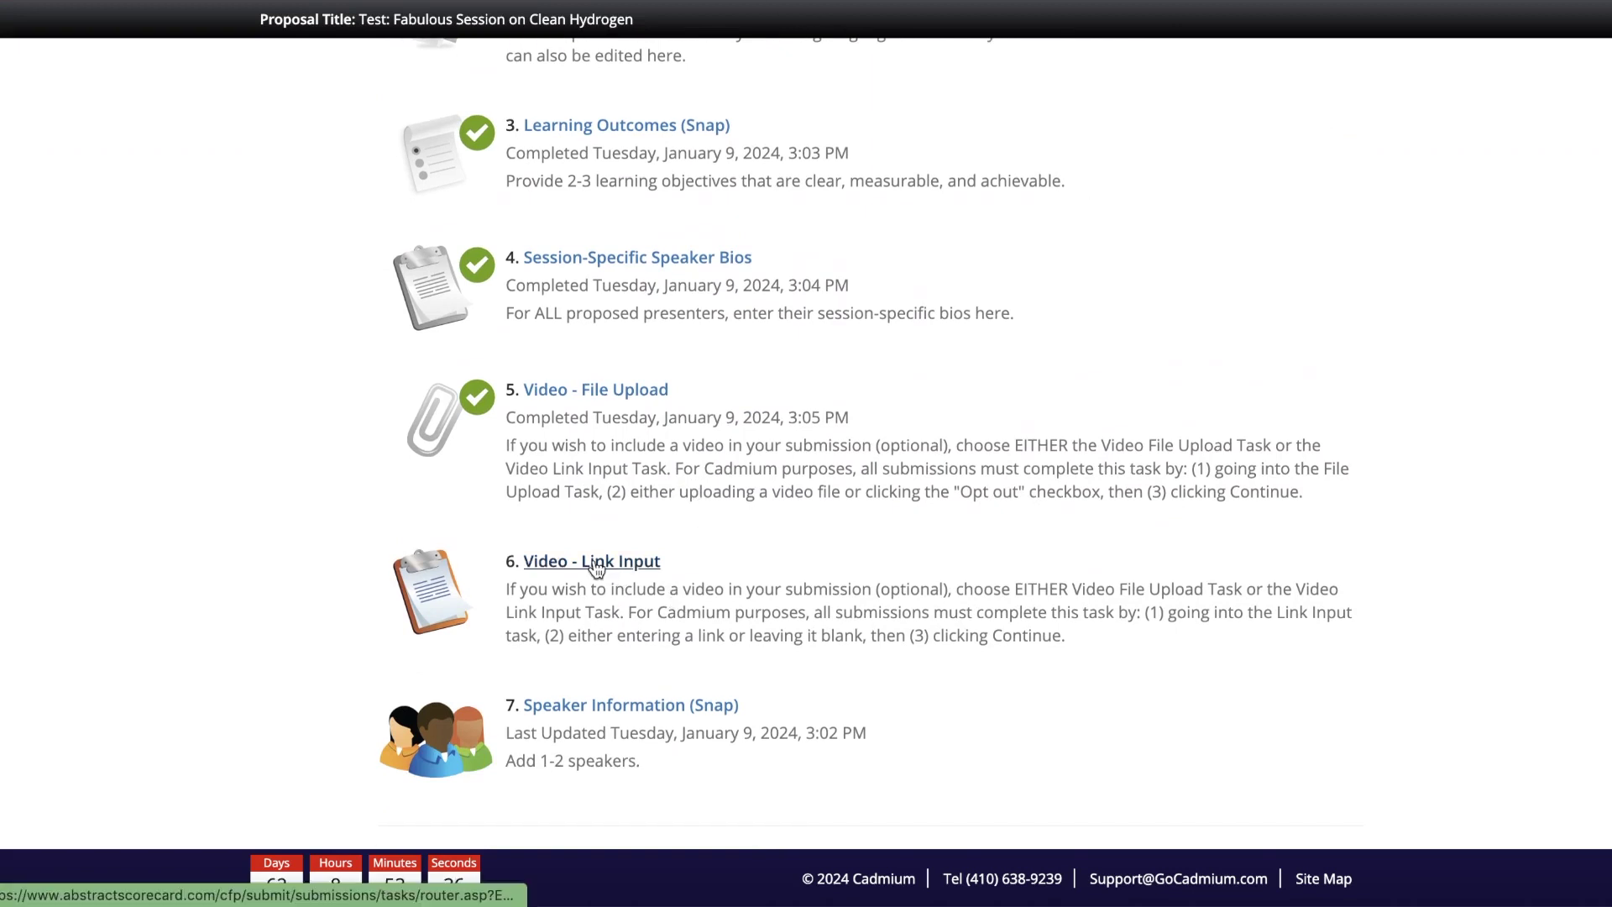
Step: Paste the YouTube video URL into Video - Link Input and submit it
{"action": "left_click", "coordinate": [596, 562]}
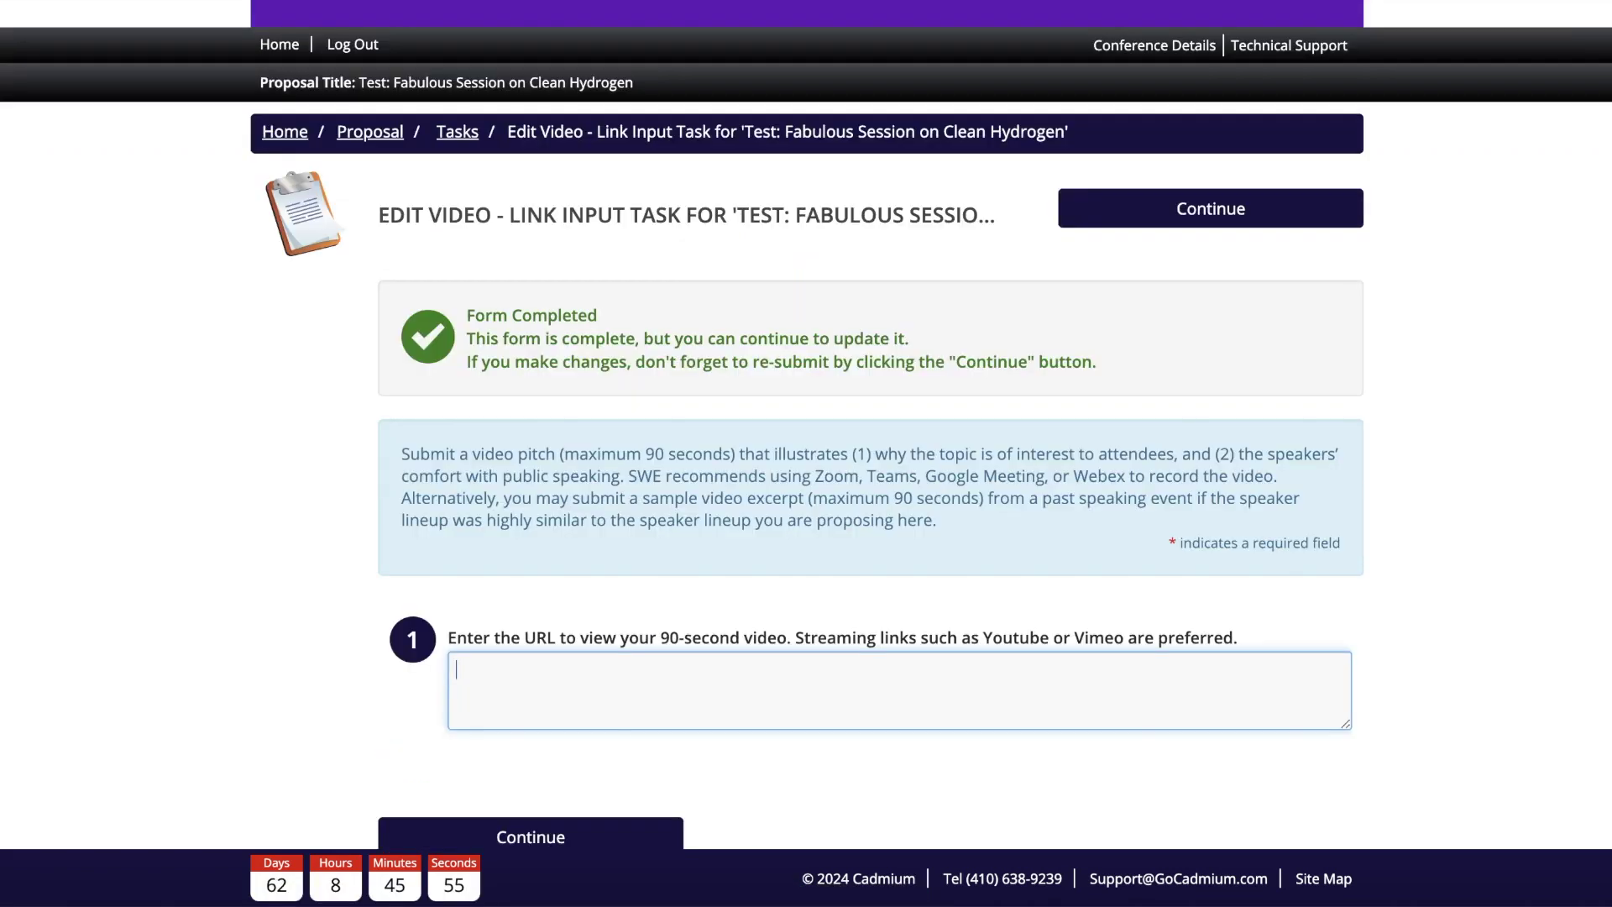
{"action": "type", "text": "https://youtu.be/HmSpF1BD6bE"}
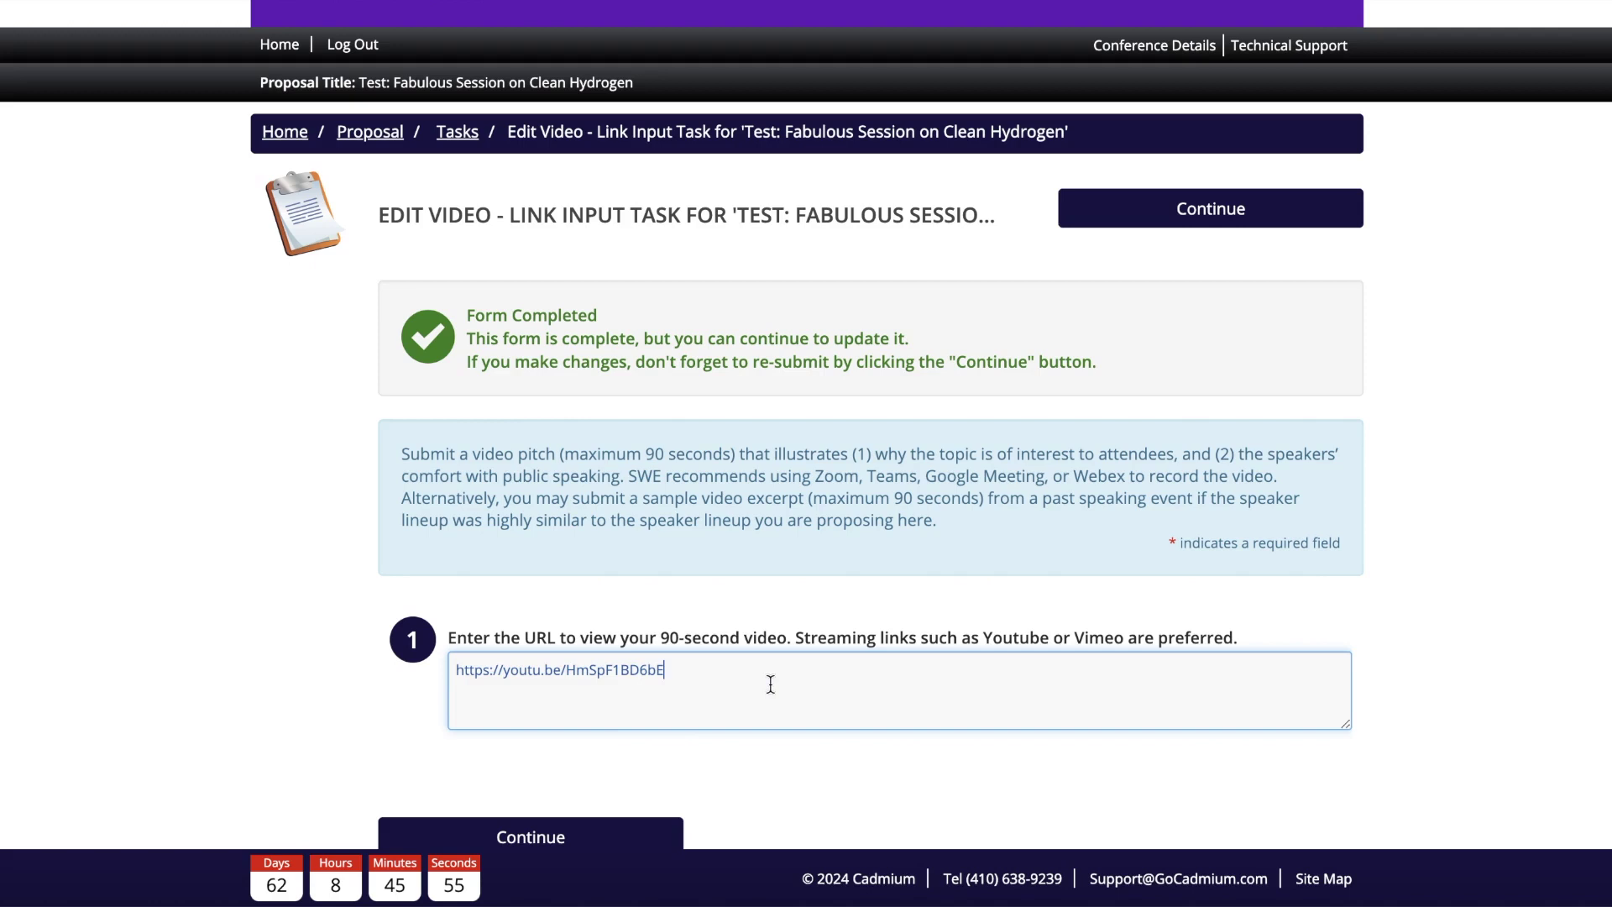
{"action": "scroll", "coordinate": [770, 684], "scroll_direction": "down", "scroll_amount": 2}
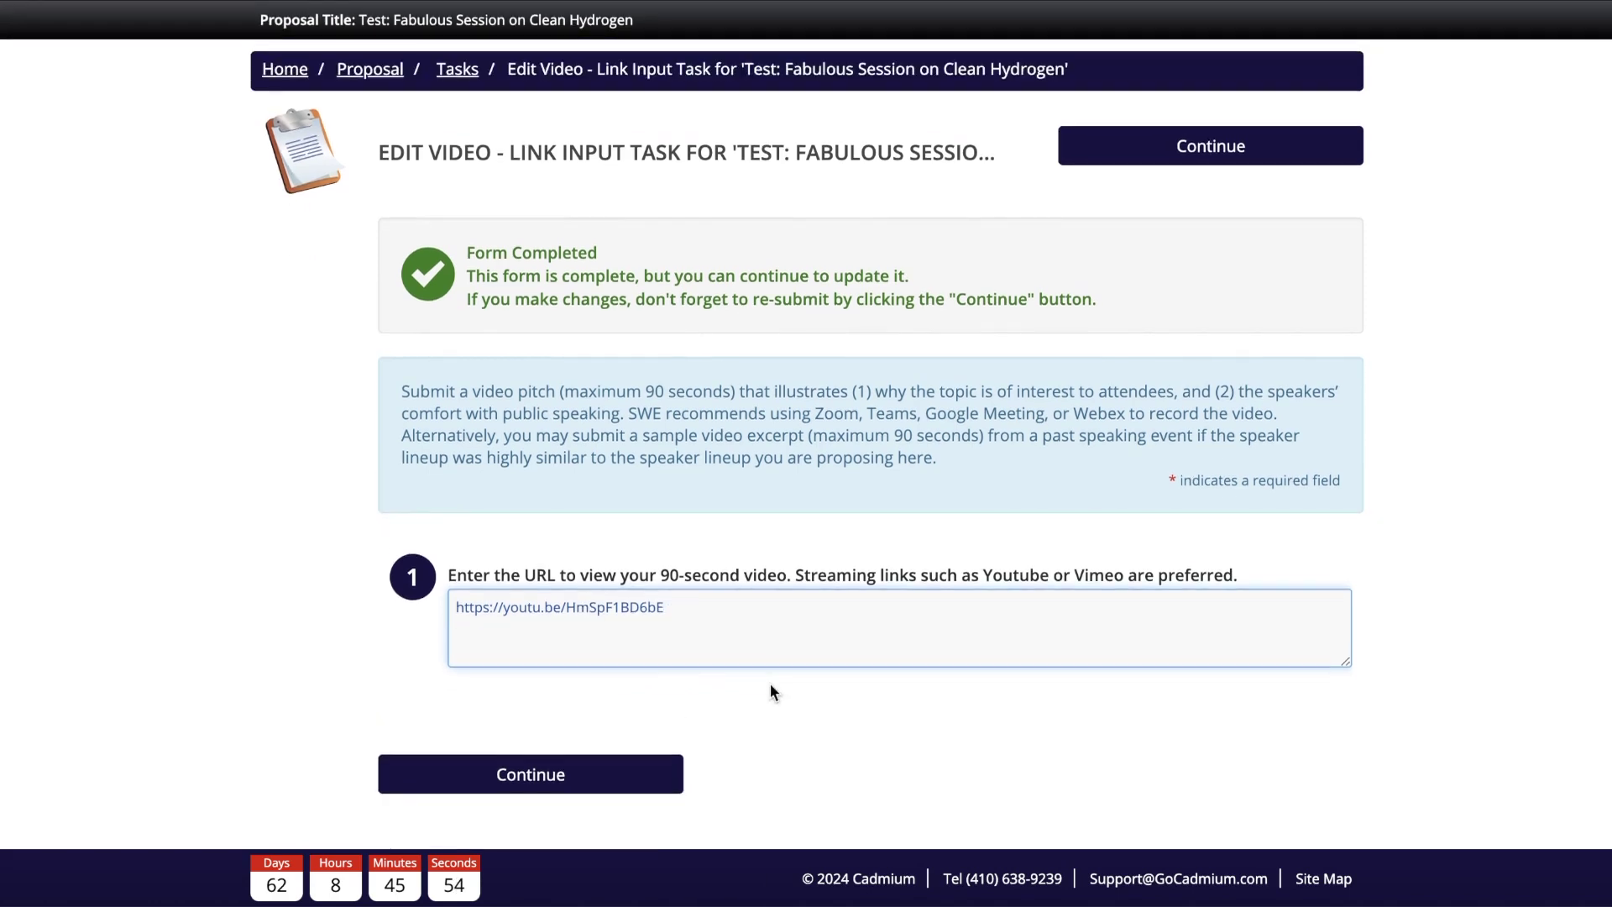
{"action": "left_click", "coordinate": [657, 775]}
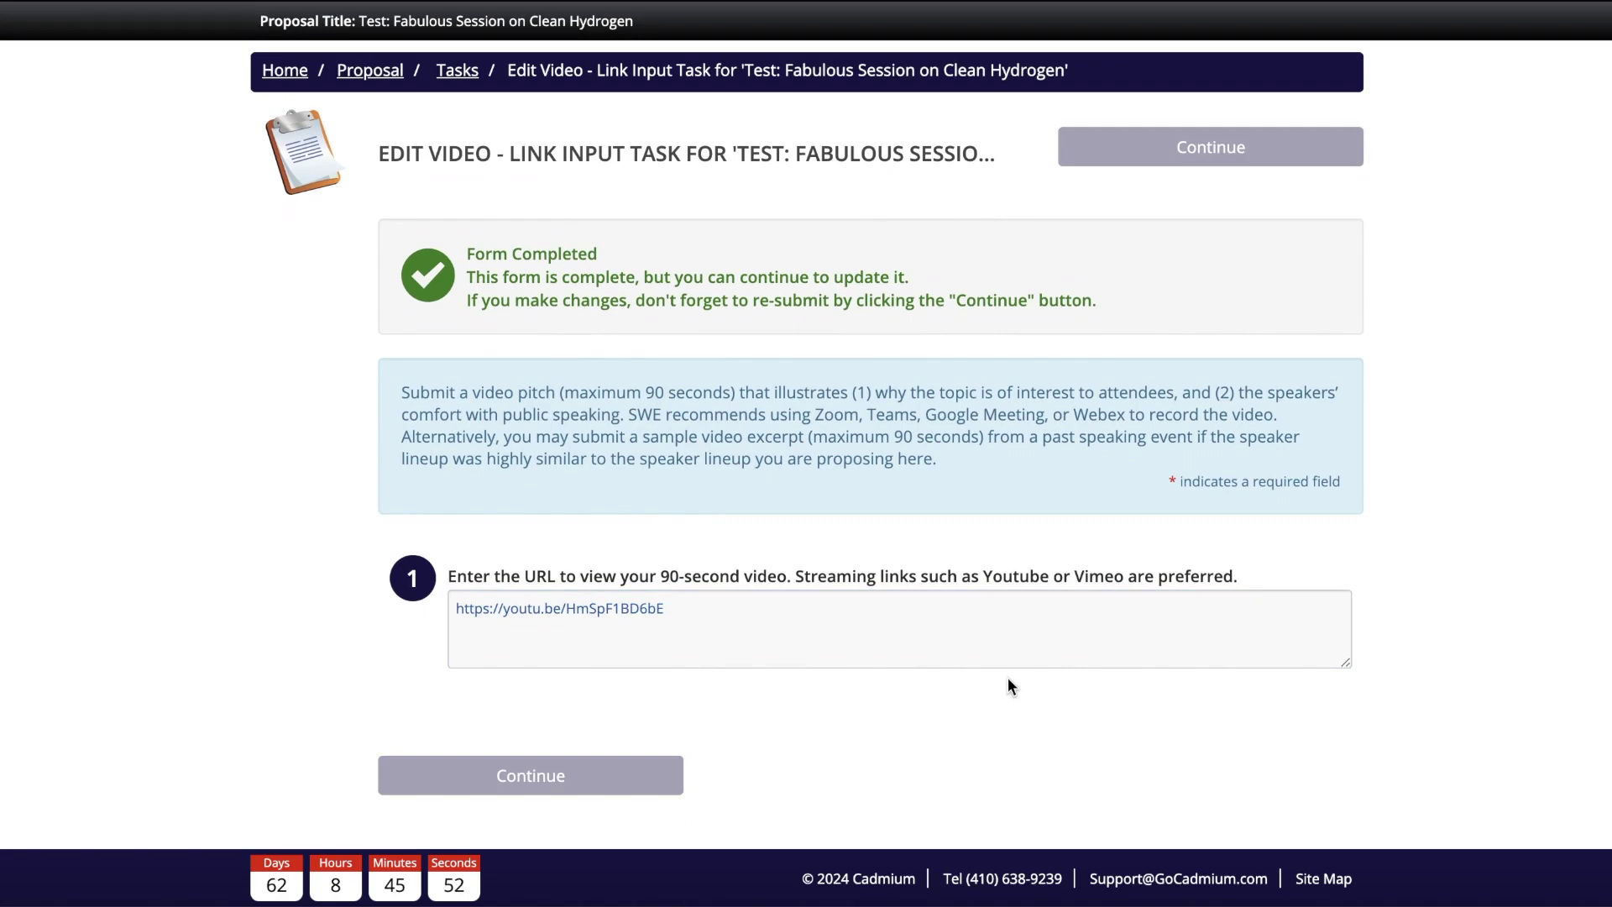
{"action": "scroll", "coordinate": [566, 361], "scroll_direction": "down", "scroll_amount": 10}
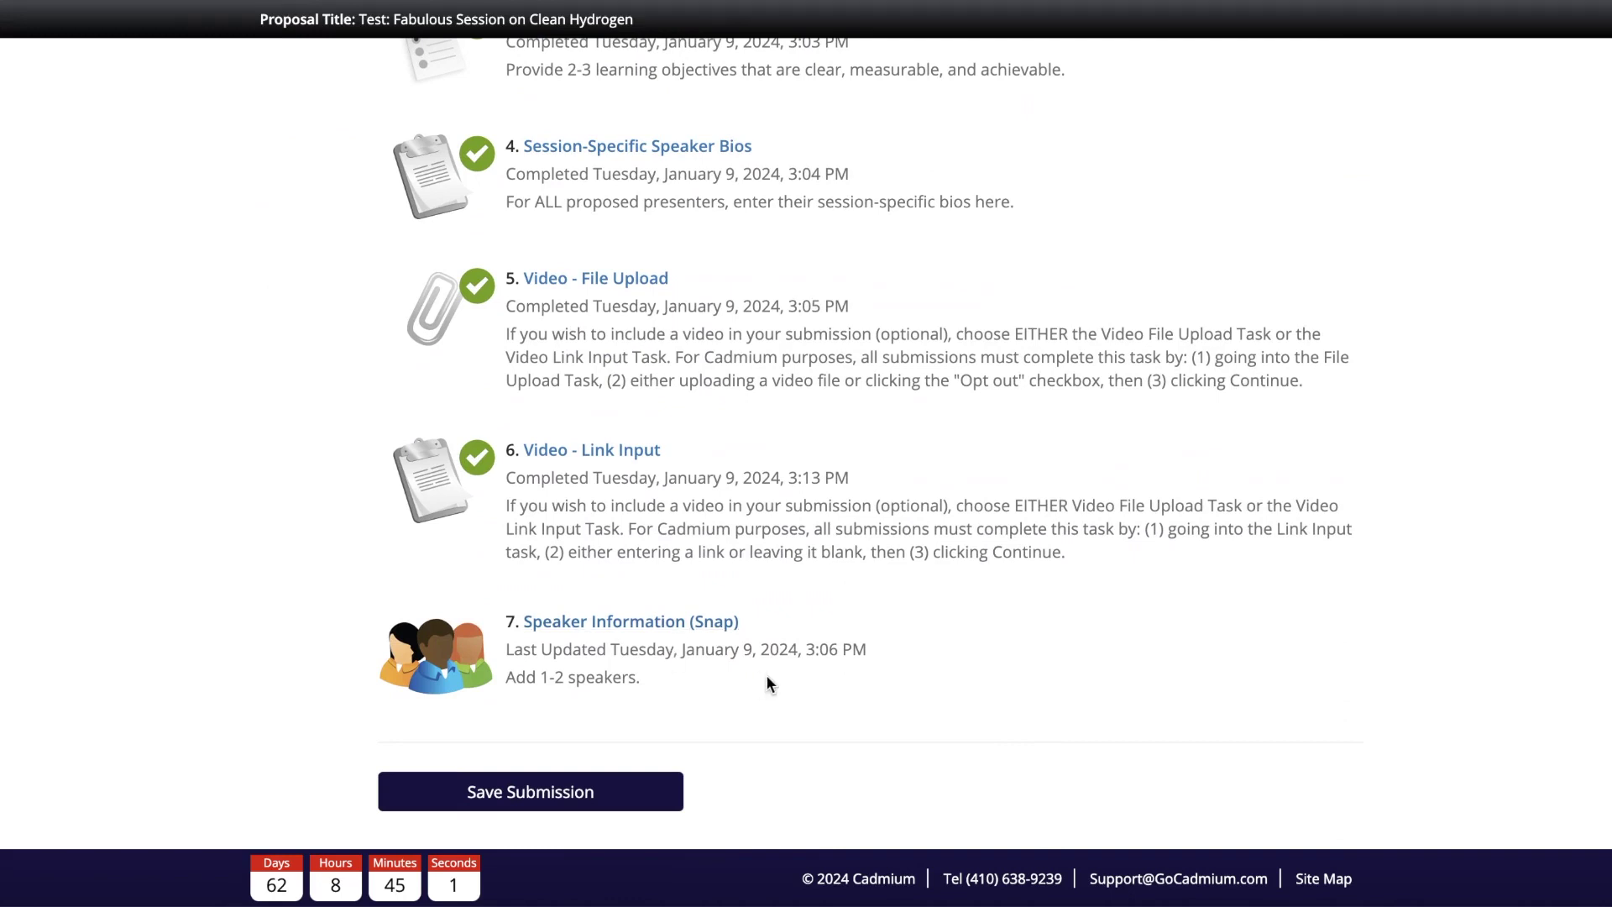
Step: Update the proposal category to Engaged Exchange Panel, then open Speaker Information (Panel)
{"action": "scroll", "coordinate": [766, 681], "scroll_direction": "up", "scroll_amount": 10}
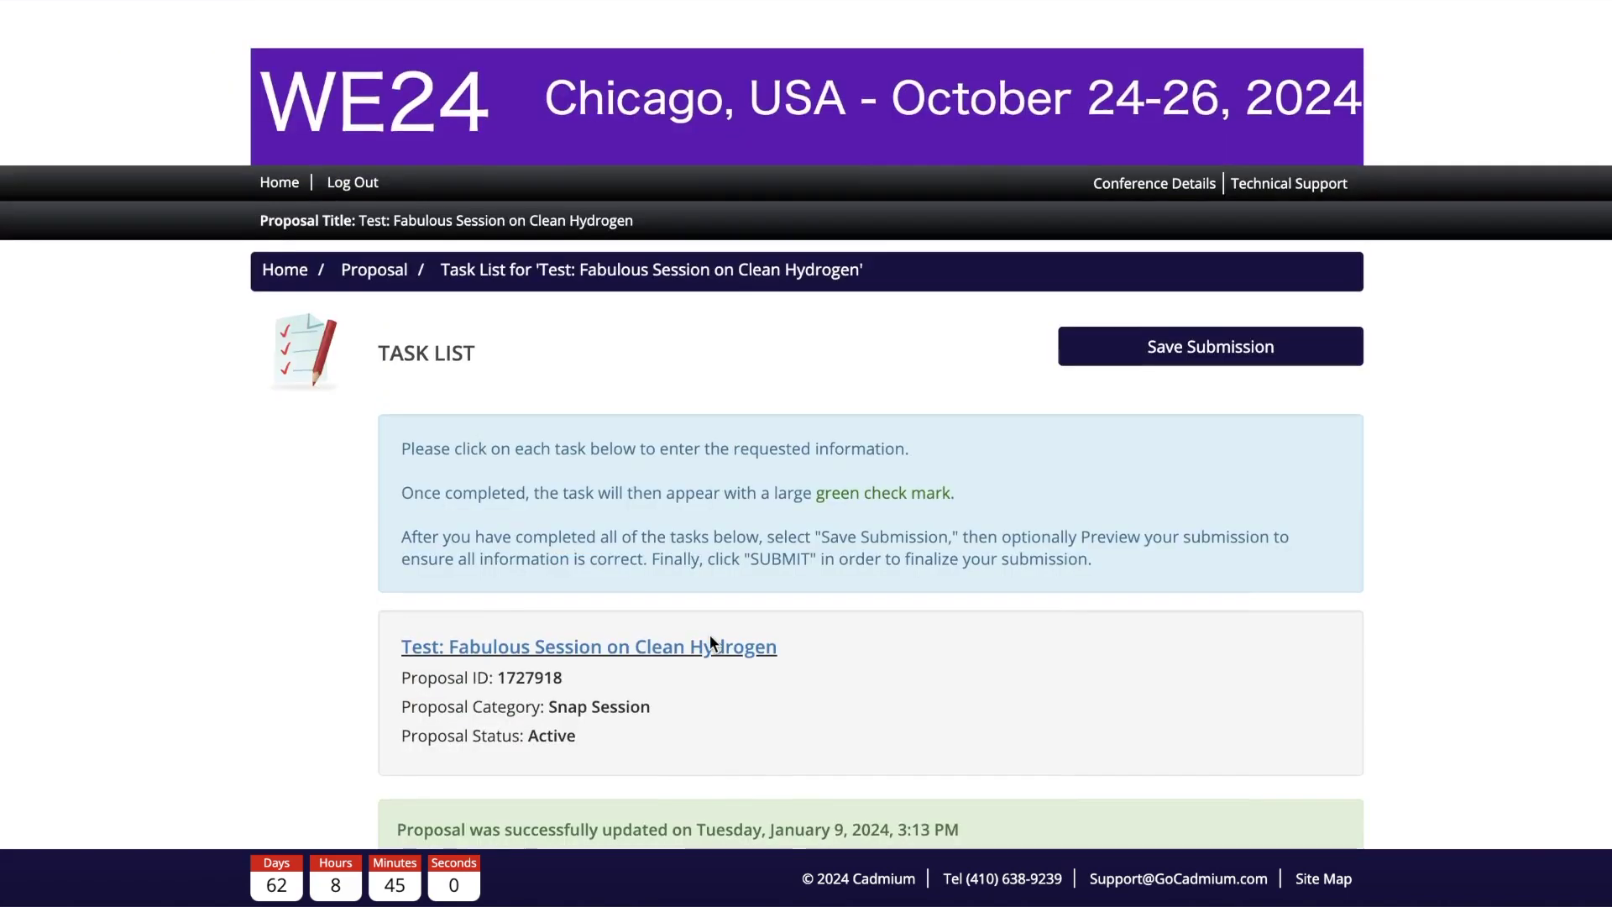
{"action": "scroll", "coordinate": [593, 249], "scroll_direction": "down", "scroll_amount": 1}
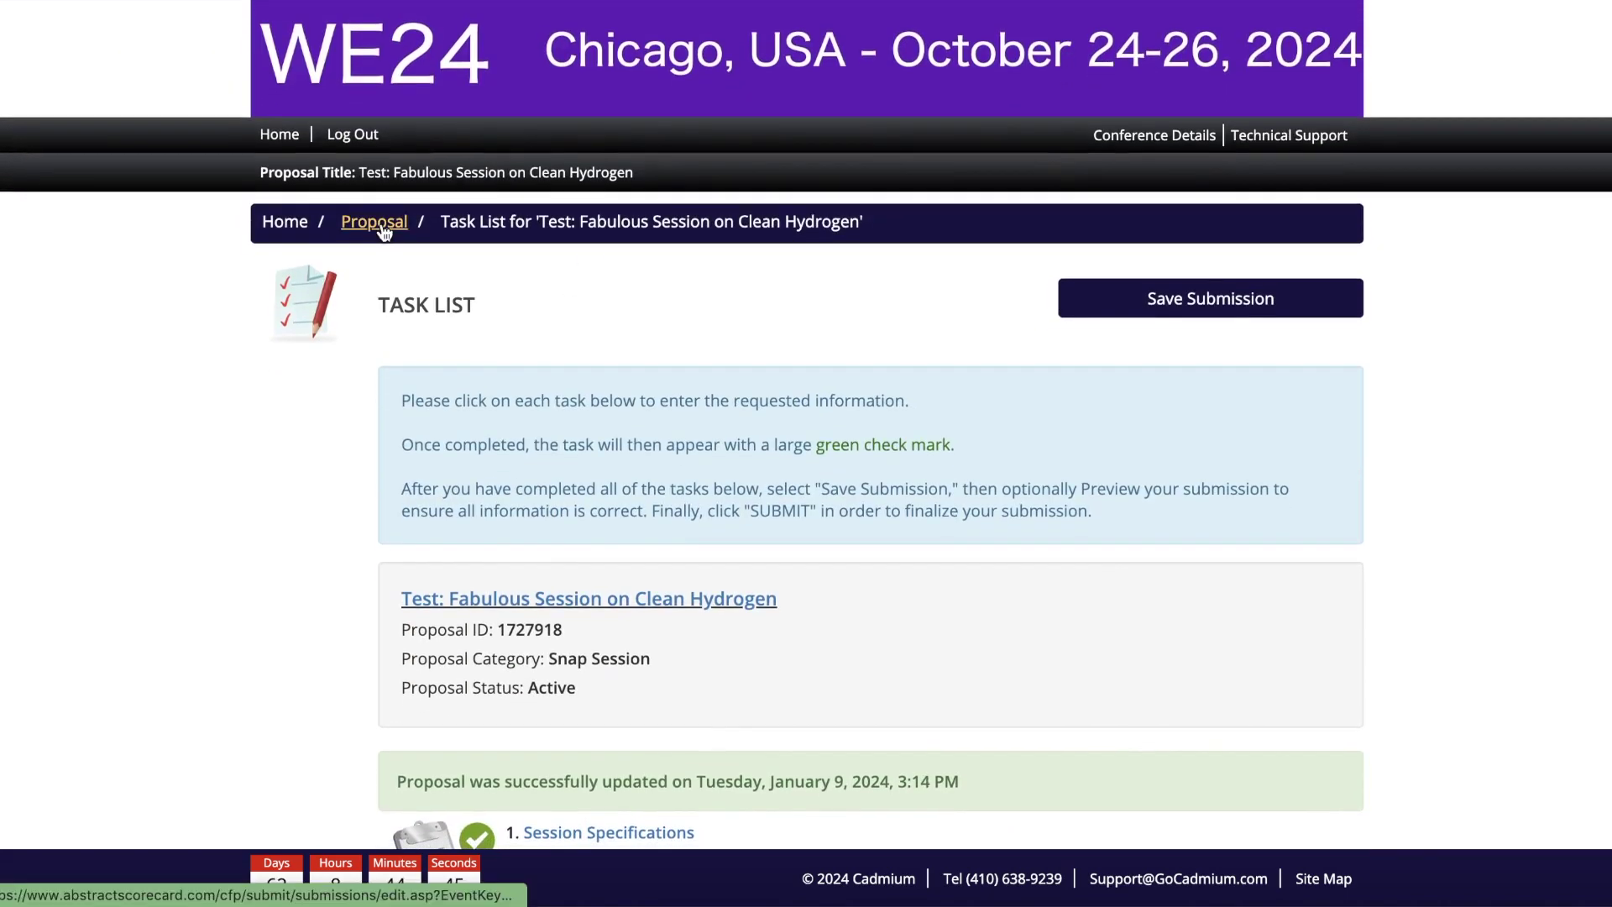
{"action": "left_click", "coordinate": [374, 219]}
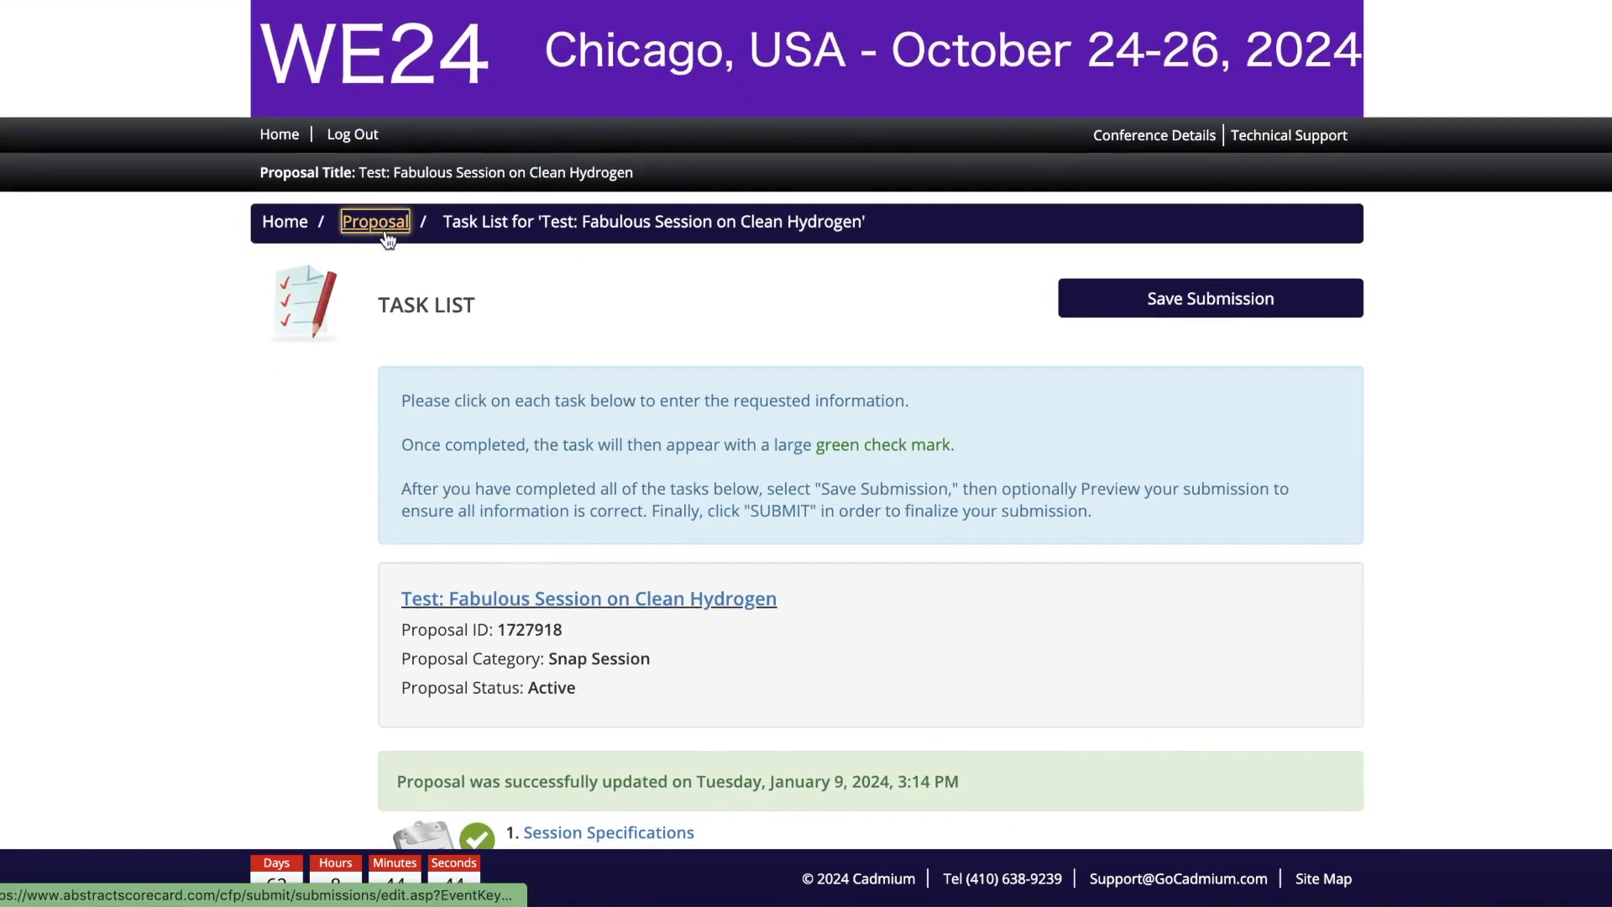
{"action": "left_click", "coordinate": [592, 520]}
{"action": "left_click", "coordinate": [564, 475]}
{"action": "left_click", "coordinate": [576, 737]}
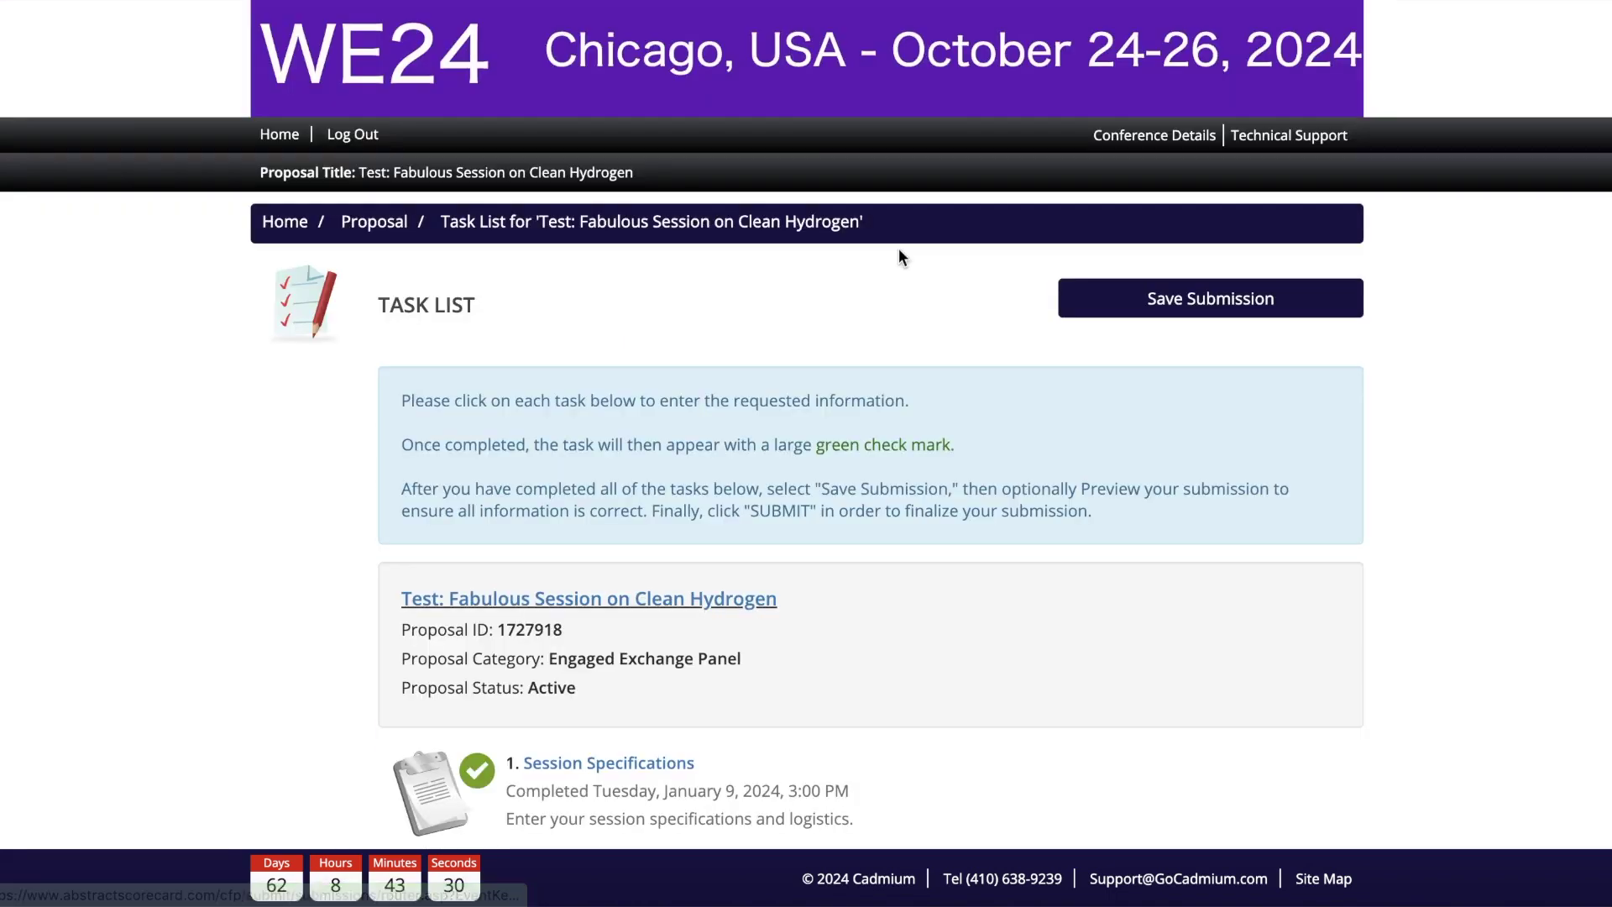
{"action": "scroll", "coordinate": [859, 695], "scroll_direction": "down", "scroll_amount": 1}
{"action": "scroll", "coordinate": [858, 695], "scroll_direction": "down", "scroll_amount": 10}
{"action": "left_click", "coordinate": [599, 541]}
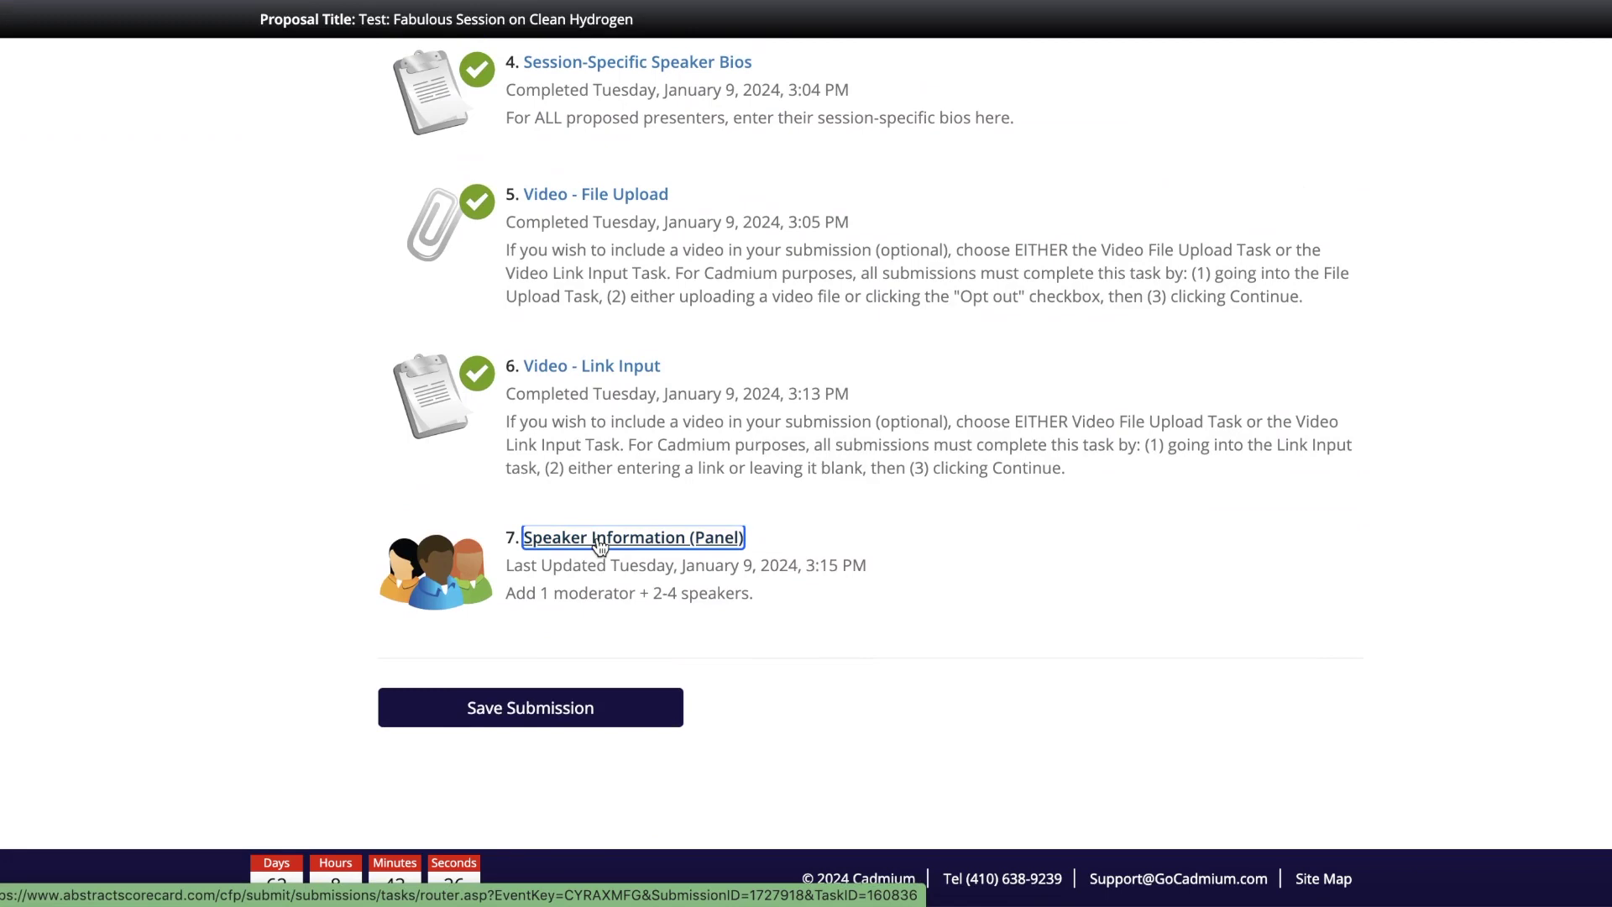
{"action": "scroll", "coordinate": [892, 676], "scroll_direction": "down", "scroll_amount": 6}
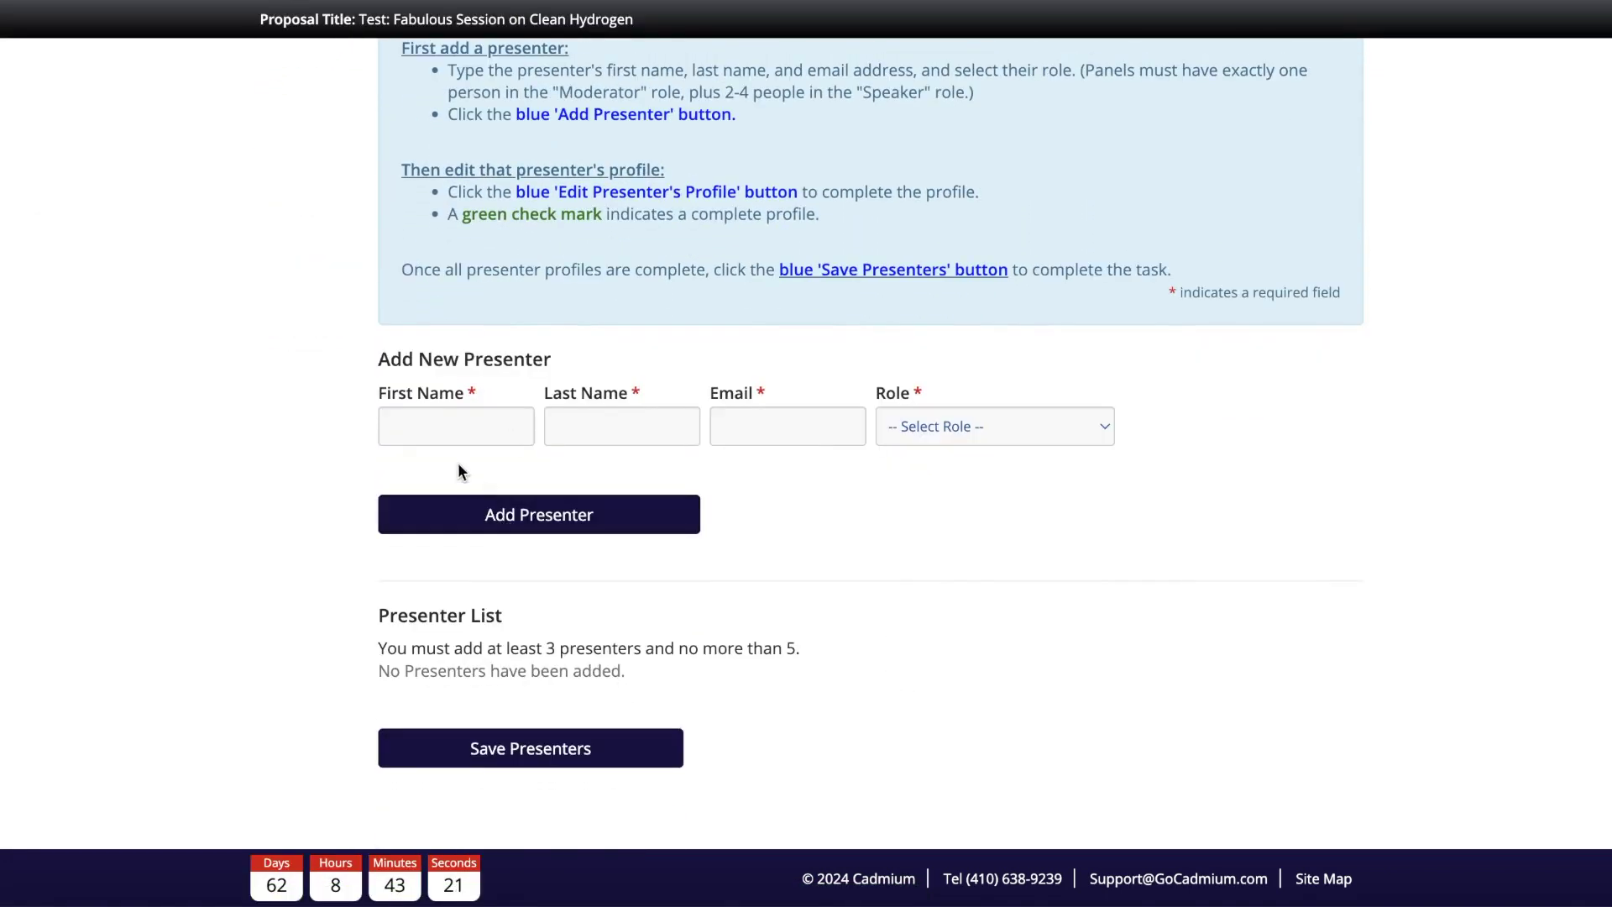
Step: Add a presenter in the Moderator role with first name, last name and e-mail entered
{"action": "left_click", "coordinate": [451, 440]}
{"action": "type", "text": "Jane"}
{"action": "key", "text": "Tab"}
{"action": "type", "text": "Doe"}
{"action": "key", "text": "Tab"}
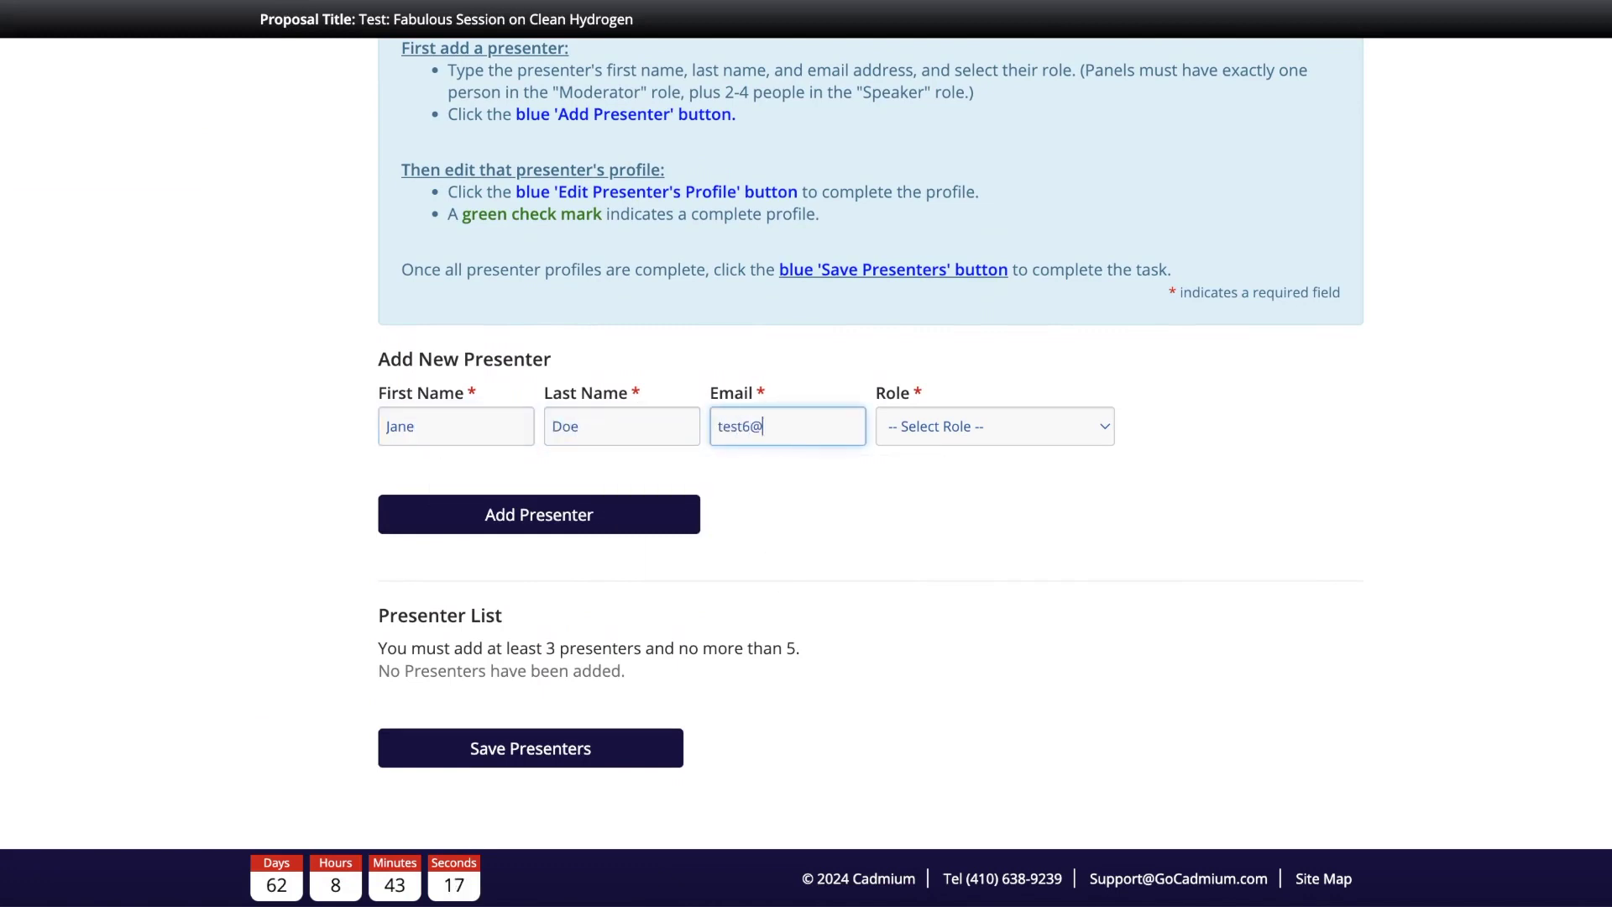
{"action": "left_click", "coordinate": [878, 428]}
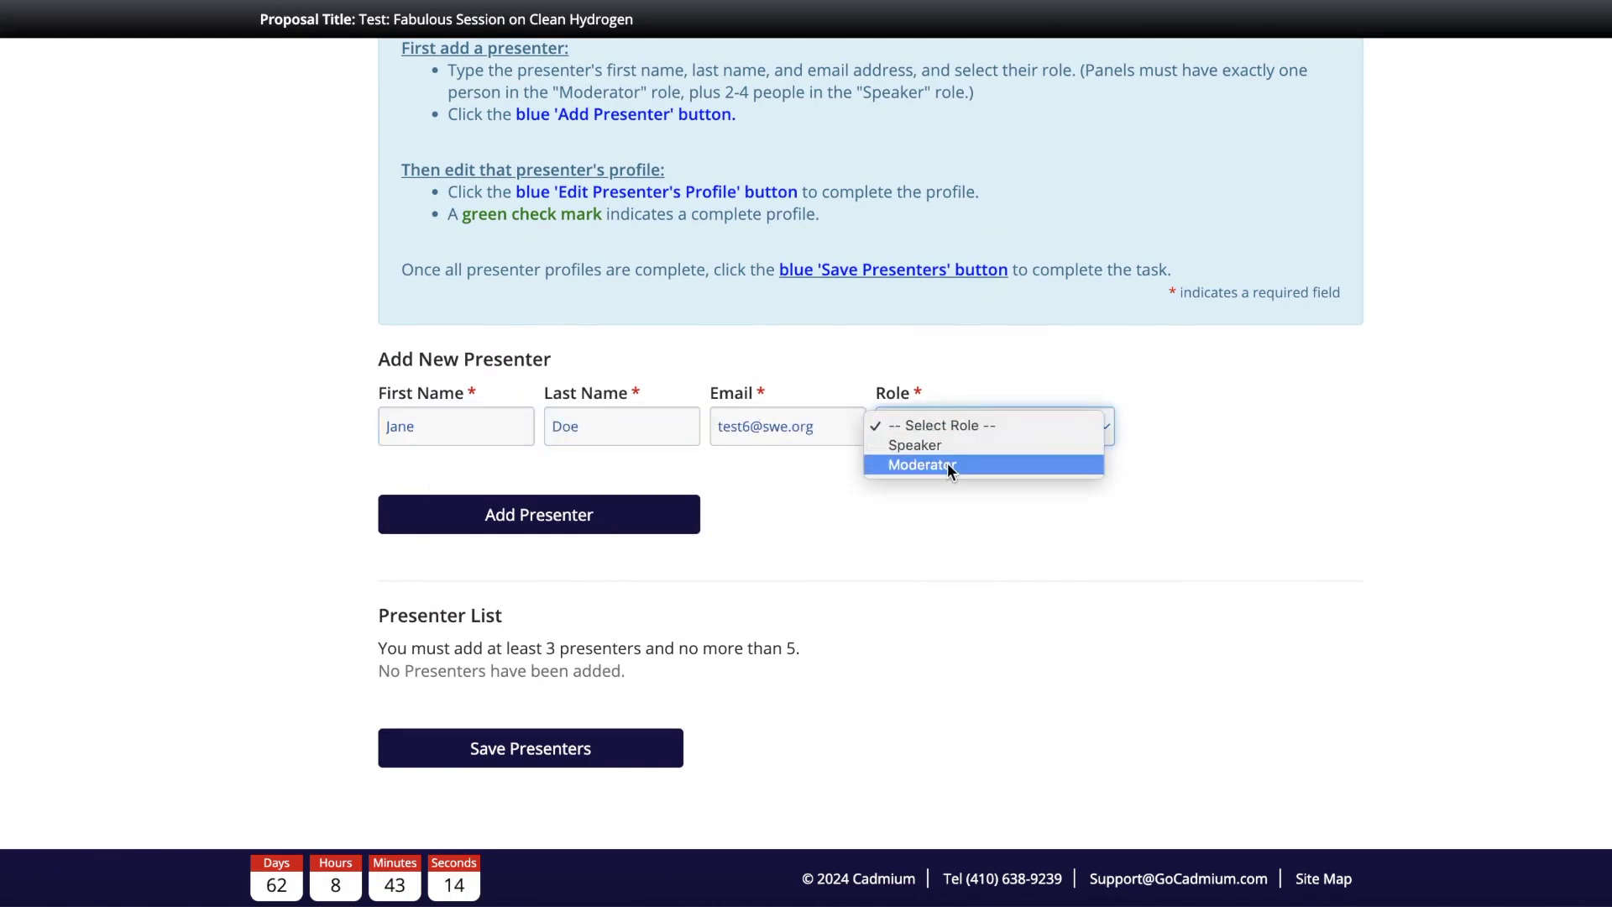
{"action": "left_click", "coordinate": [945, 466]}
{"action": "left_click", "coordinate": [610, 535]}
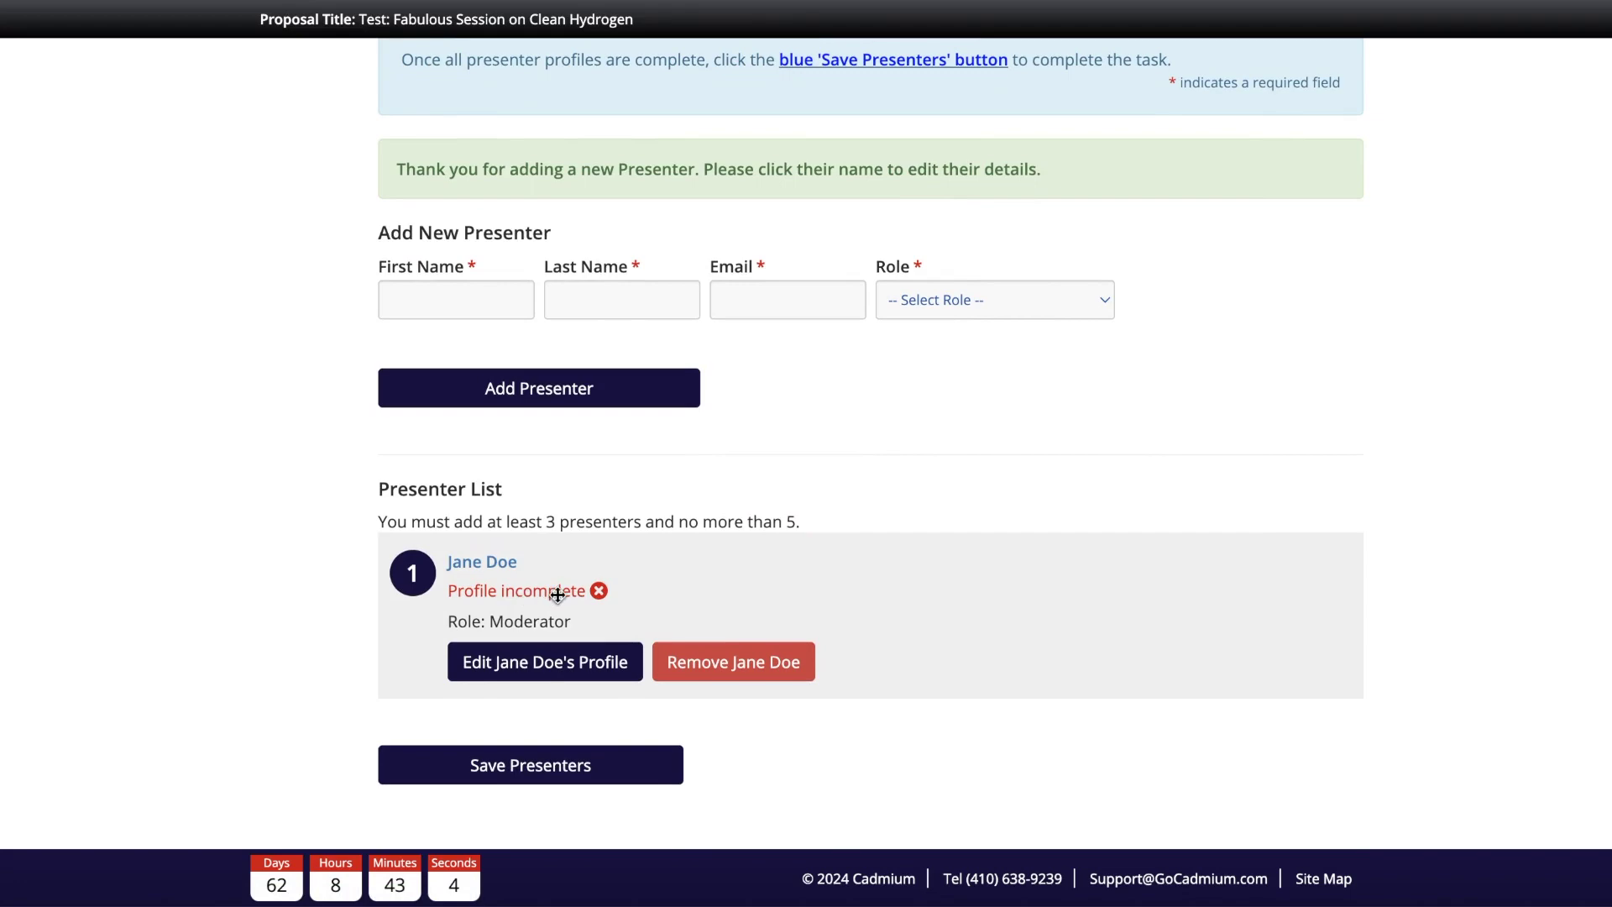
Step: Fill in the moderator's phone and city, position 'Senior Technical Lead', company 'Fictionville Engineering'
{"action": "left_click", "coordinate": [574, 659]}
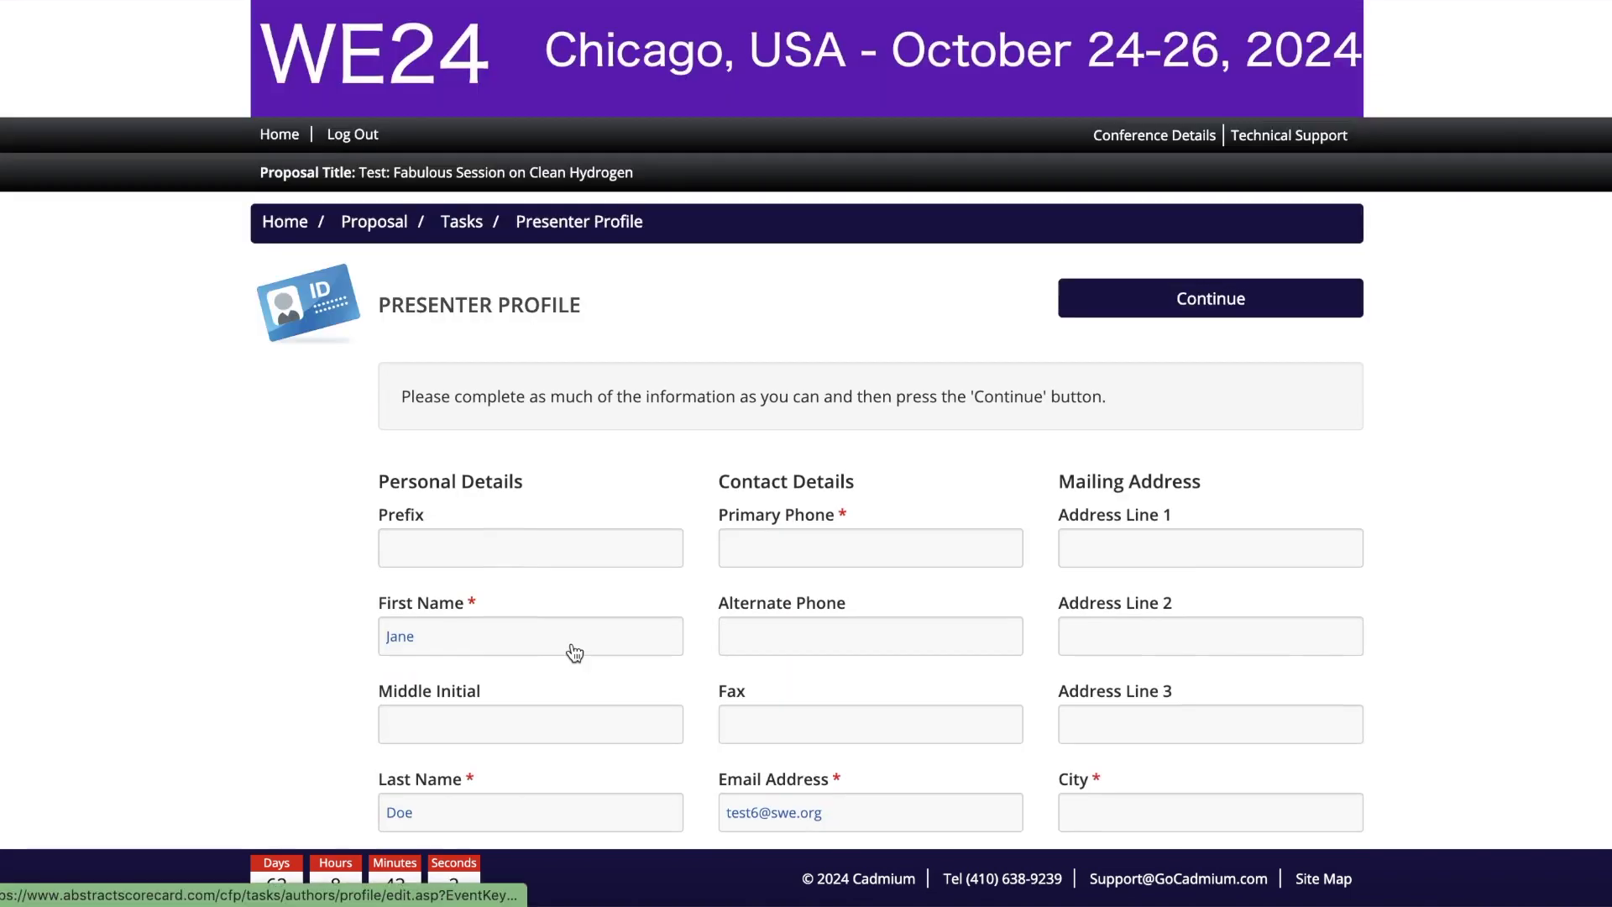
{"action": "scroll", "coordinate": [568, 652], "scroll_direction": "down", "scroll_amount": 3}
{"action": "scroll", "coordinate": [495, 746], "scroll_direction": "down", "scroll_amount": 1}
{"action": "left_click", "coordinate": [849, 179]}
{"action": "type", "text": "3125555555"}
{"action": "key", "text": "Tab"}
{"action": "scroll", "coordinate": [1152, 361], "scroll_direction": "up", "scroll_amount": 1}
{"action": "left_click", "coordinate": [1281, 489]}
{"action": "left_click", "coordinate": [1213, 529]}
{"action": "scroll", "coordinate": [1169, 363], "scroll_direction": "down", "scroll_amount": 6}
{"action": "left_click", "coordinate": [591, 412]}
{"action": "type", "text": "Senior Technical Lead"}
{"action": "key", "text": "Tab"}
{"action": "type", "text": "Fictionville Engineering"}
{"action": "scroll", "coordinate": [911, 532], "scroll_direction": "down", "scroll_amount": 3}
{"action": "scroll", "coordinate": [635, 572], "scroll_direction": "down", "scroll_amount": 3}
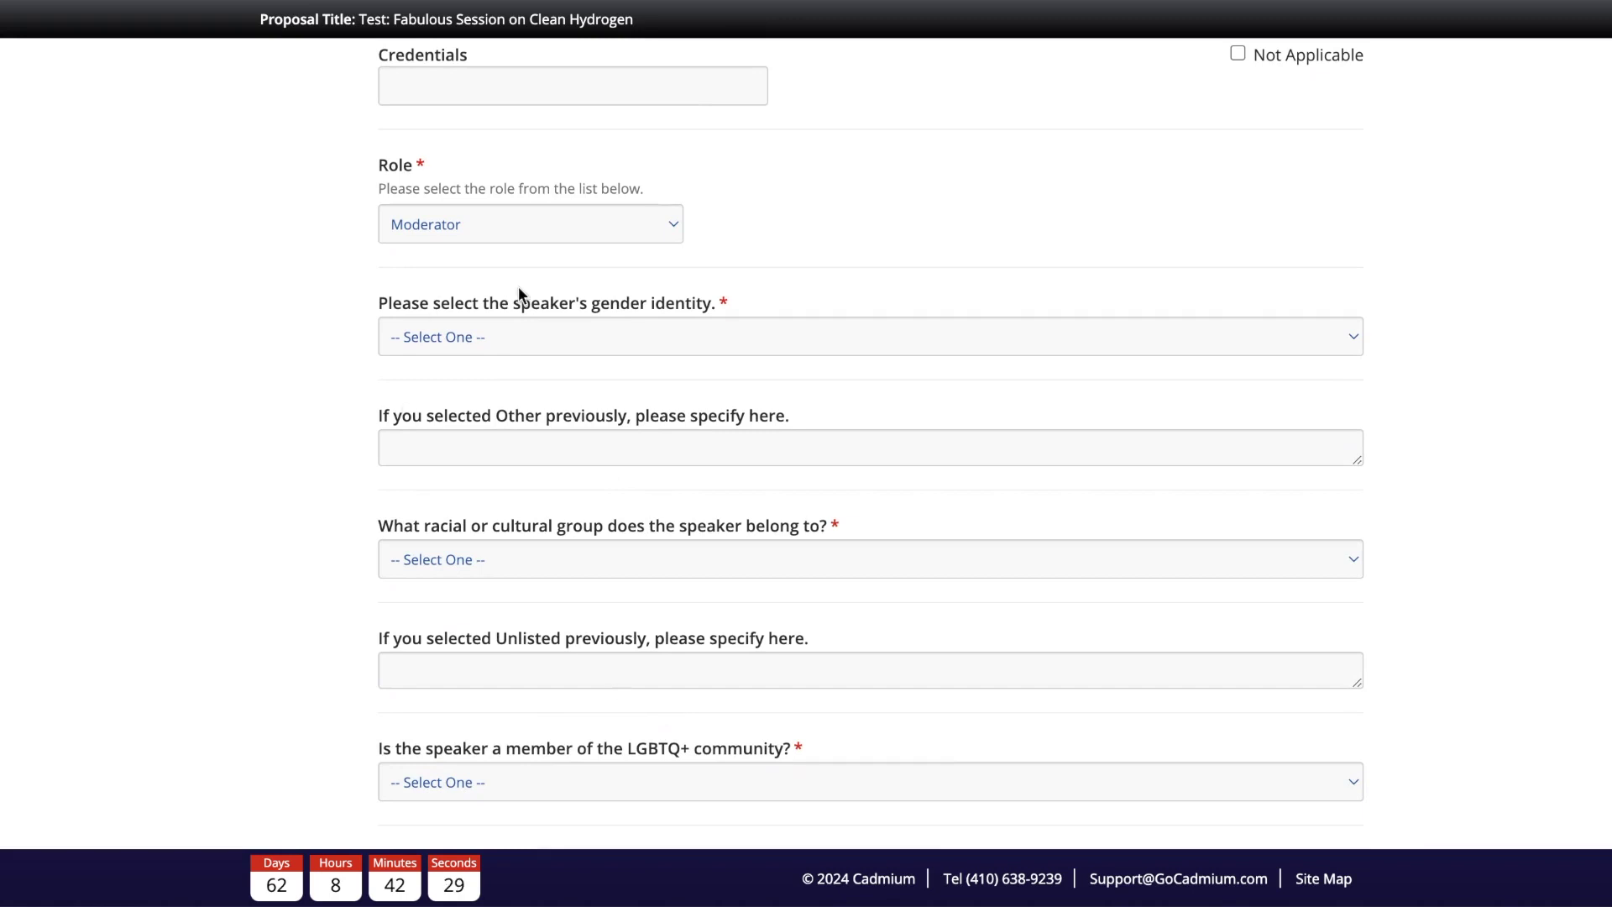
Step: Answer the gender, racial group and LGBTQ+ questions with 'I prefer not to answer'
{"action": "left_click", "coordinate": [601, 332]}
{"action": "left_click", "coordinate": [601, 432]}
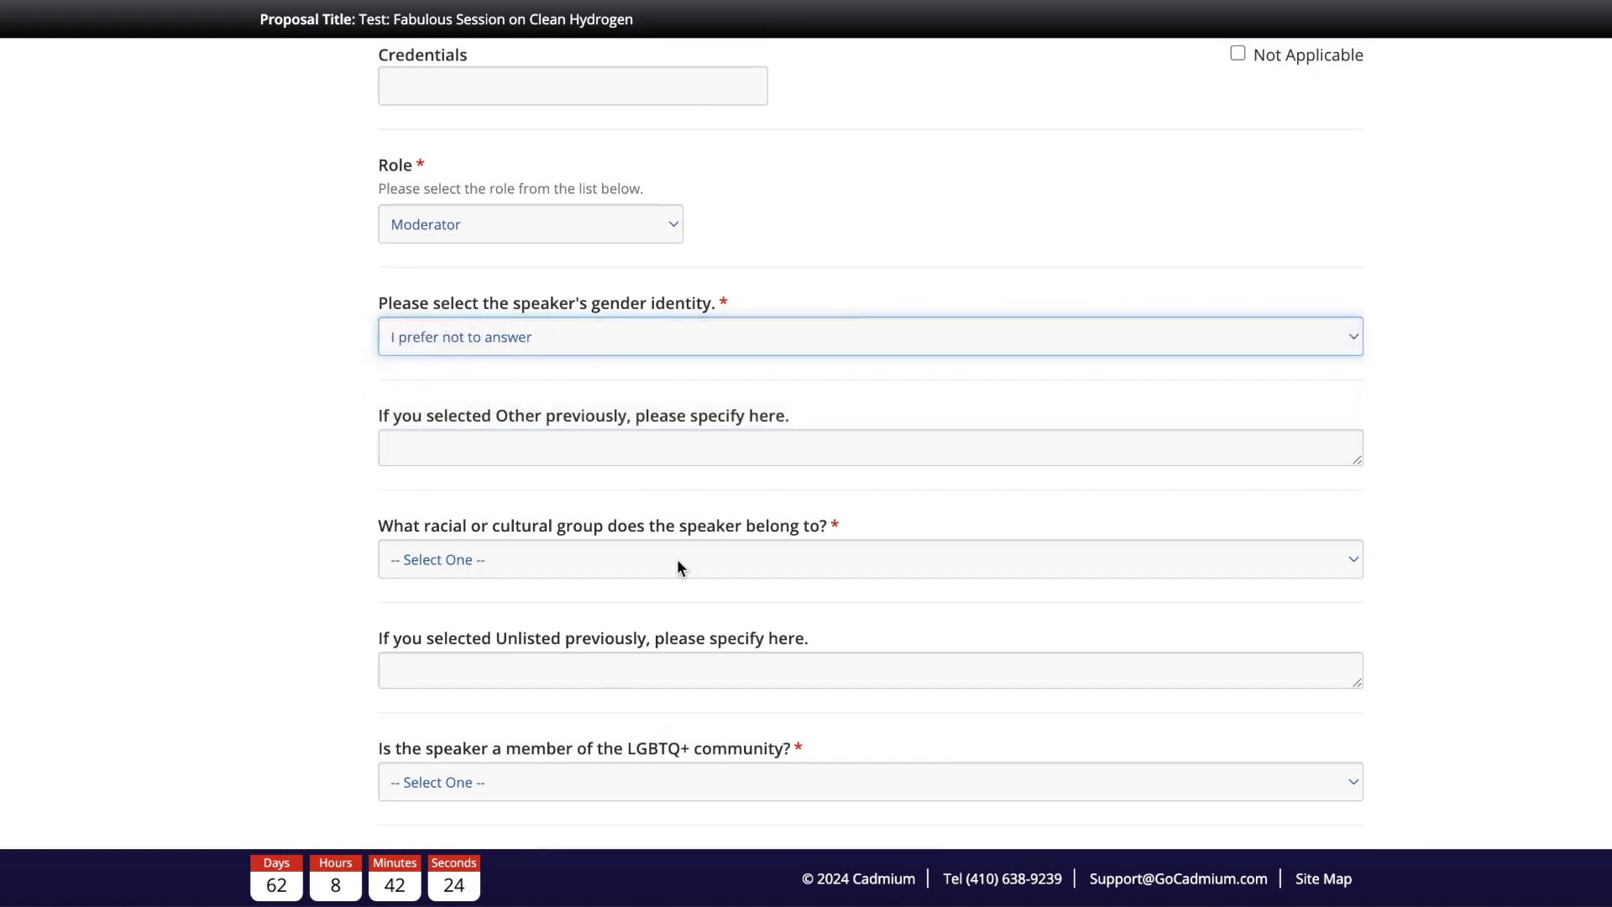
{"action": "left_click", "coordinate": [677, 558]}
{"action": "left_click", "coordinate": [662, 816]}
{"action": "scroll", "coordinate": [761, 612], "scroll_direction": "down", "scroll_amount": 2}
{"action": "left_click", "coordinate": [739, 588]}
{"action": "left_click", "coordinate": [704, 643]}
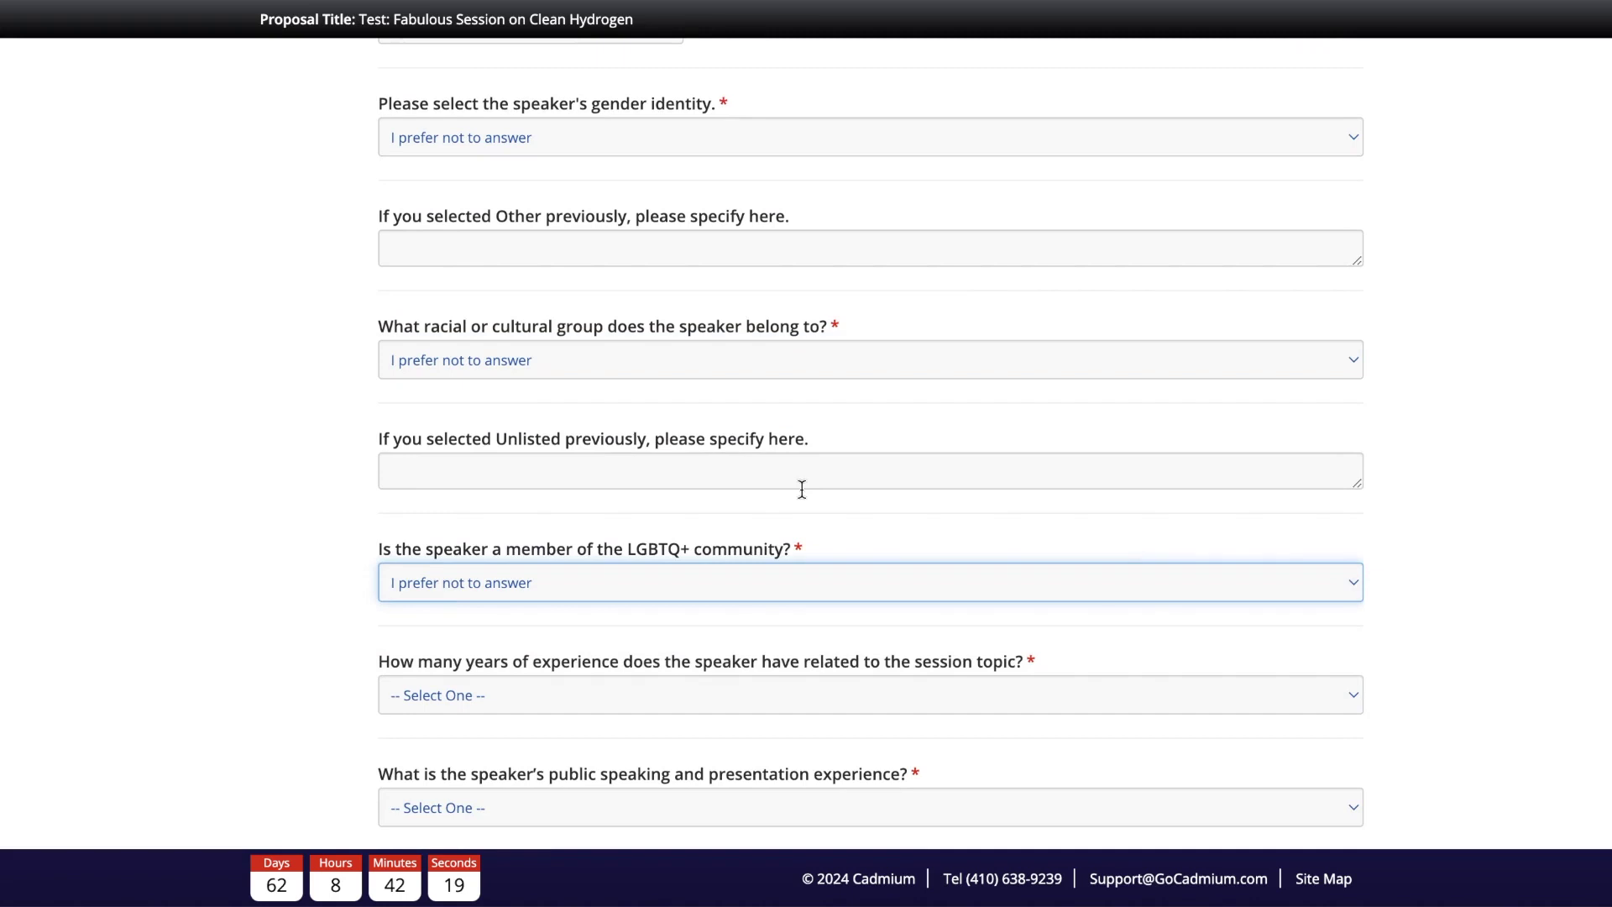
{"action": "scroll", "coordinate": [801, 487], "scroll_direction": "down", "scroll_amount": 1}
{"action": "left_click", "coordinate": [270, 441]}
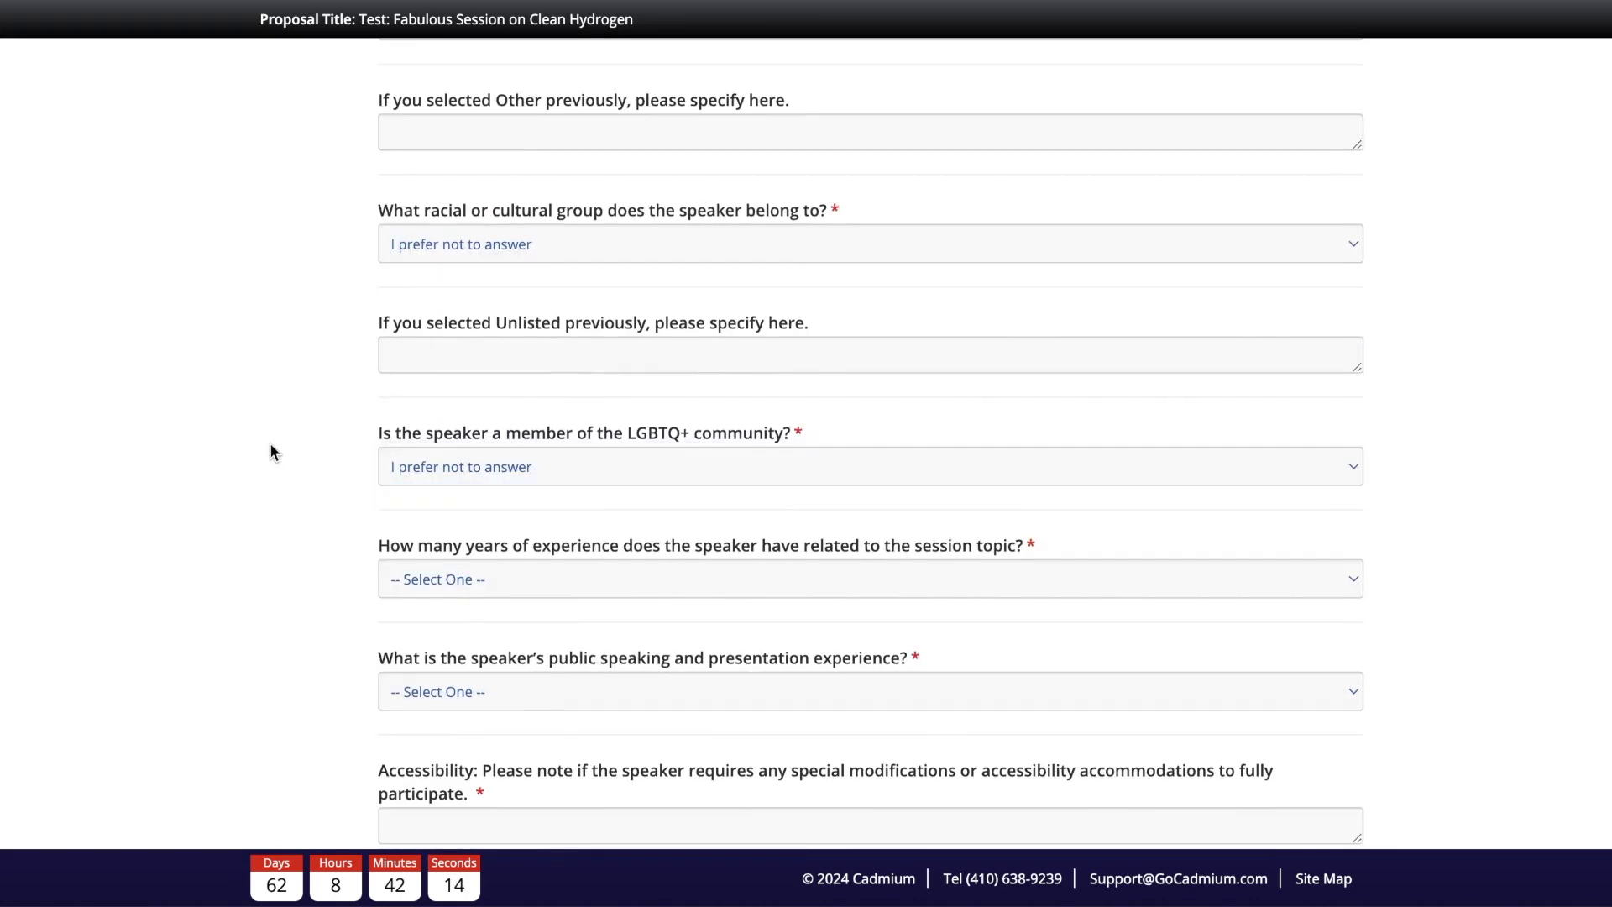
{"action": "scroll", "coordinate": [277, 484], "scroll_direction": "down", "scroll_amount": 2}
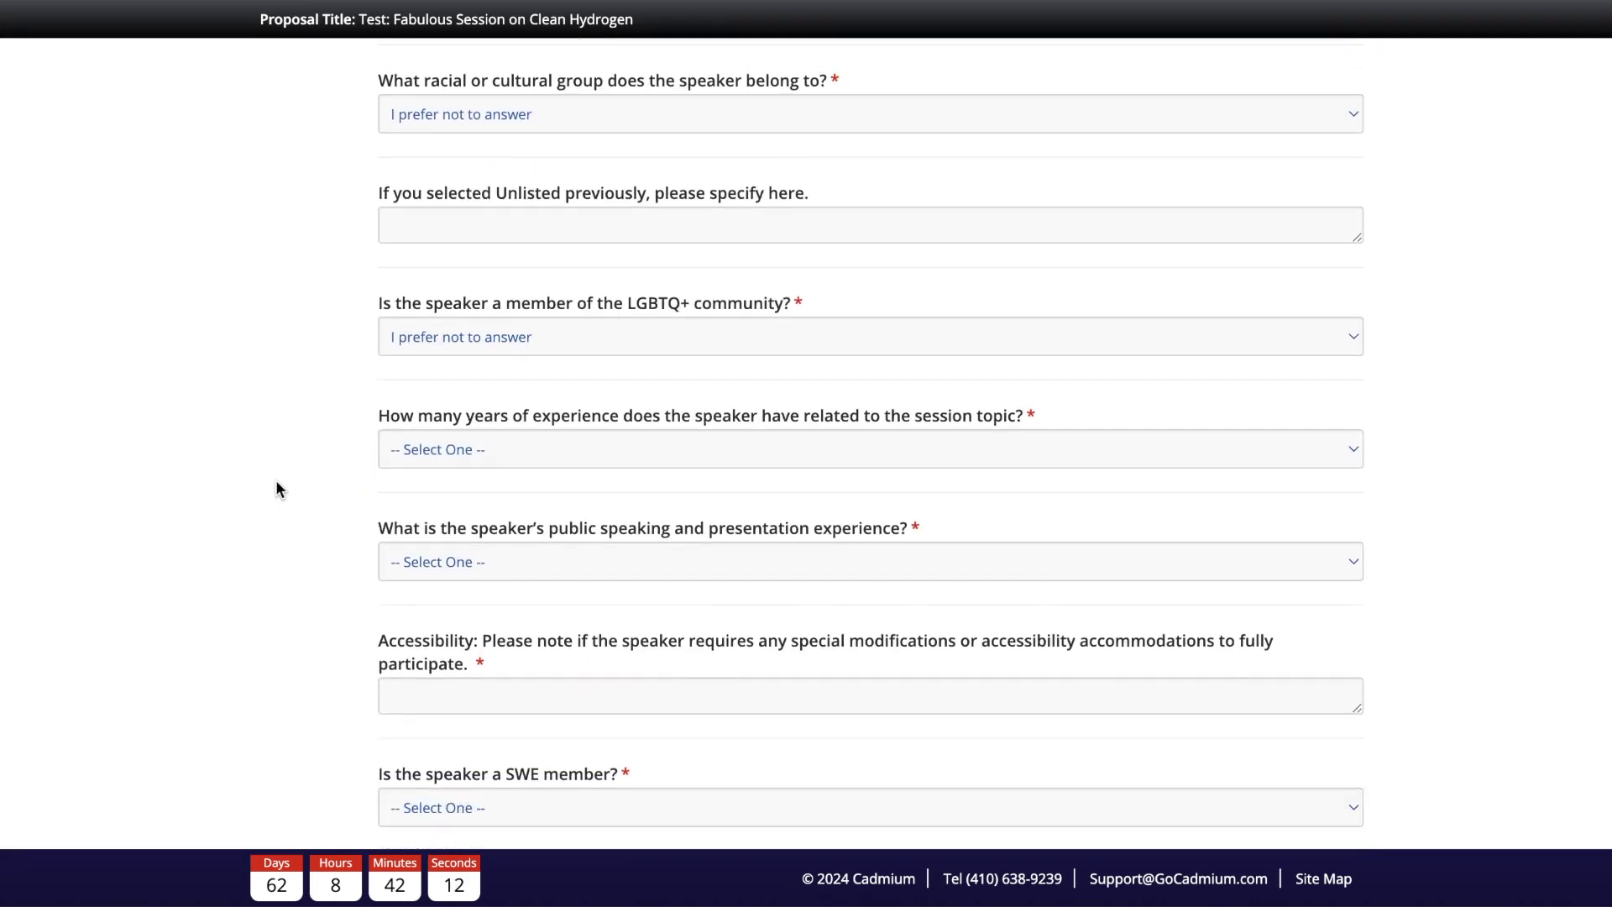
Step: Set experience to 6-10 years, speaking to Proficient, accessibility 'n/a', SWE member No
{"action": "left_click", "coordinate": [489, 452]}
{"action": "left_click", "coordinate": [454, 486]}
{"action": "left_click", "coordinate": [531, 568]}
{"action": "left_click", "coordinate": [616, 650]}
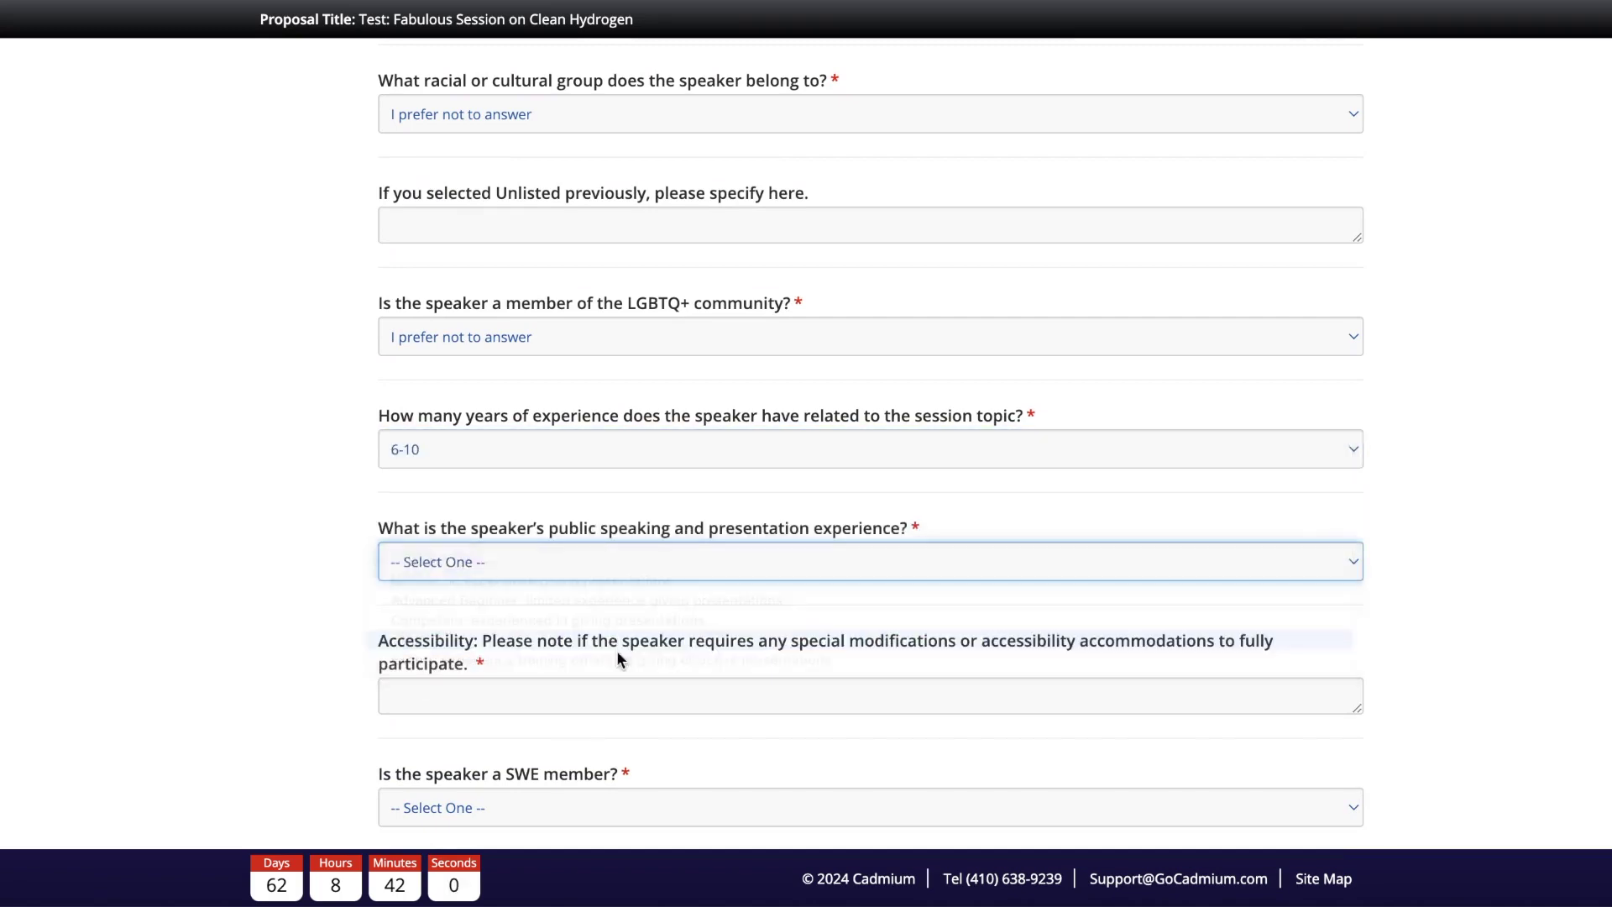
{"action": "left_click", "coordinate": [616, 695]}
{"action": "type", "text": "n/a"}
{"action": "left_click", "coordinate": [225, 714]}
{"action": "scroll", "coordinate": [225, 714], "scroll_direction": "down", "scroll_amount": 4}
{"action": "left_click", "coordinate": [562, 511]}
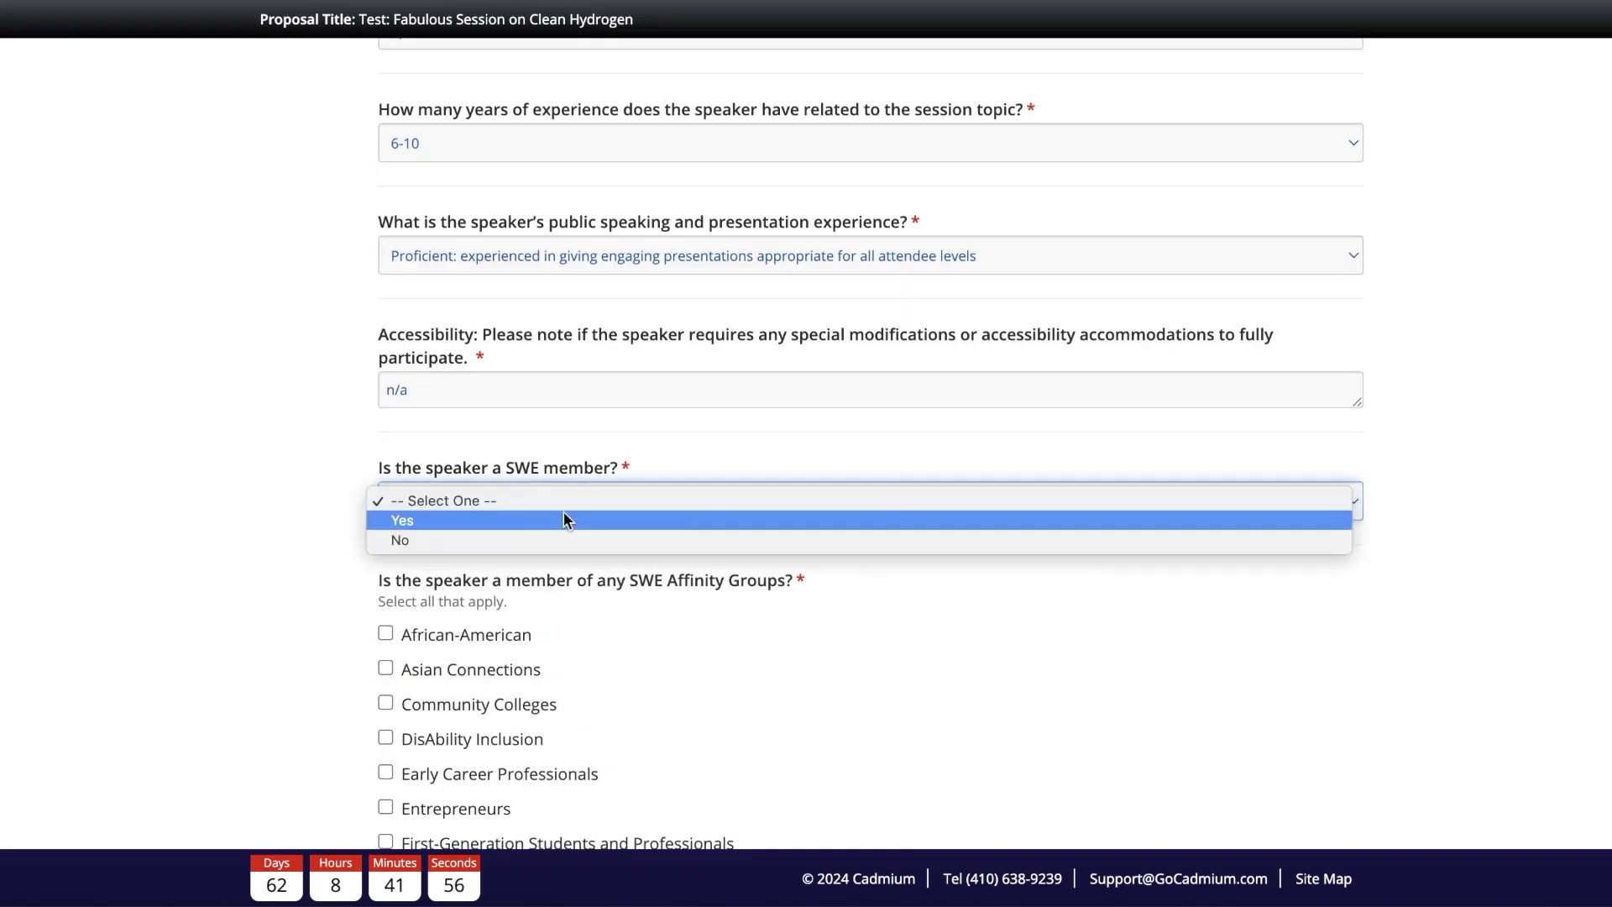
{"action": "left_click", "coordinate": [519, 540]}
{"action": "scroll", "coordinate": [701, 598], "scroll_direction": "down", "scroll_amount": 7}
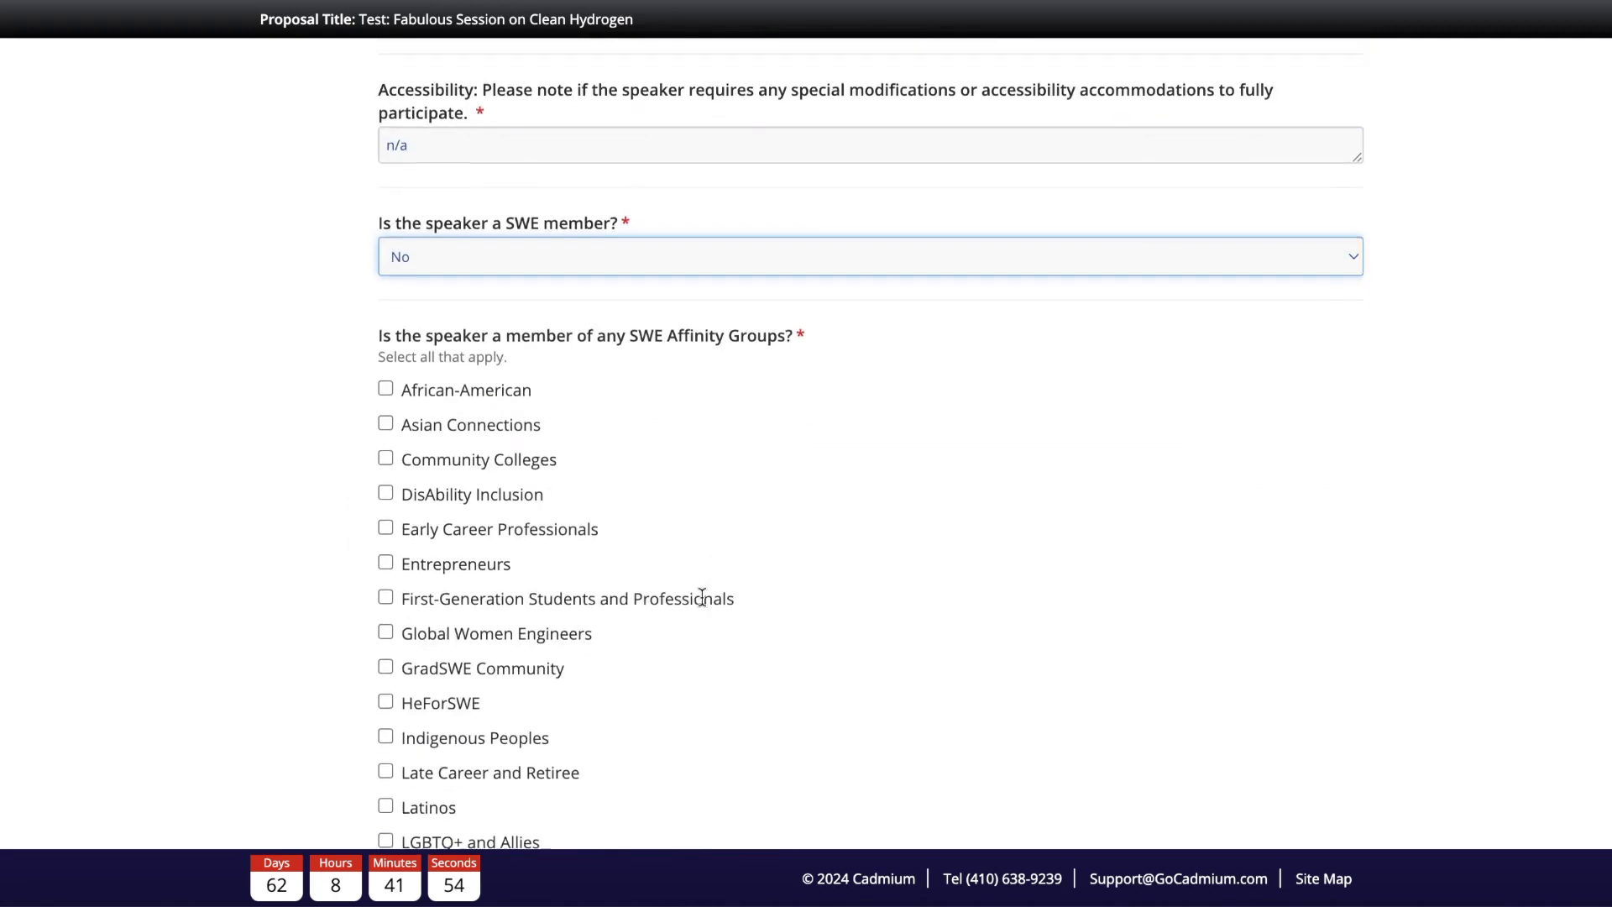
{"action": "scroll", "coordinate": [621, 564], "scroll_direction": "down", "scroll_amount": 2}
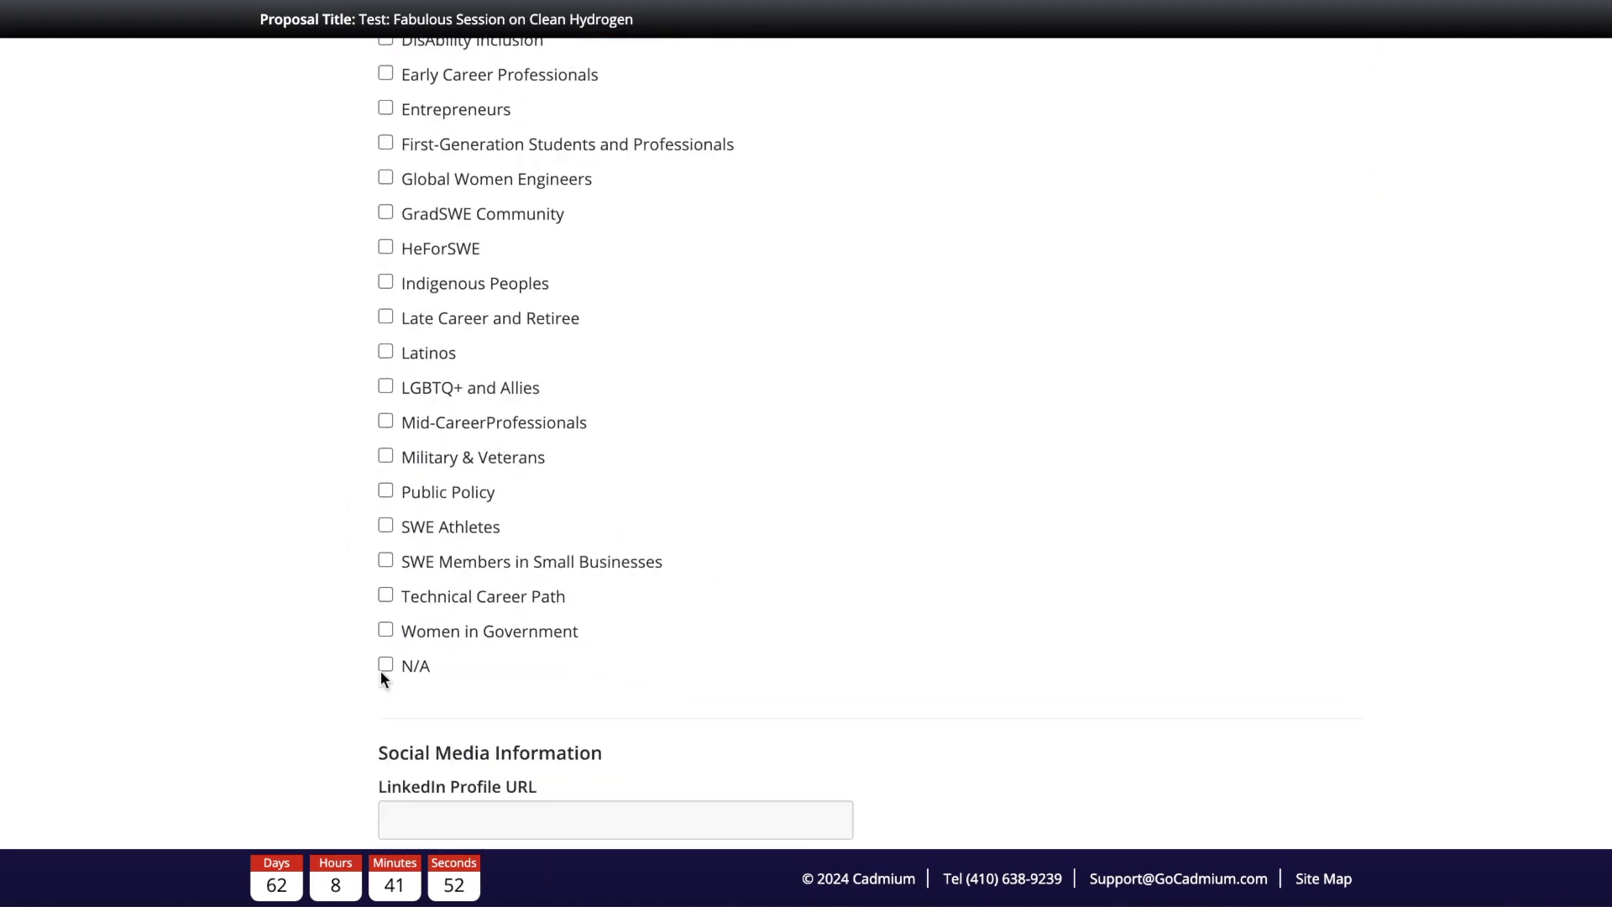
Step: Save the profile, upload janeMug.png as the speaker photo, and continue back to speaker information
{"action": "left_click", "coordinate": [561, 747]}
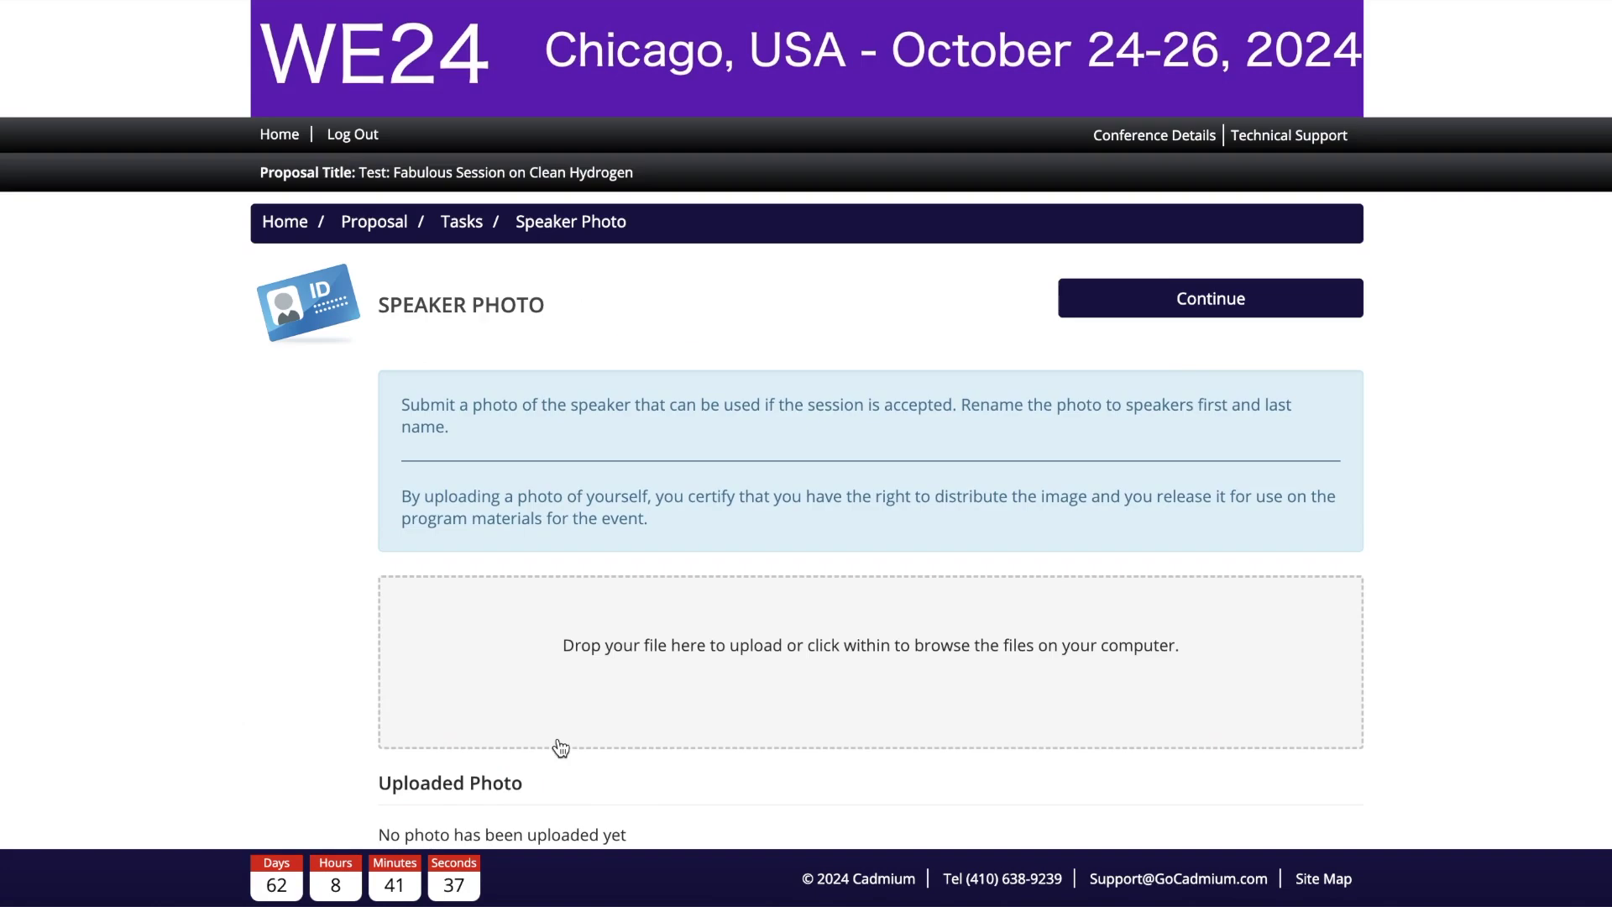
{"action": "left_click_drag", "start_coordinate": [763, 0], "coordinate": [738, 642]}
{"action": "scroll", "coordinate": [739, 642], "scroll_direction": "down", "scroll_amount": 2}
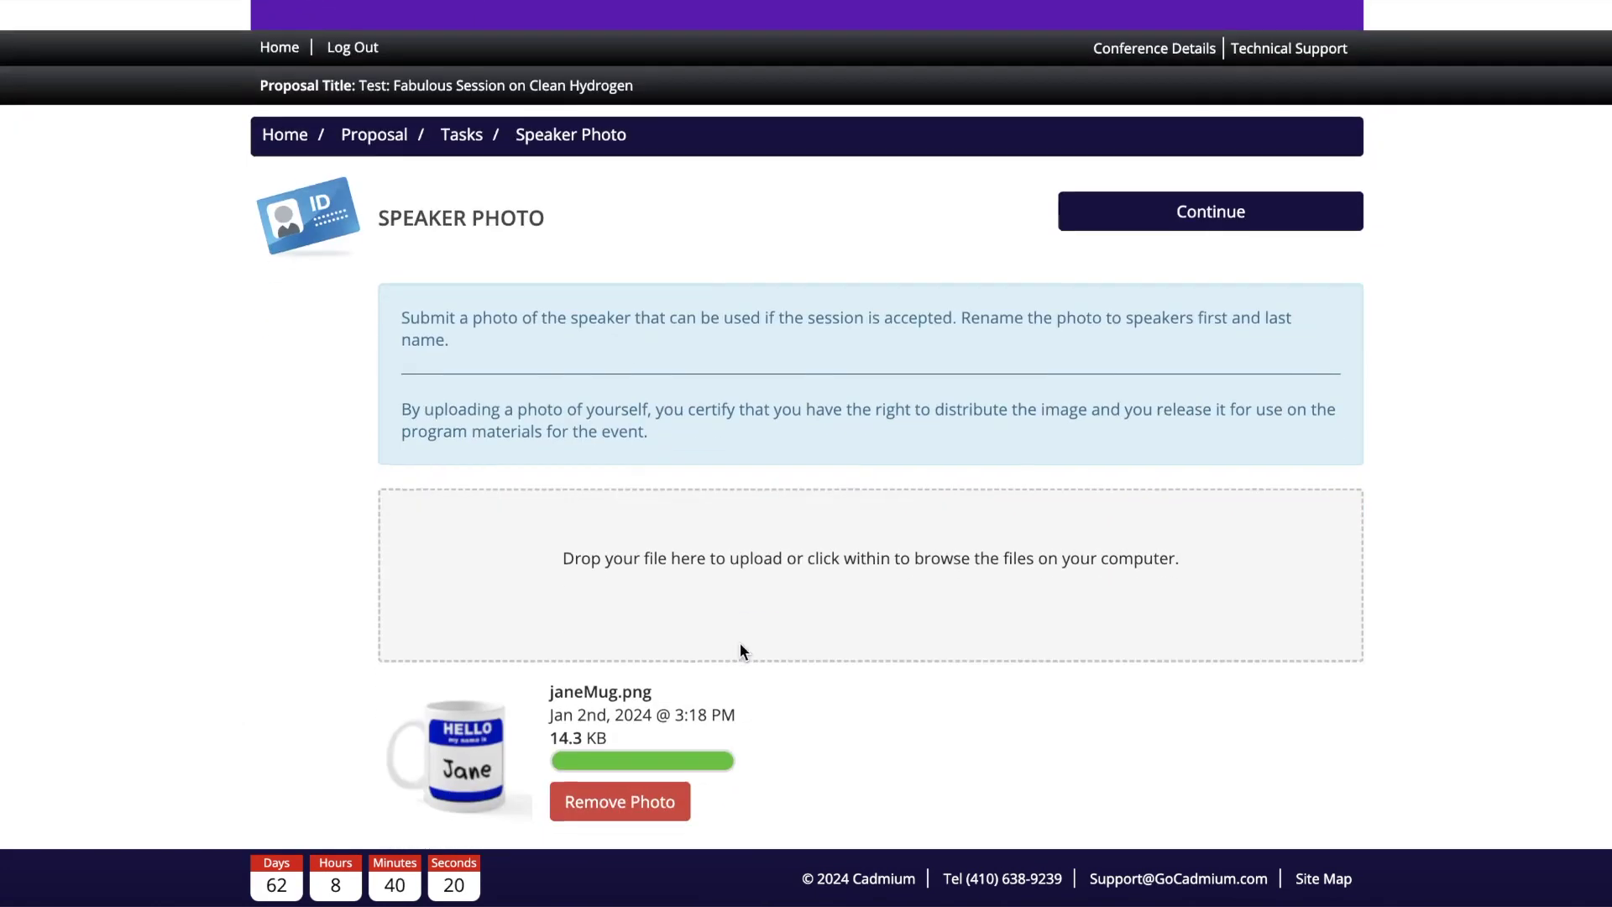
{"action": "scroll", "coordinate": [921, 663], "scroll_direction": "down", "scroll_amount": 1}
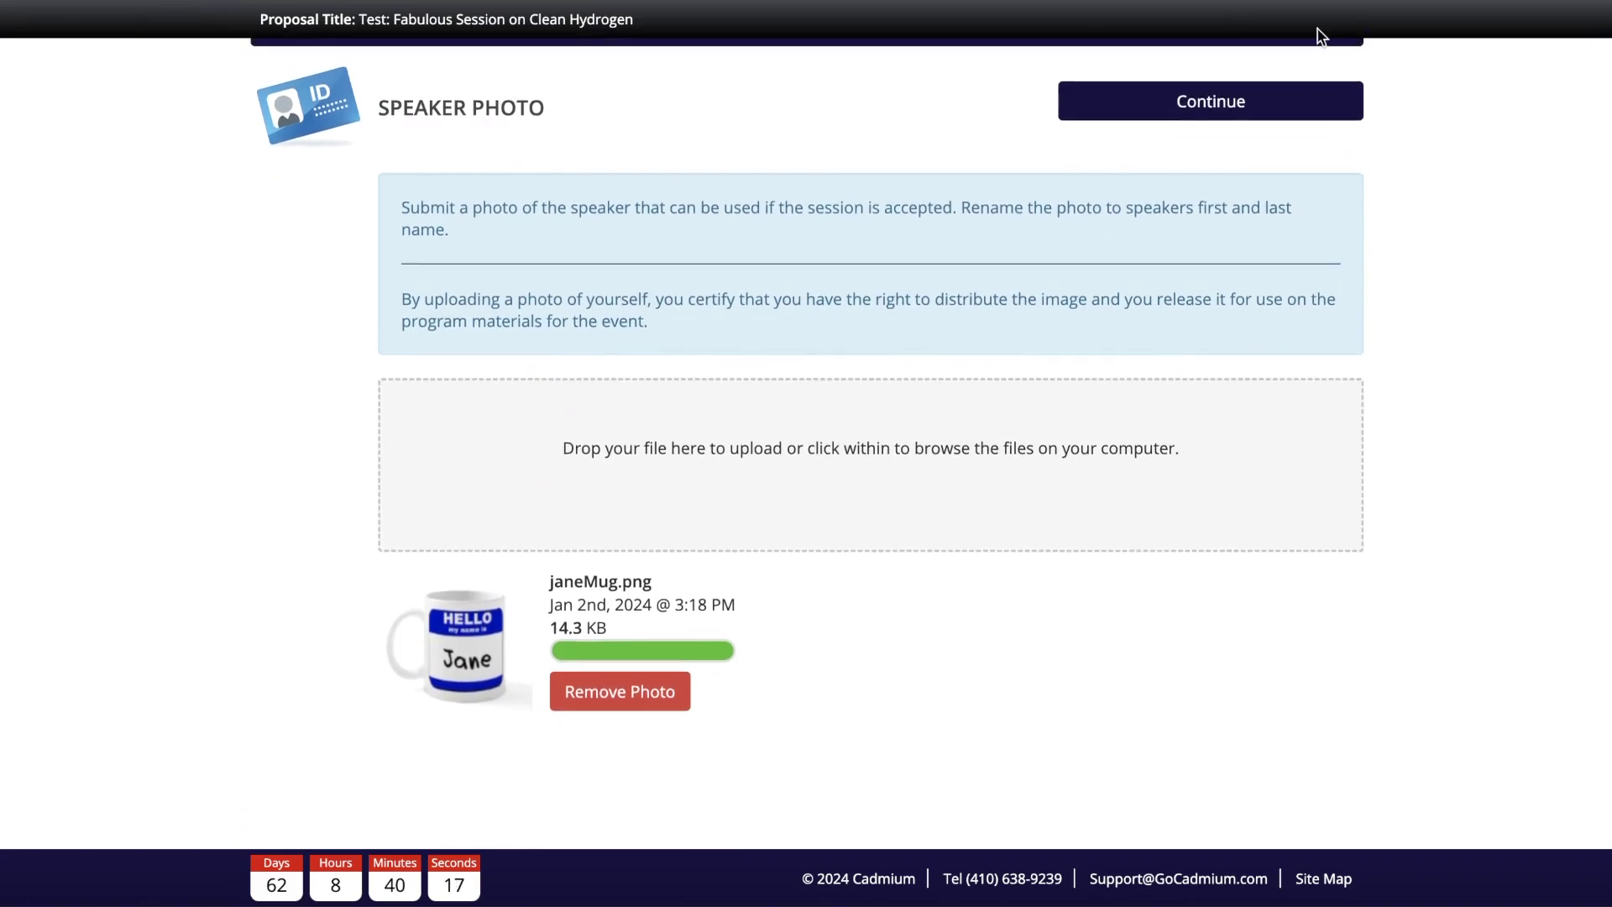
{"action": "left_click", "coordinate": [1217, 103]}
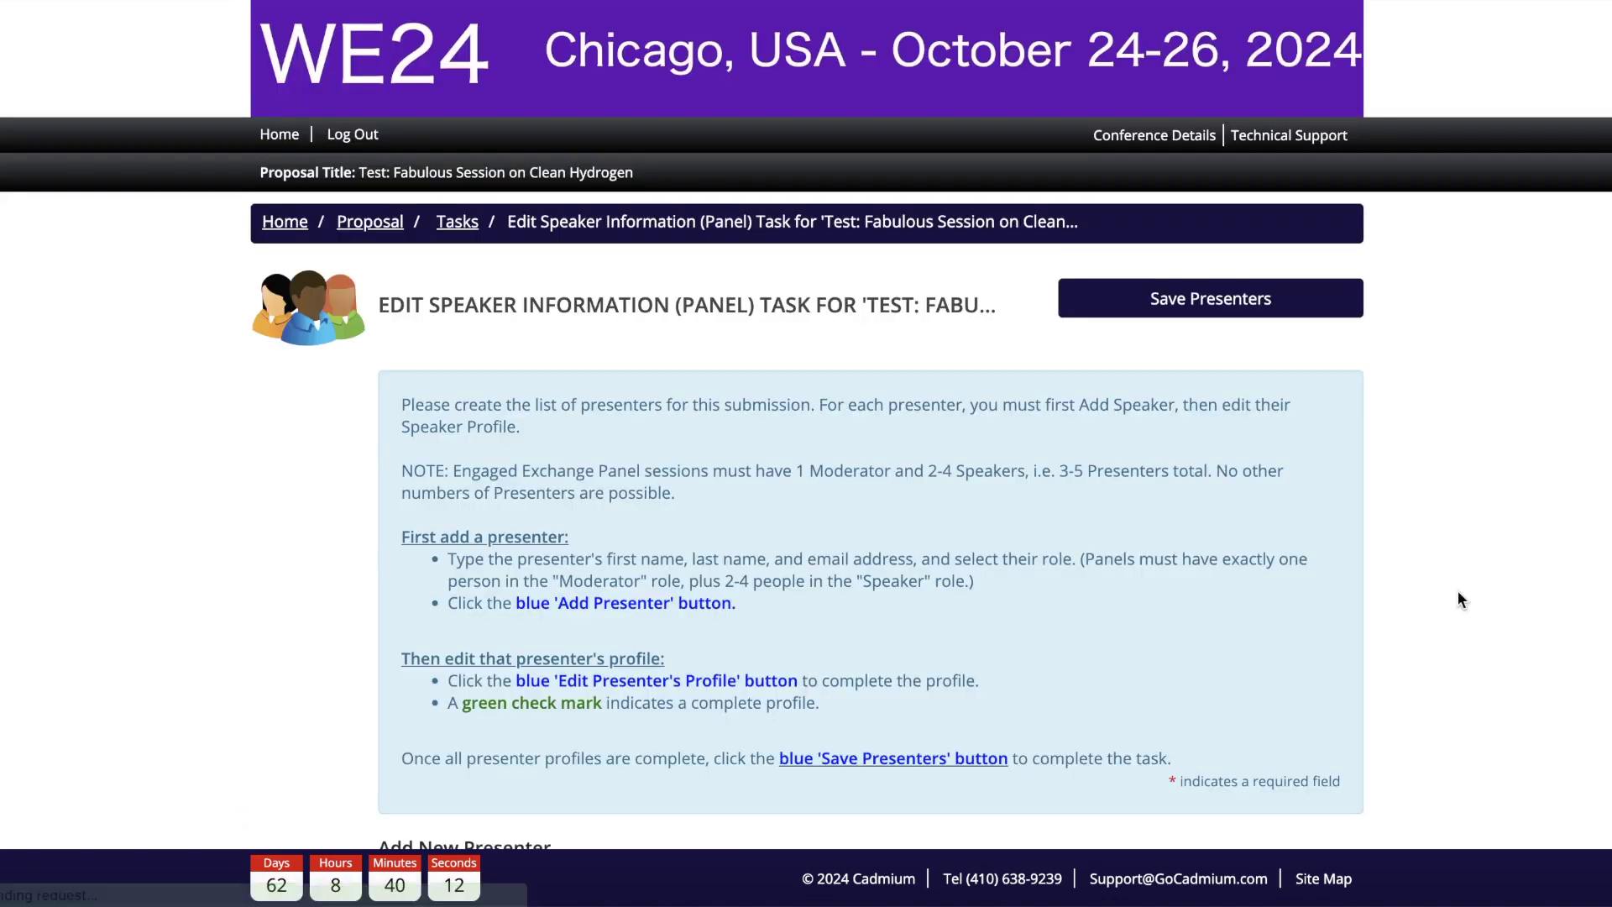
Step: Save the presenter list of one Moderator and two Speakers with completed profiles
{"action": "scroll", "coordinate": [1457, 589], "scroll_direction": "down", "scroll_amount": 8}
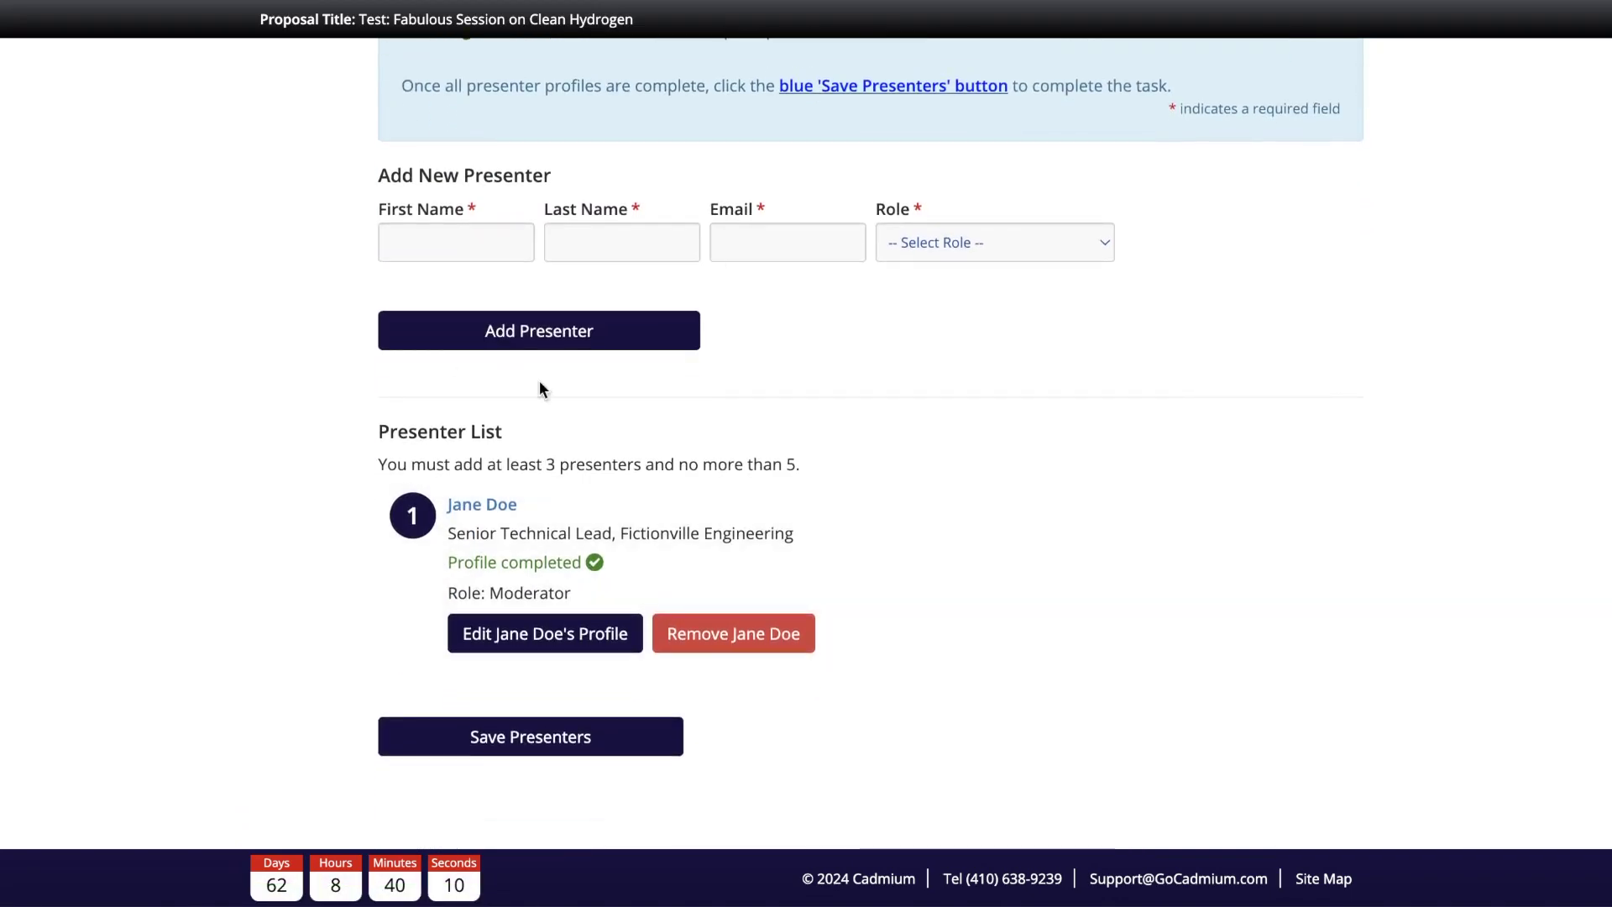
{"action": "scroll", "coordinate": [1104, 356], "scroll_direction": "up", "scroll_amount": 1}
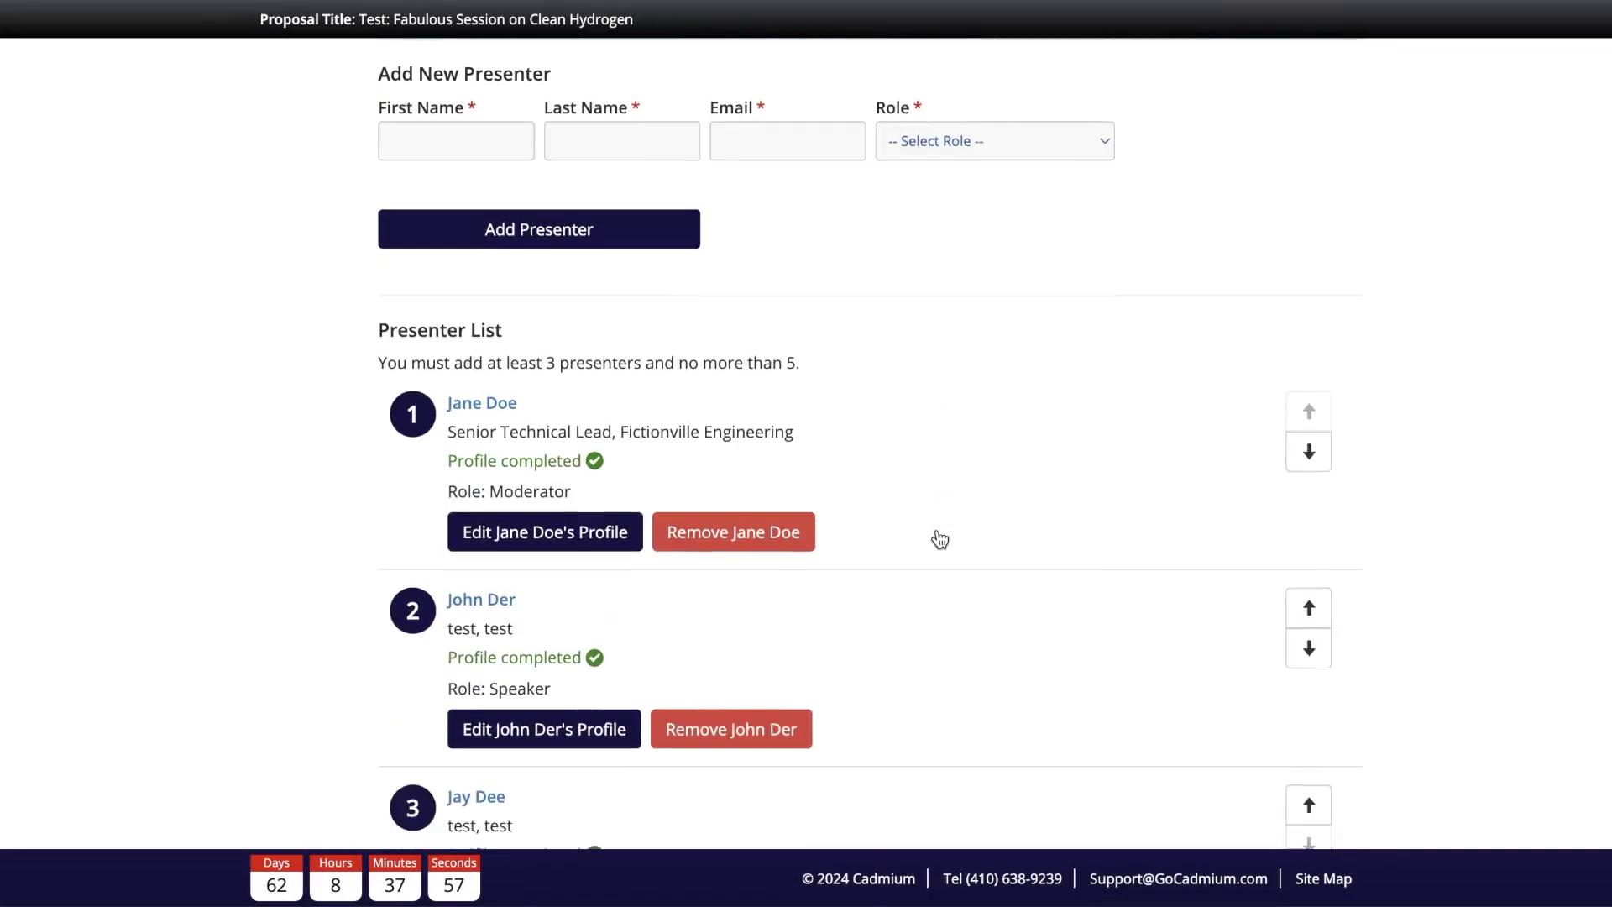
{"action": "scroll", "coordinate": [932, 540], "scroll_direction": "down", "scroll_amount": 3}
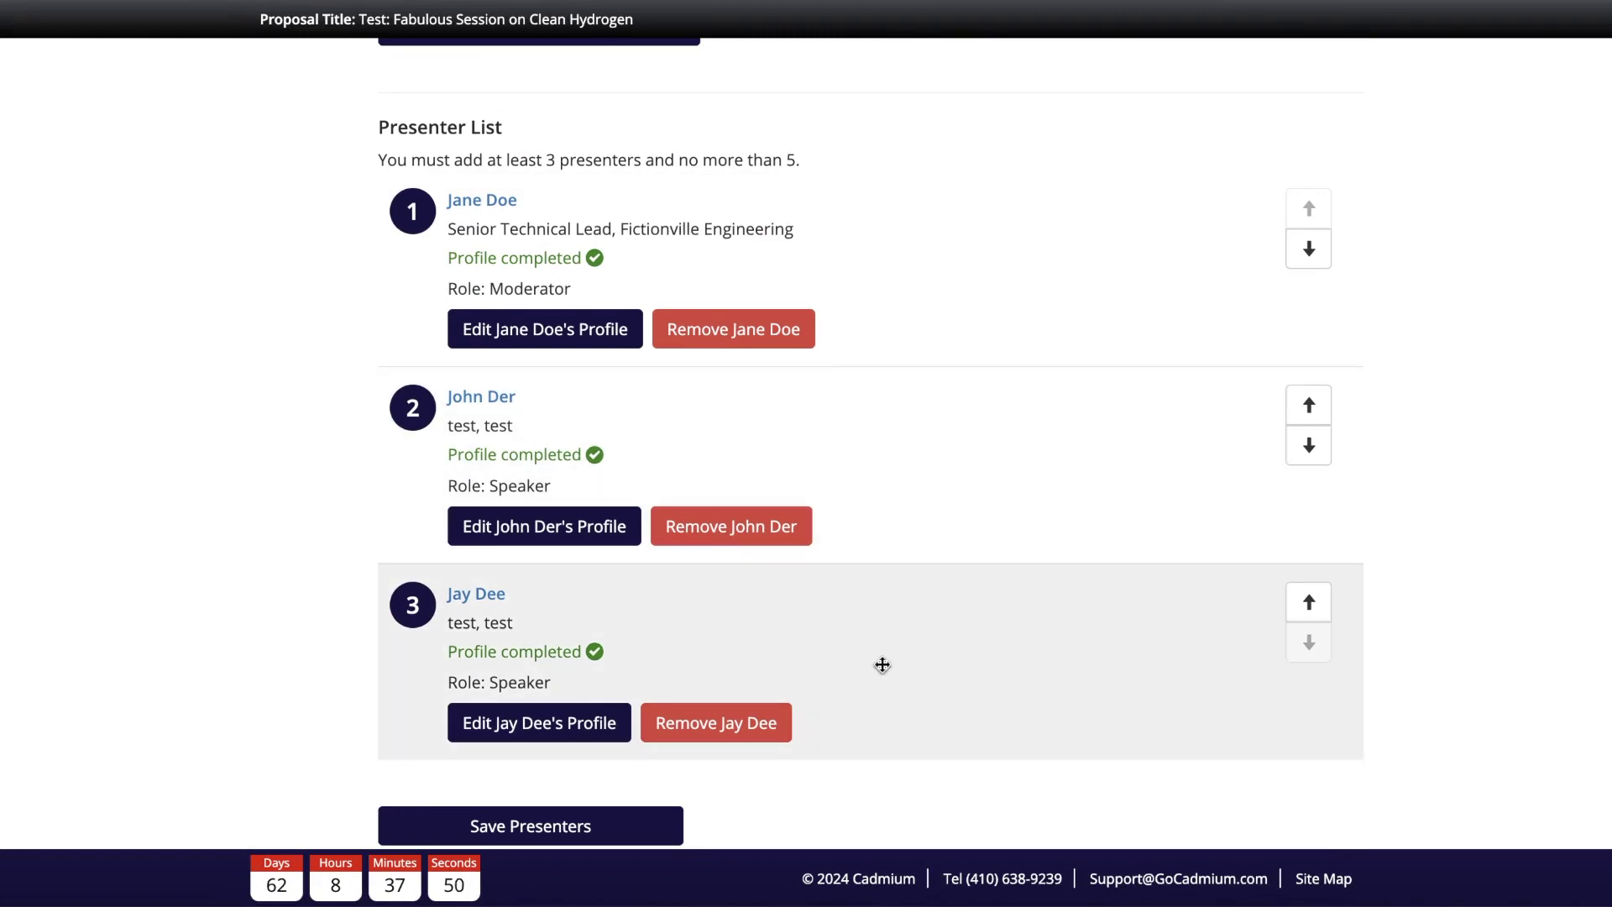
{"action": "scroll", "coordinate": [882, 663], "scroll_direction": "down", "scroll_amount": 1}
{"action": "left_click", "coordinate": [585, 737]}
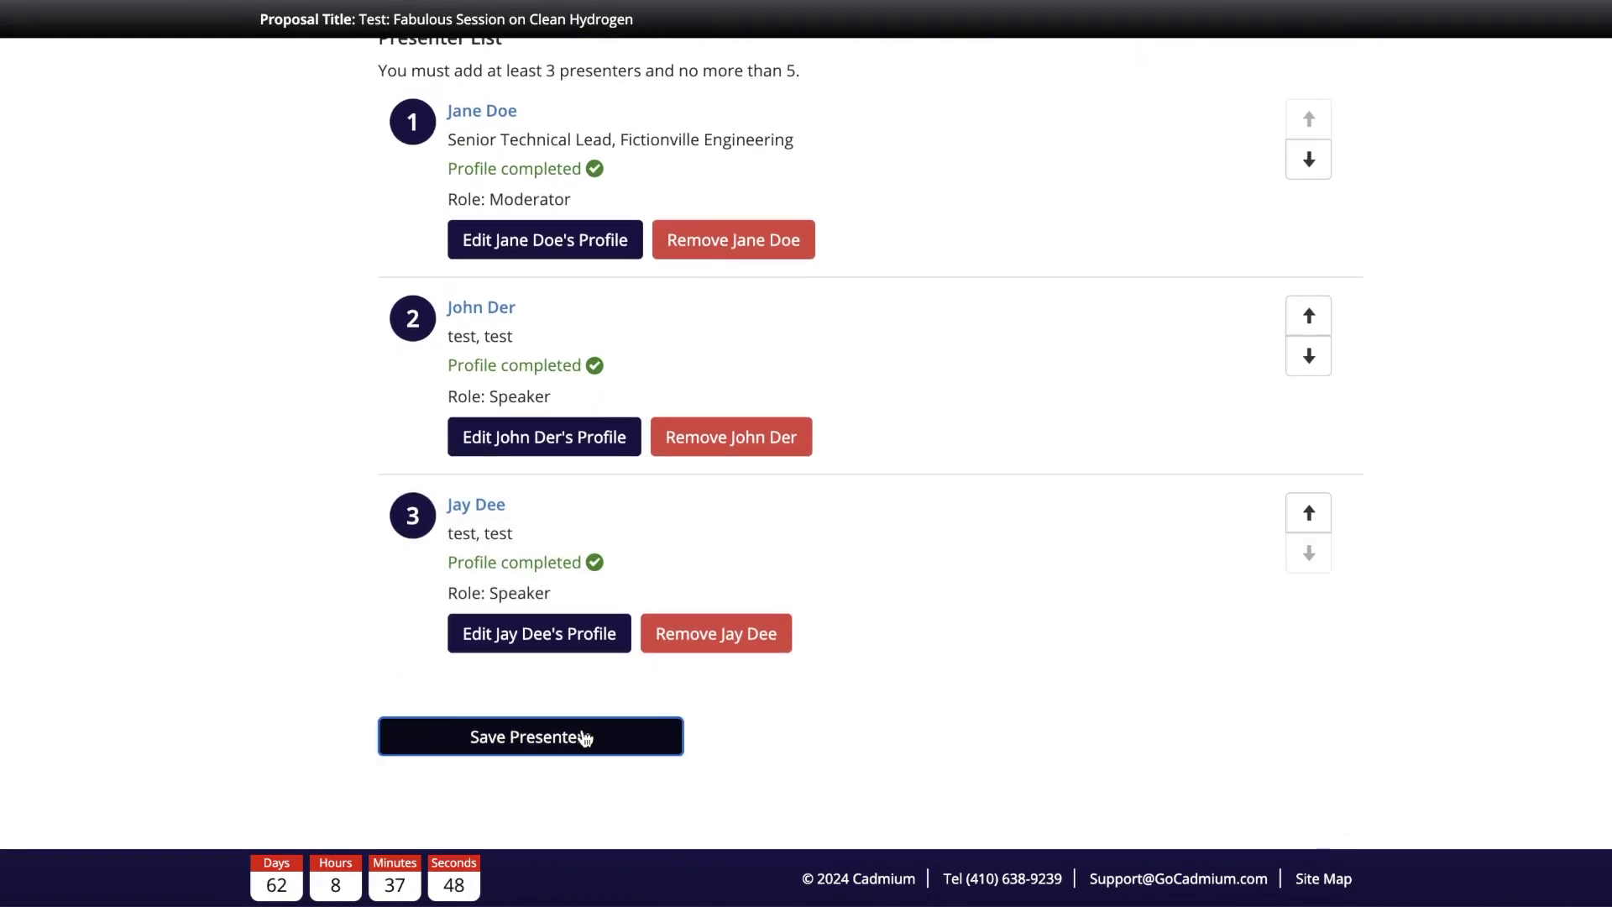
Step: Save the submission from the Task List to reach the Proposal Summary
{"action": "scroll", "coordinate": [1003, 744], "scroll_direction": "down", "scroll_amount": 10}
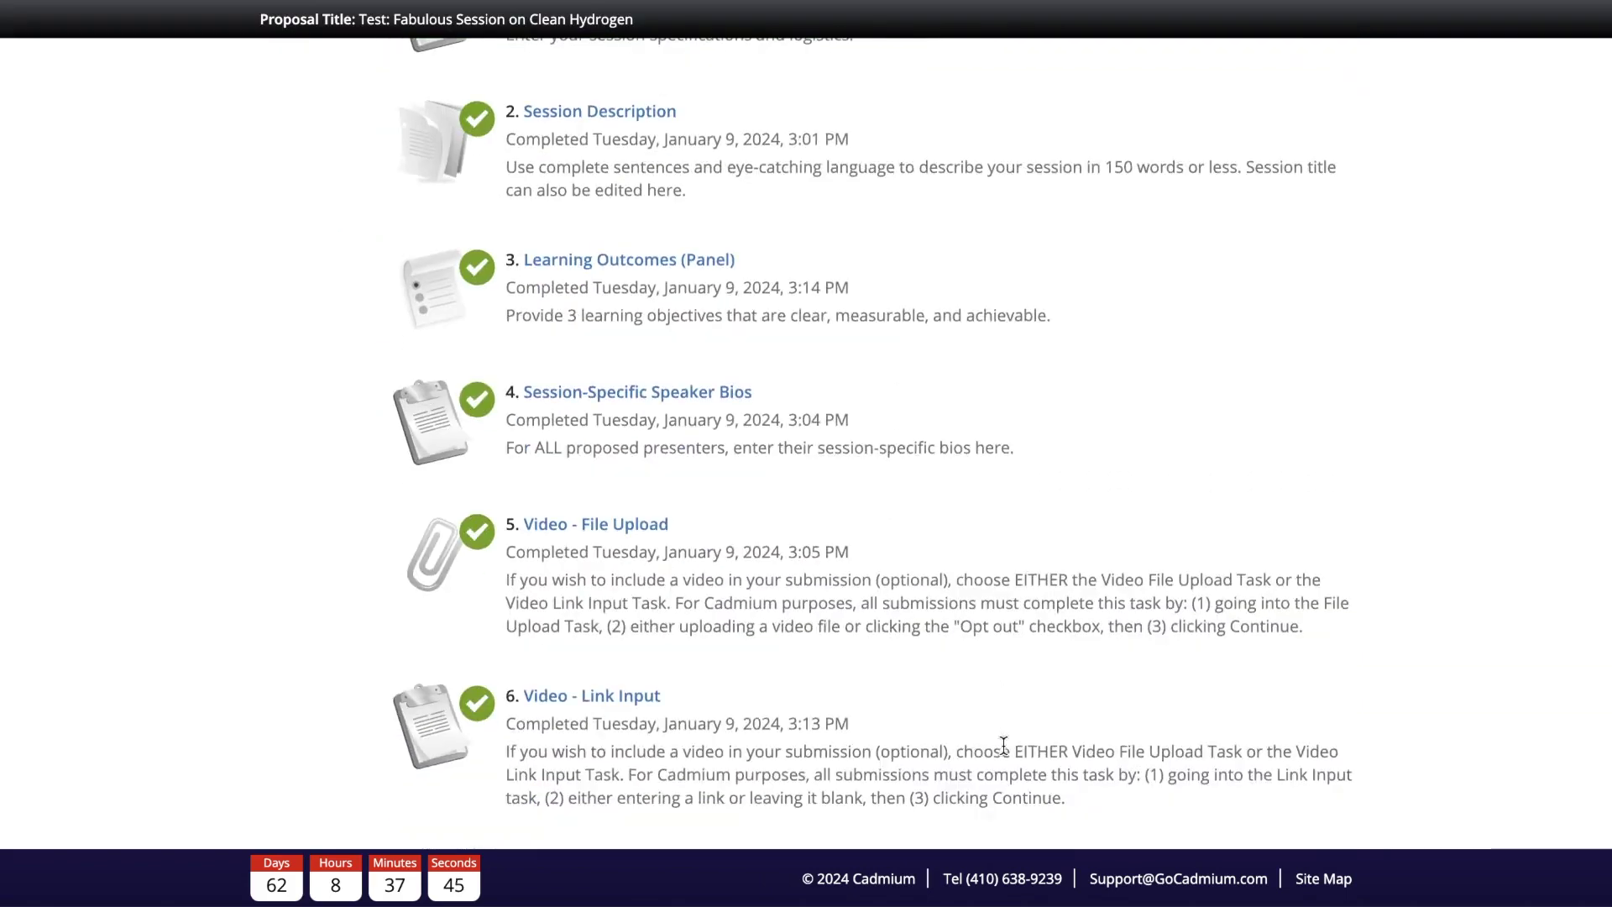
{"action": "scroll", "coordinate": [1003, 744], "scroll_direction": "down", "scroll_amount": 2}
{"action": "scroll", "coordinate": [705, 244], "scroll_direction": "up", "scroll_amount": 5}
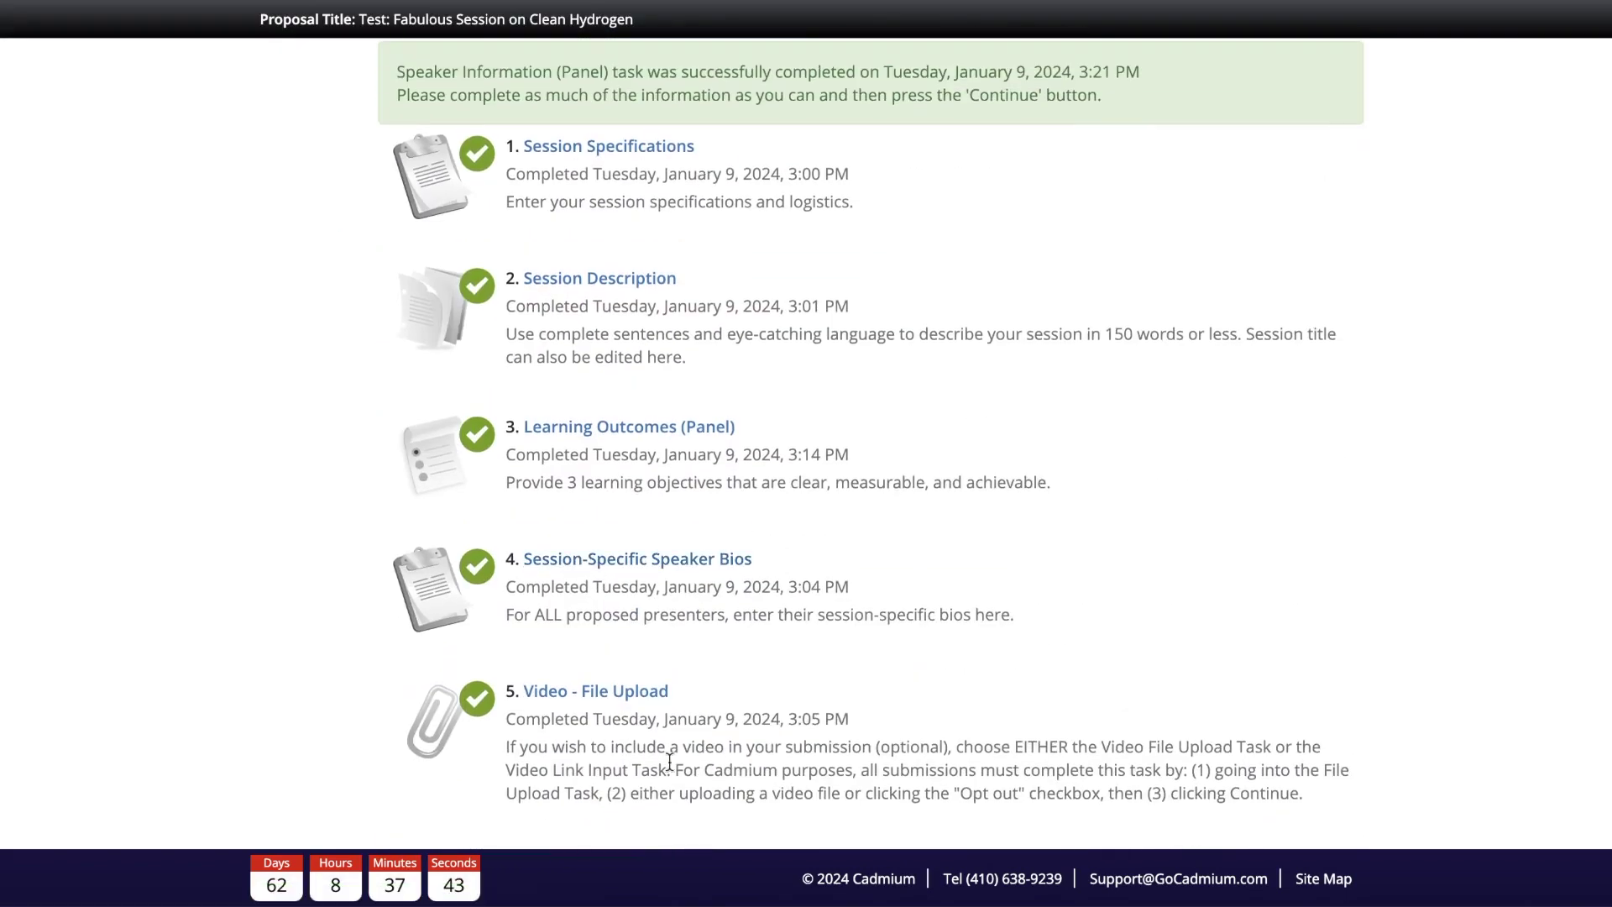
{"action": "scroll", "coordinate": [669, 760], "scroll_direction": "down", "scroll_amount": 6}
{"action": "left_click", "coordinate": [602, 709]}
Step: Preview the whole proposal, then go back to the Proposal Summary
{"action": "scroll", "coordinate": [602, 710], "scroll_direction": "down", "scroll_amount": 7}
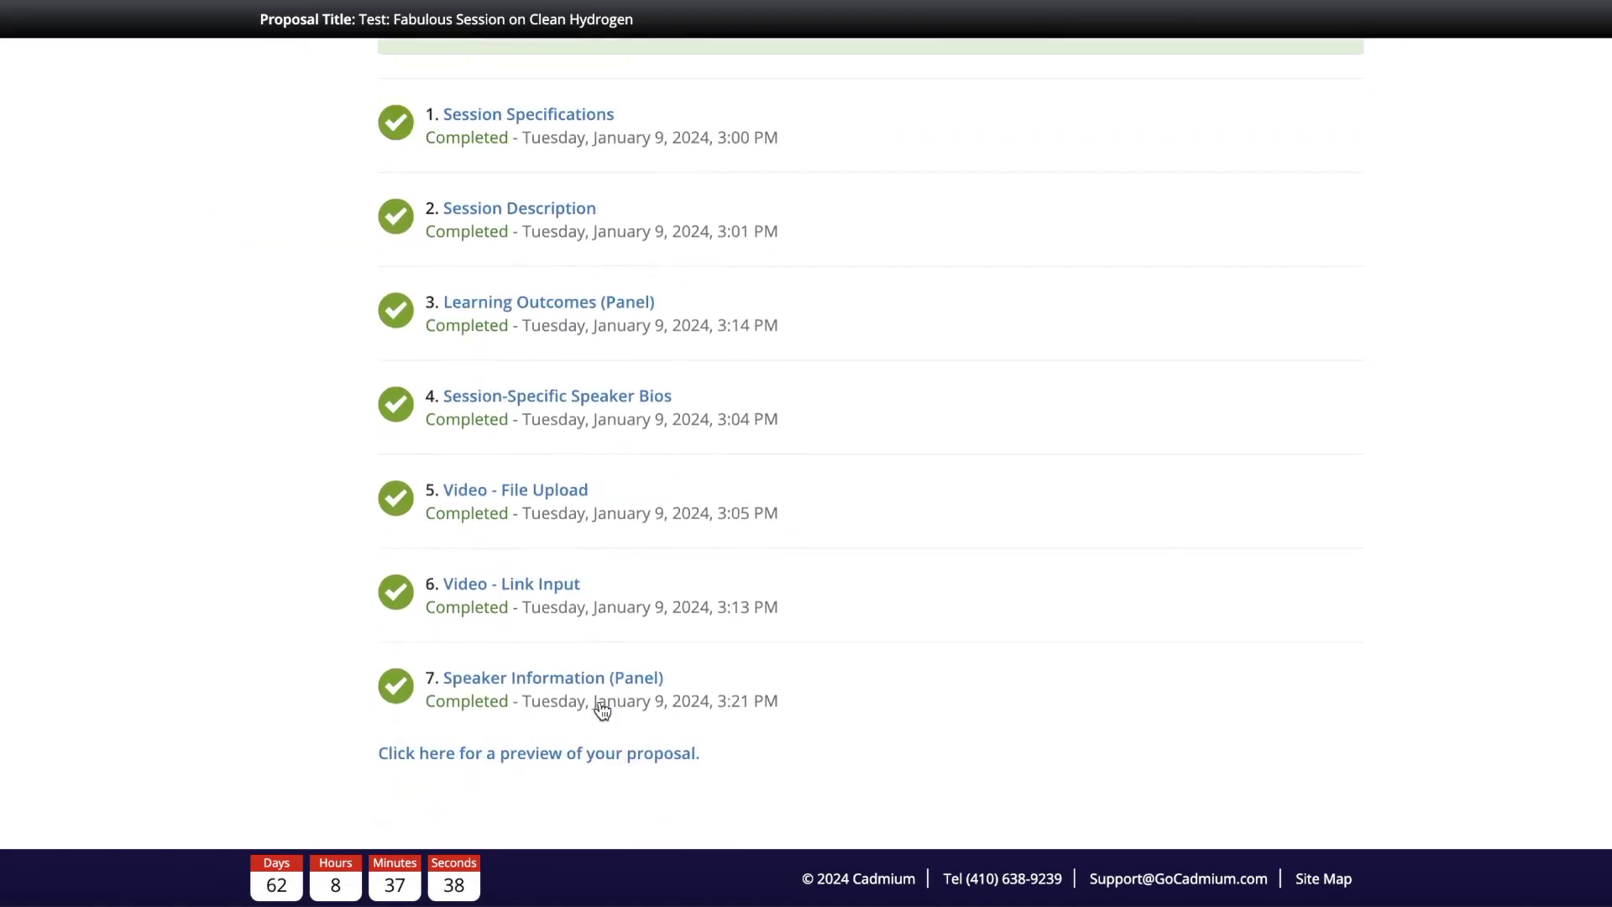
{"action": "left_click", "coordinate": [502, 747]}
{"action": "scroll", "coordinate": [838, 507], "scroll_direction": "down", "scroll_amount": 9}
{"action": "scroll", "coordinate": [838, 510], "scroll_direction": "down", "scroll_amount": 12}
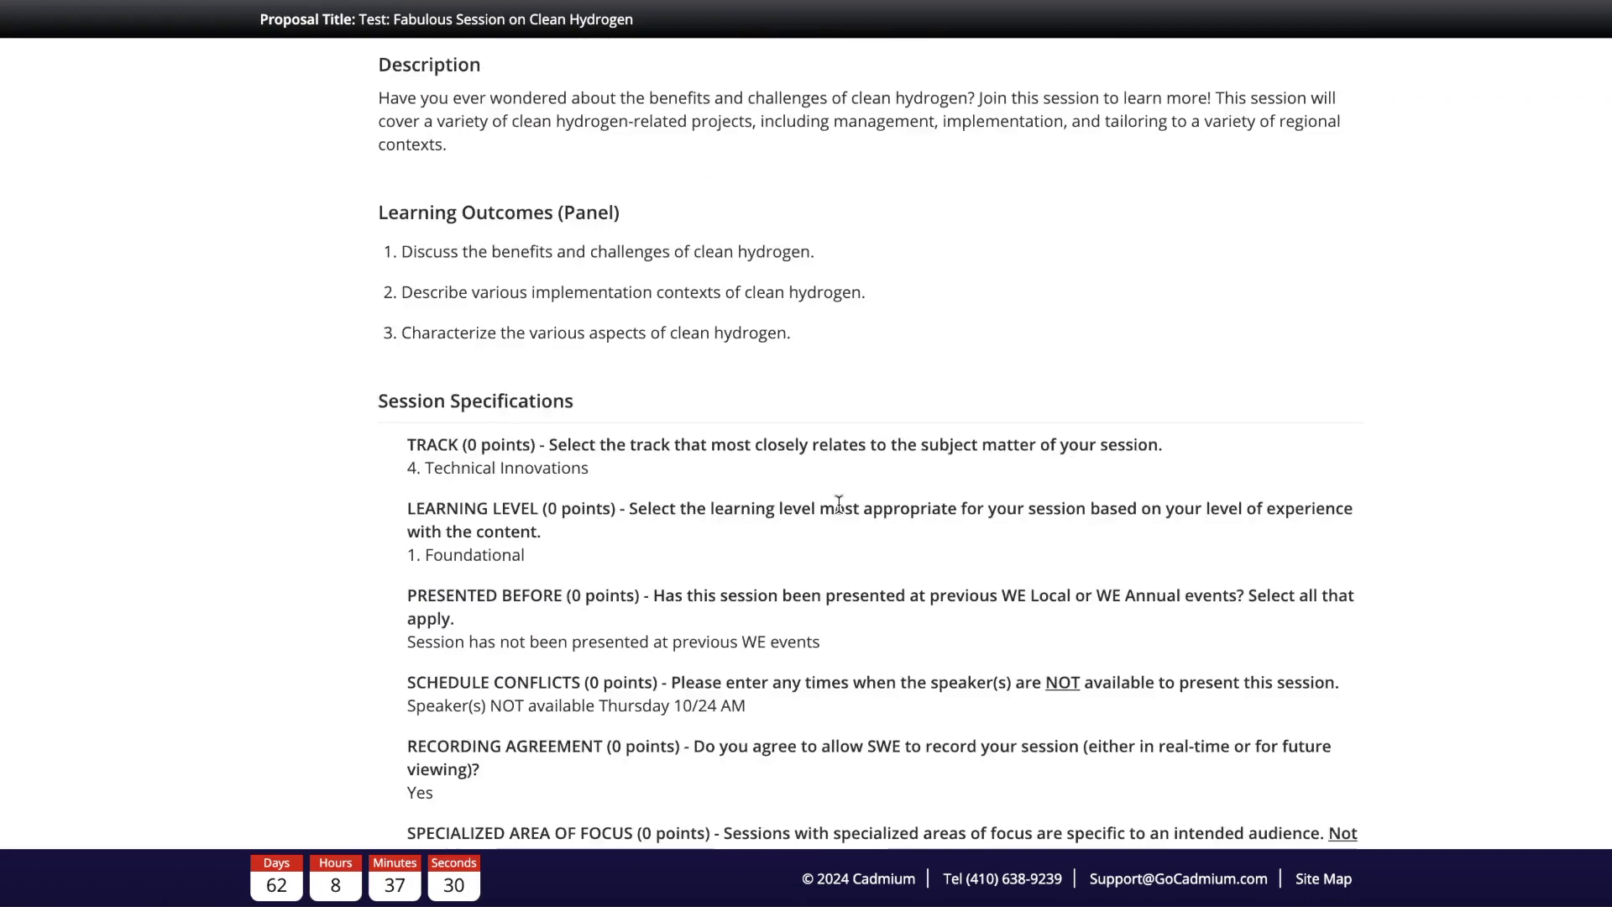
{"action": "scroll", "coordinate": [532, 653], "scroll_direction": "up", "scroll_amount": 20}
{"action": "left_click", "coordinate": [292, 222]}
{"action": "scroll", "coordinate": [1056, 512], "scroll_direction": "down", "scroll_amount": 2}
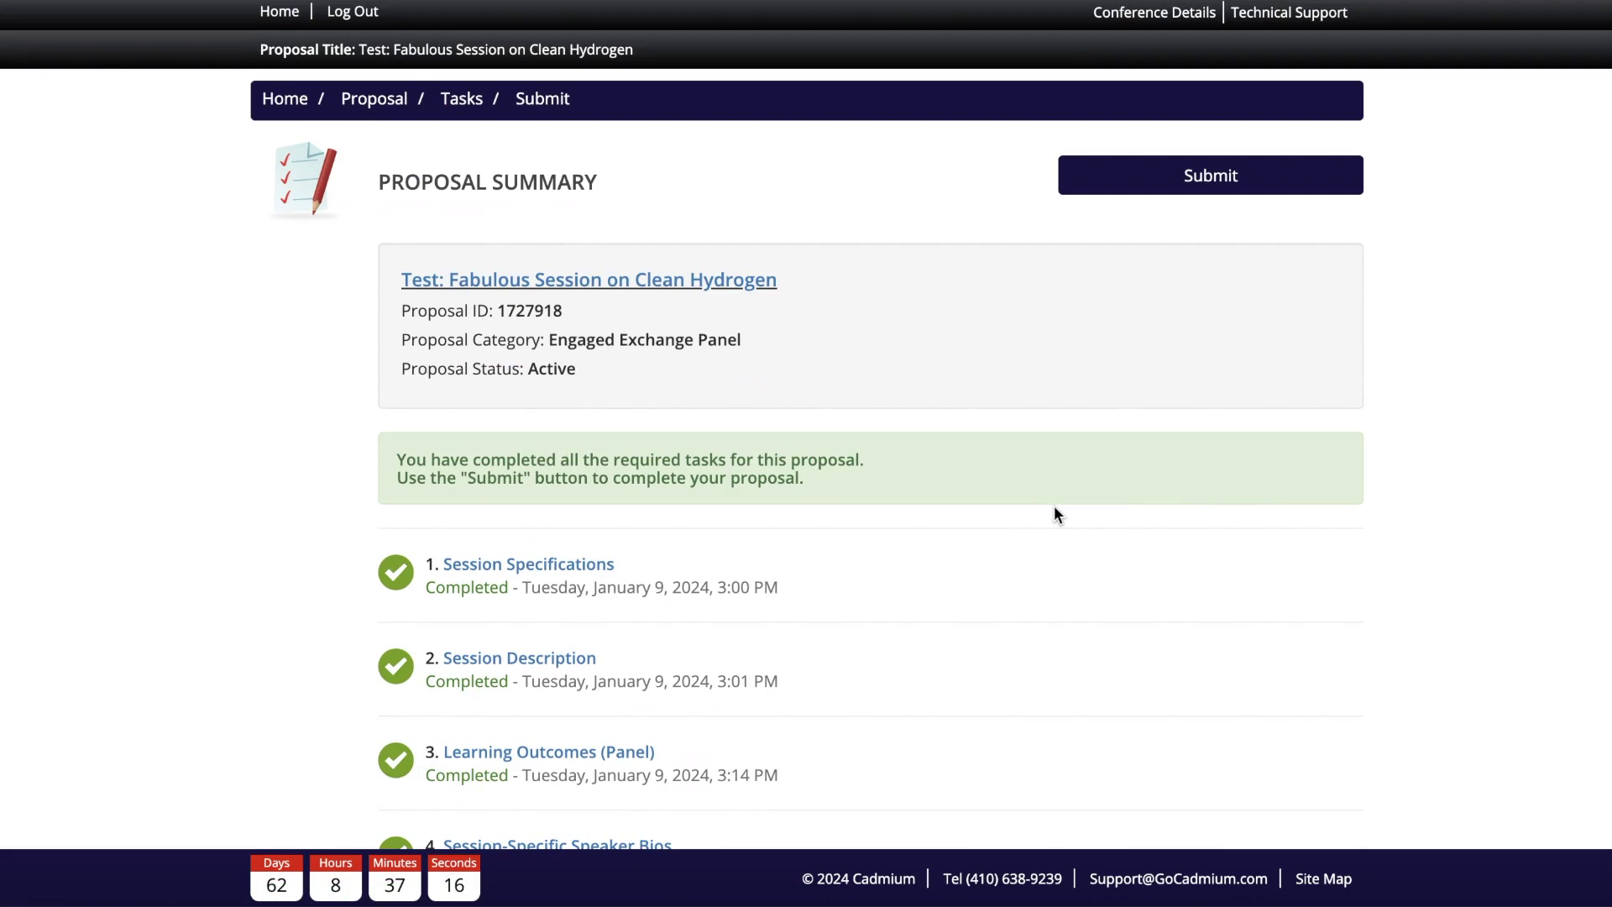
Step: Submit the Clean Hydrogen proposal and confirm it shows as Complete on the home page
{"action": "left_click", "coordinate": [1213, 190]}
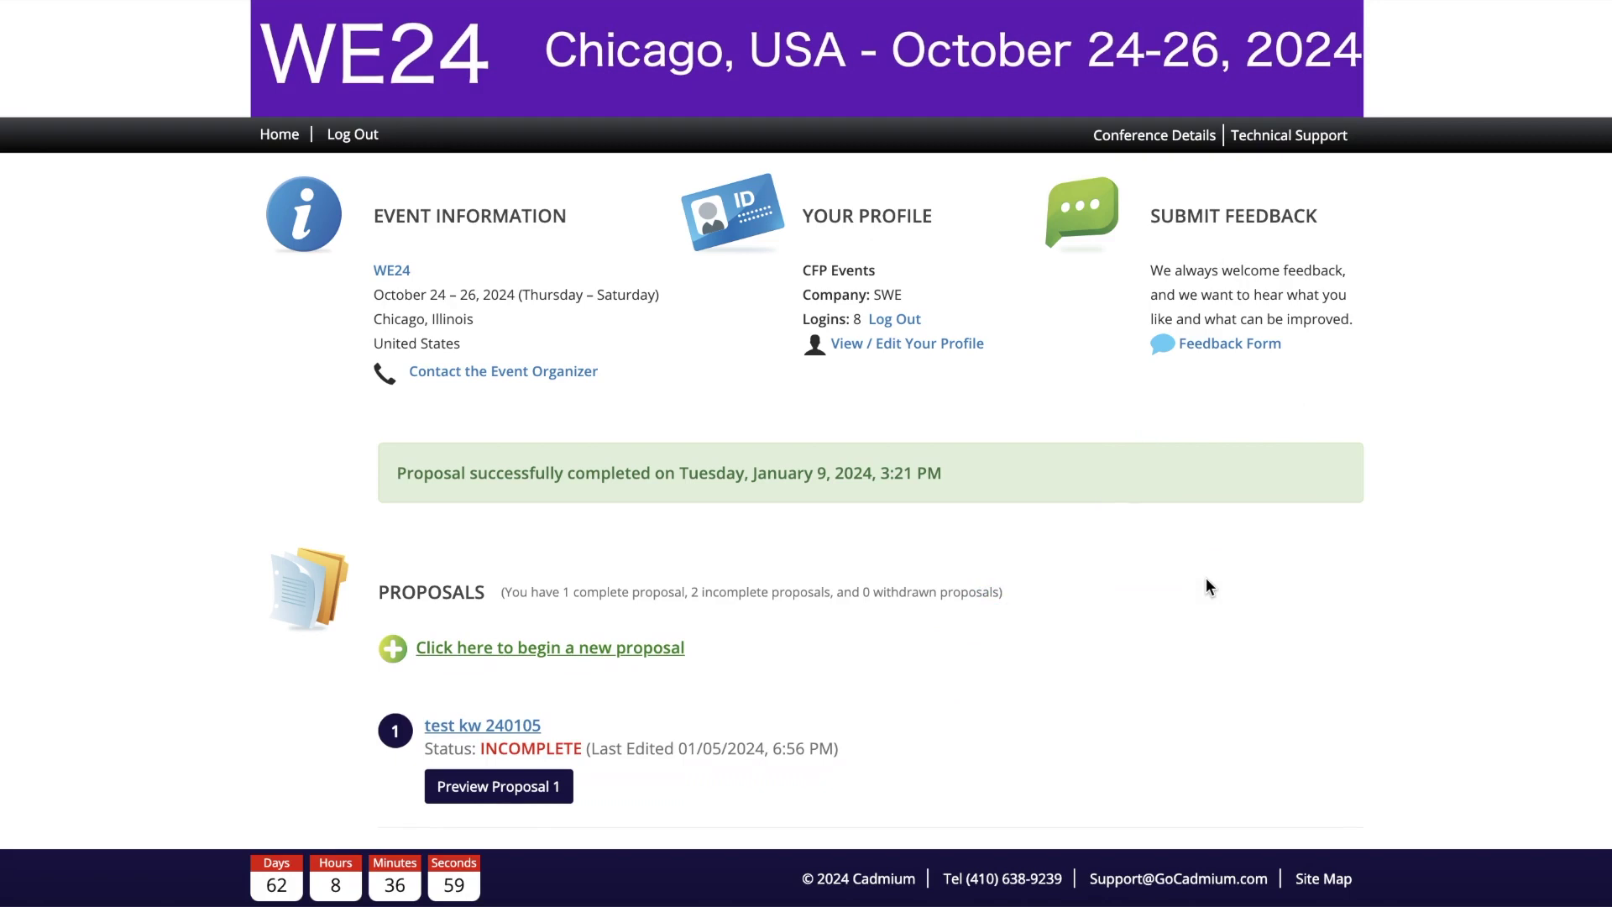
{"action": "scroll", "coordinate": [1205, 586], "scroll_direction": "down", "scroll_amount": 2}
{"action": "scroll", "coordinate": [1206, 579], "scroll_direction": "down", "scroll_amount": 2}
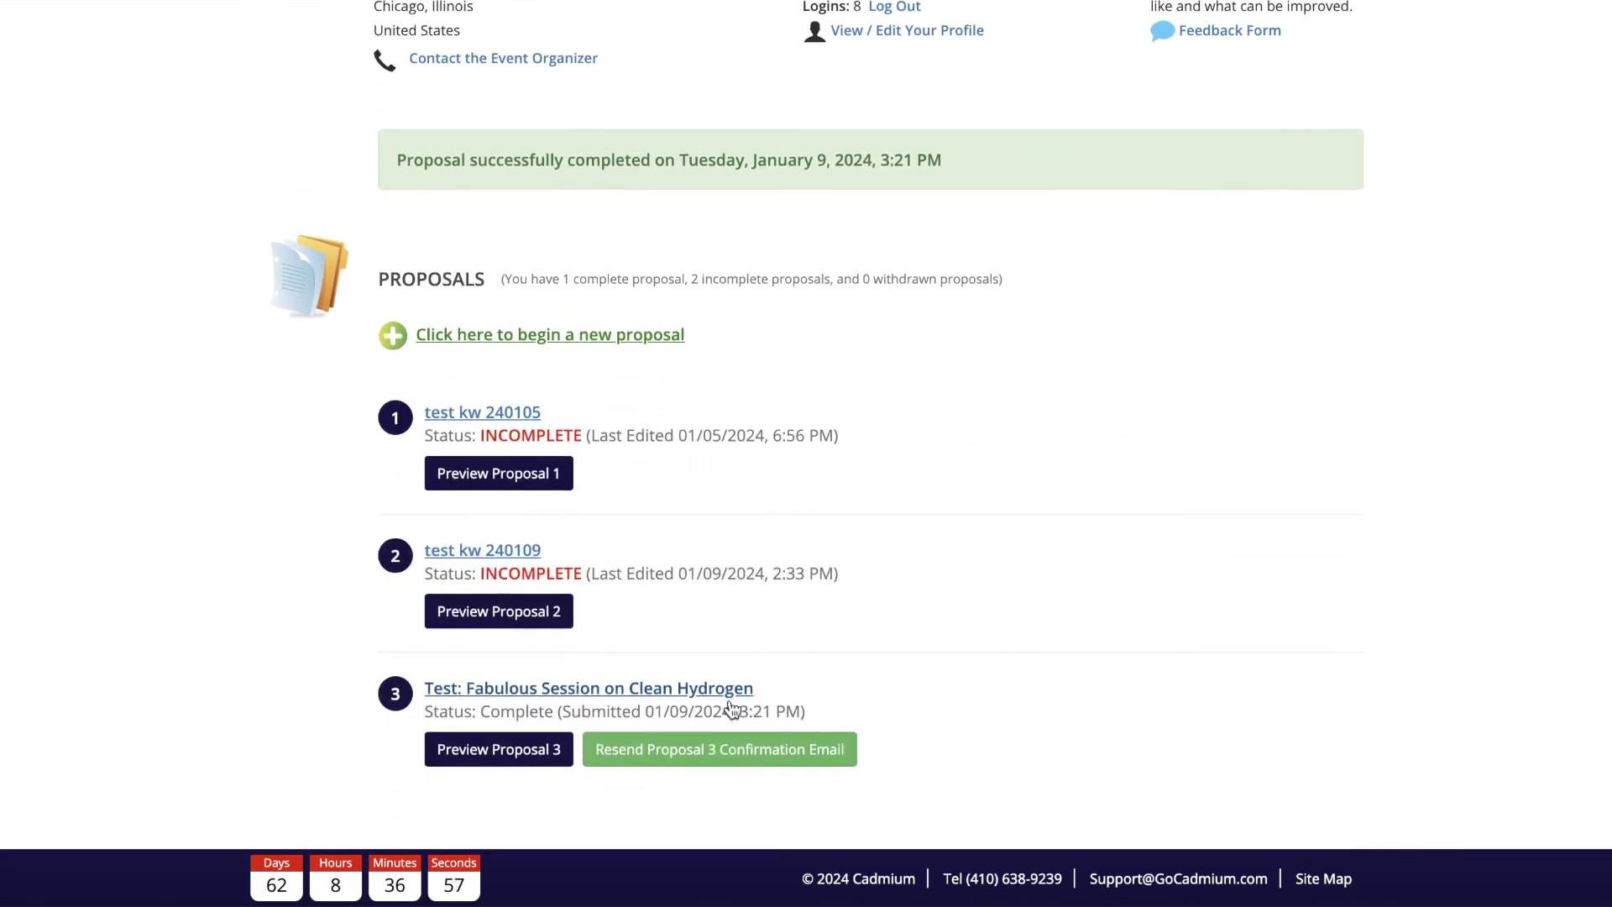